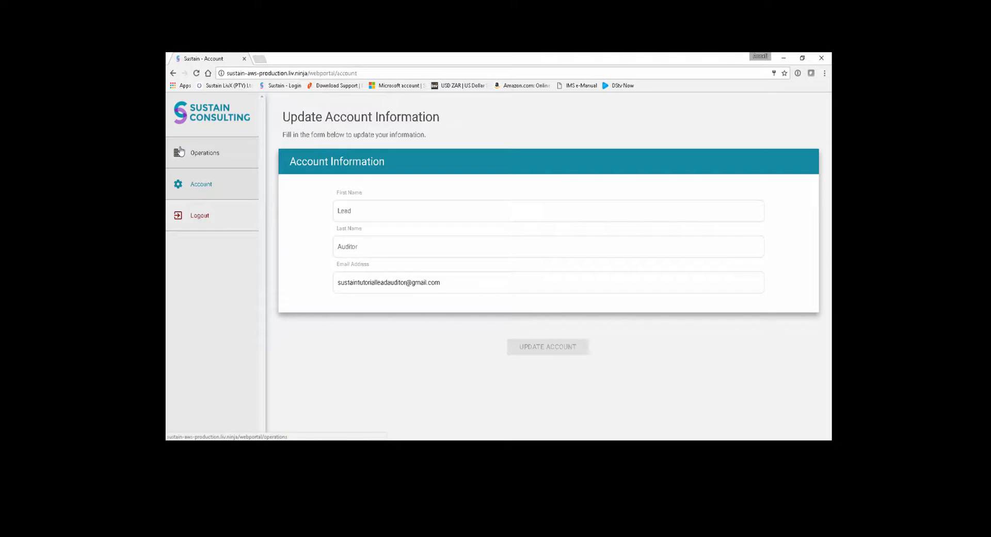
- Open Tutorial Operation 1 for management from the operations list of SustainIAP Tutorial Client
click(180, 150)
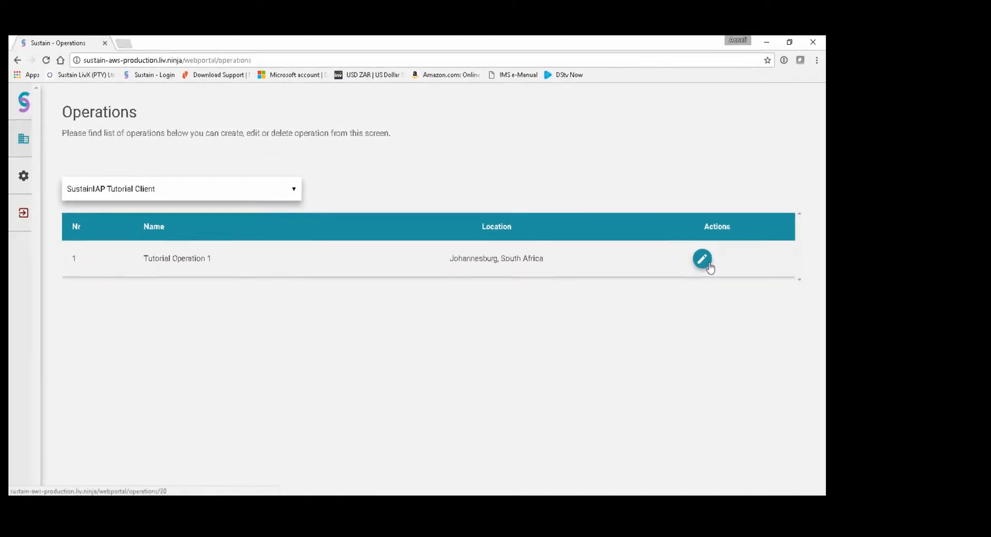
click(692, 276)
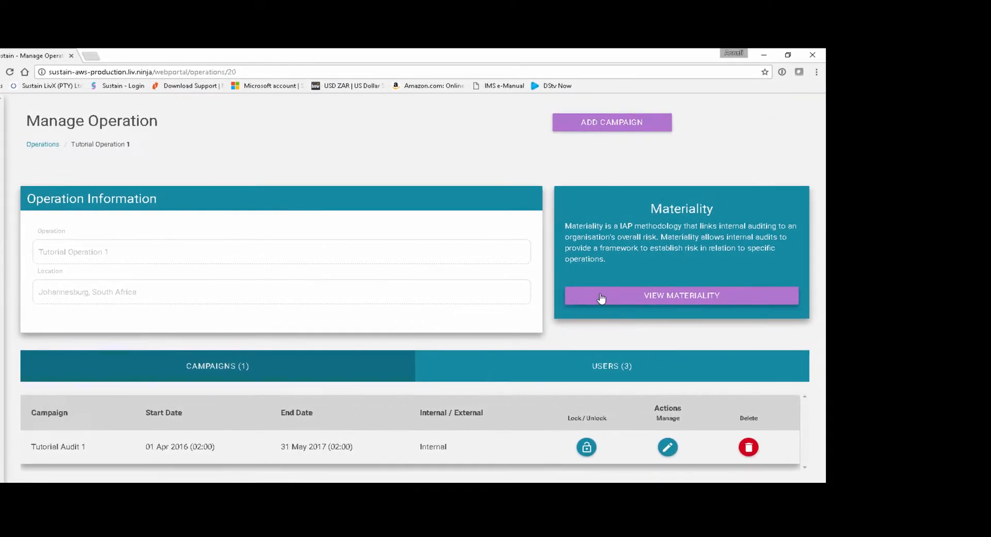
- View the materiality settings of Tutorial Operation 1 and its list of users, and return to its campaigns
click(602, 297)
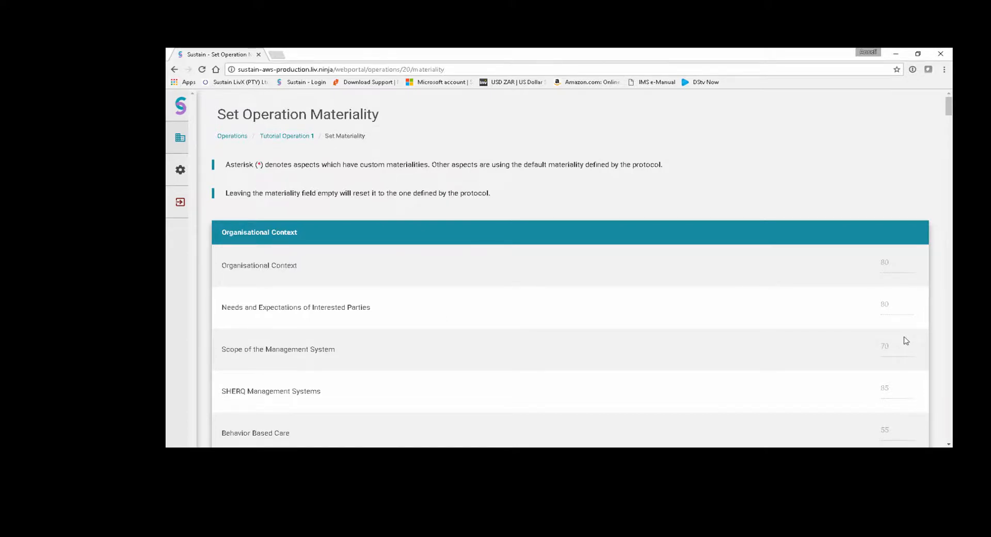
click(296, 137)
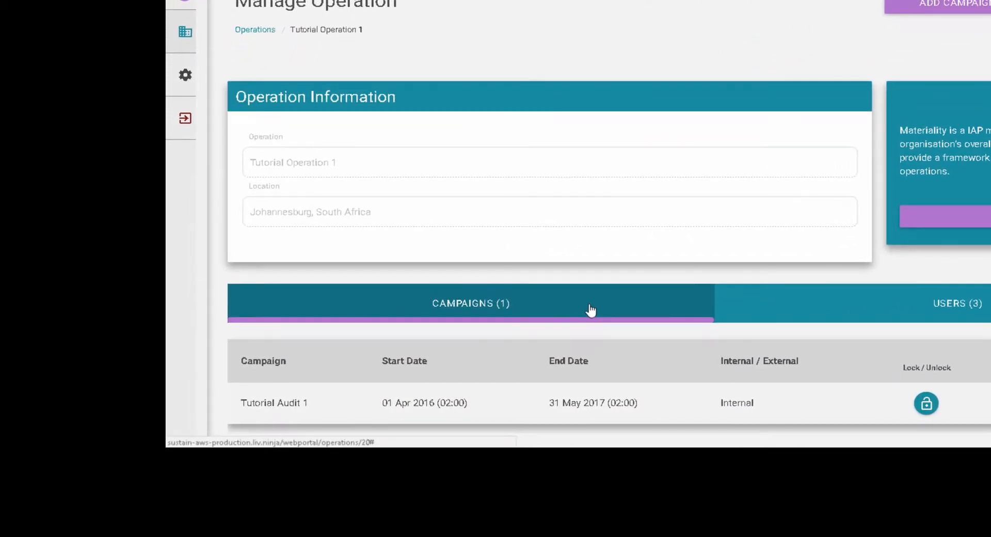
click(779, 312)
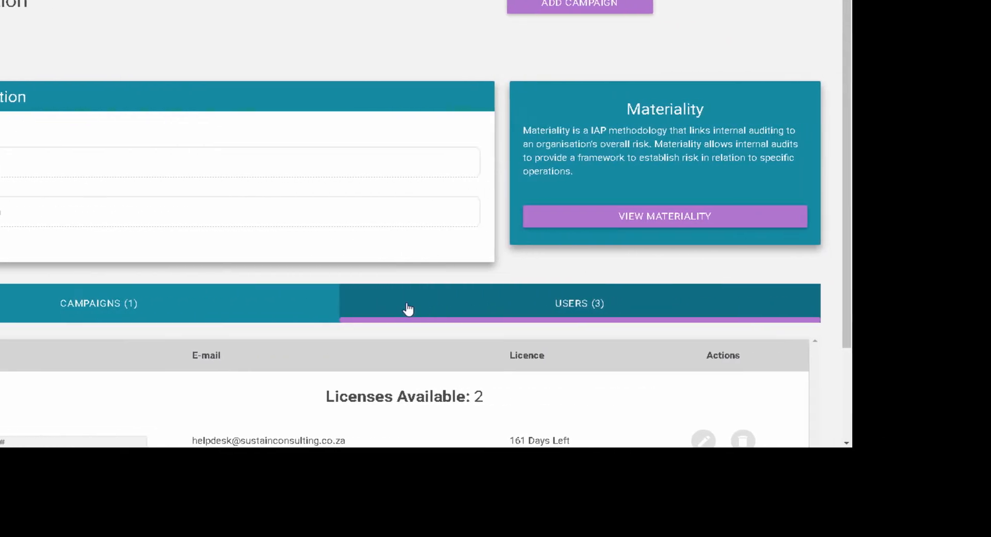
scroll(408, 308, down, 2)
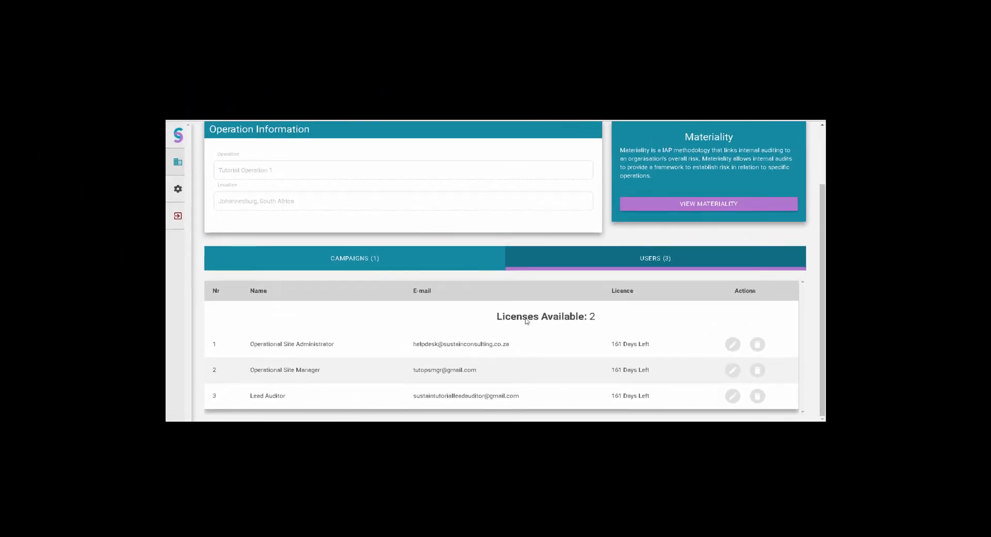
click(451, 260)
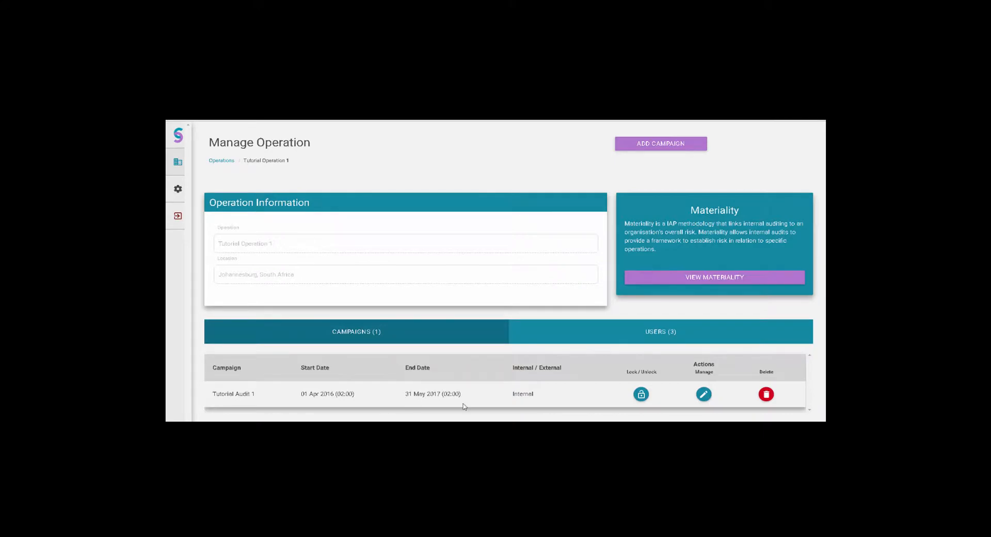
- Review the campaign information and auditors of Tutorial Audit 1, and return to Tutorial Operation 1
click(704, 395)
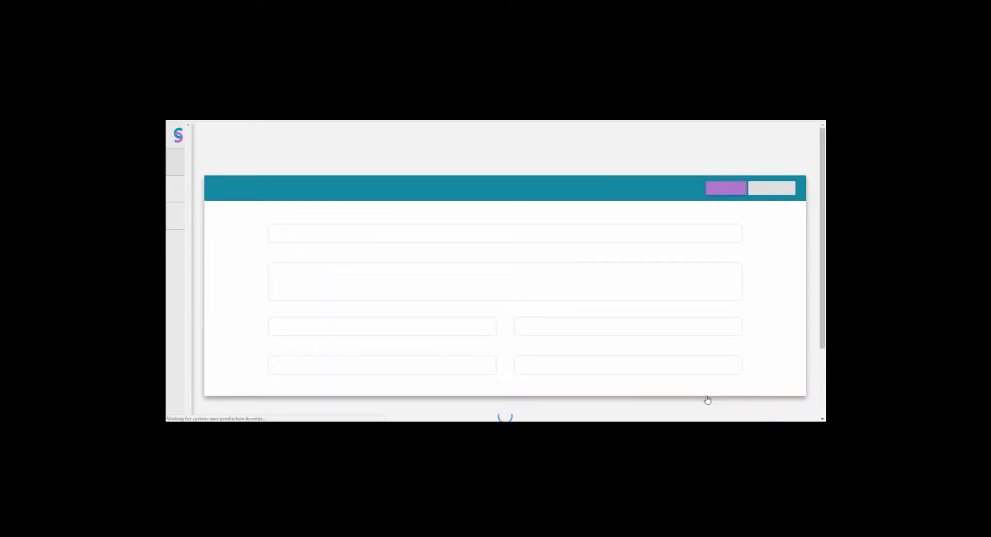
scroll(706, 398, down, 6)
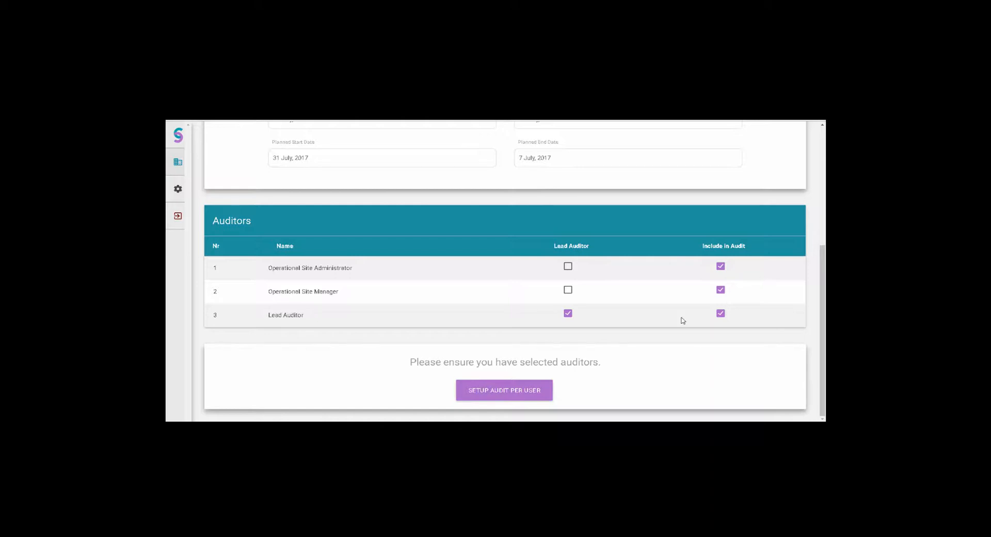
scroll(683, 320, up, 5)
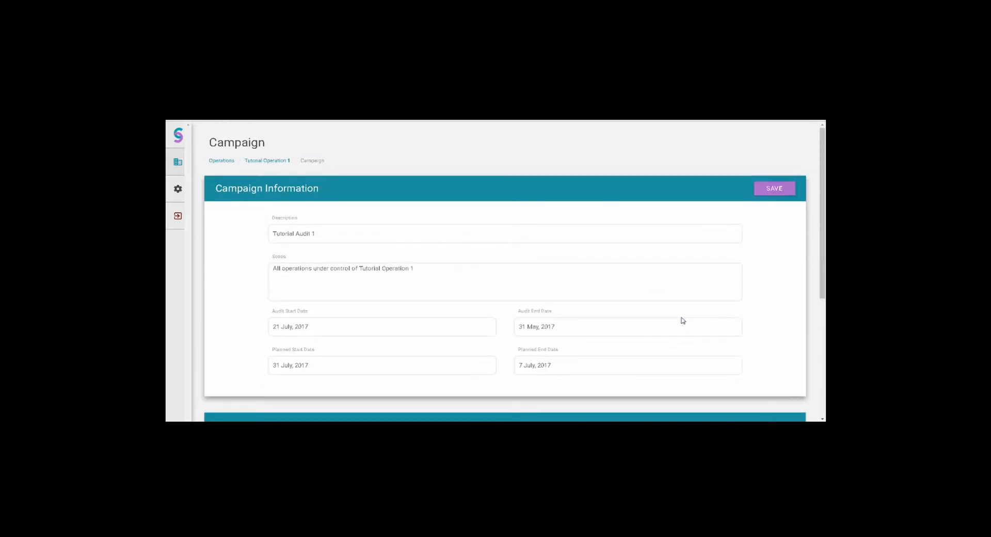
click(275, 161)
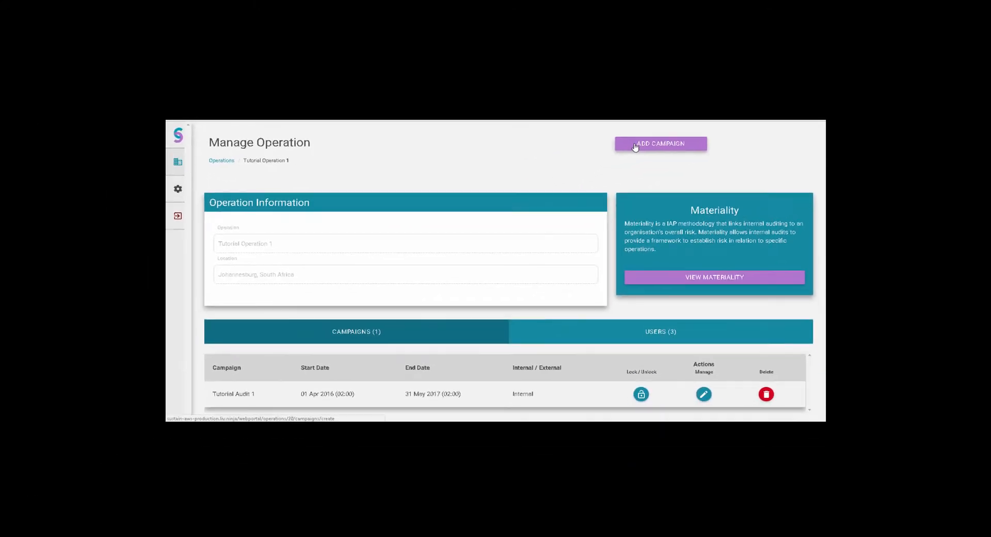
- Start a new campaign described as Tutorial Test Campaign 2, with the scope "All operations, employees and contractors under Tutorial Operation 1 control."
click(635, 147)
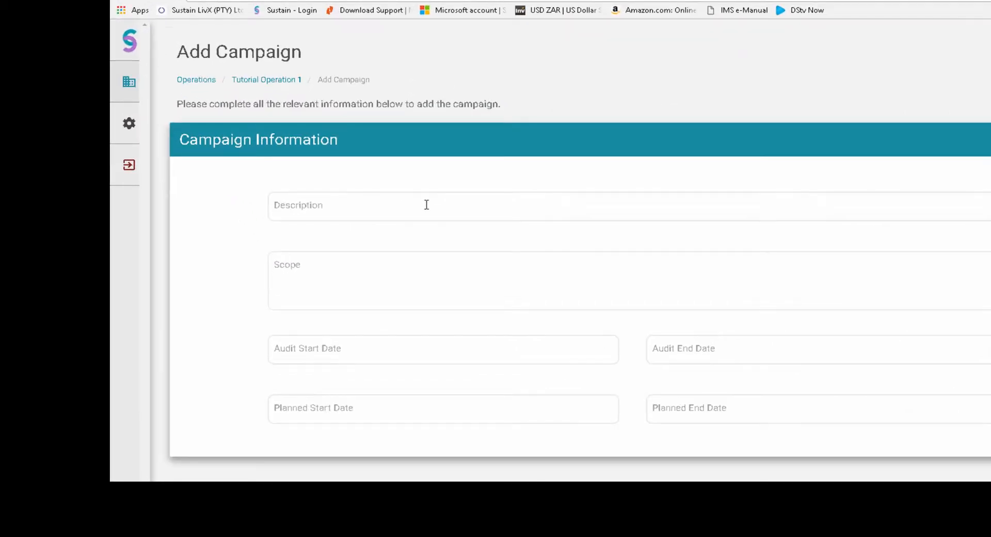
click(426, 204)
text(Tutorial Test Campaign 2)
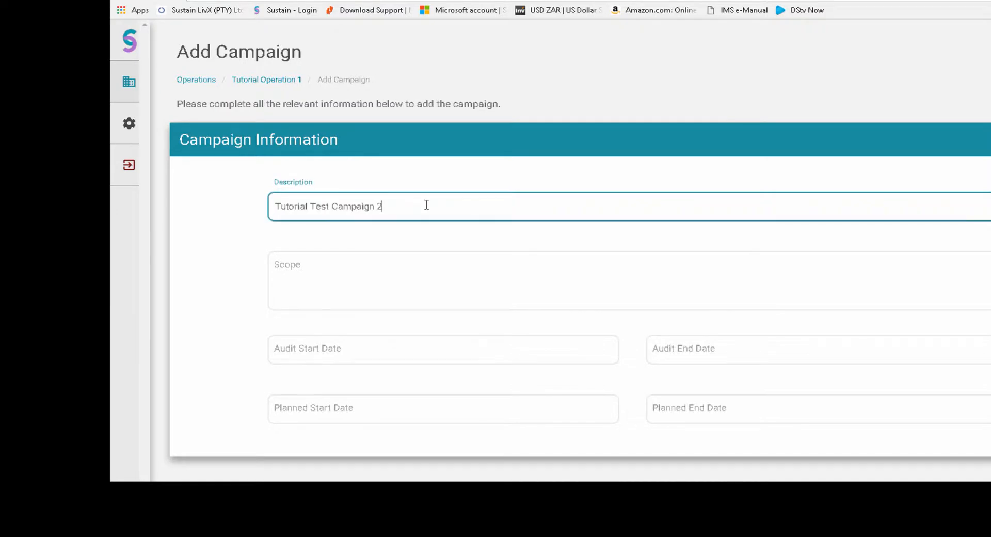
key(Tab)
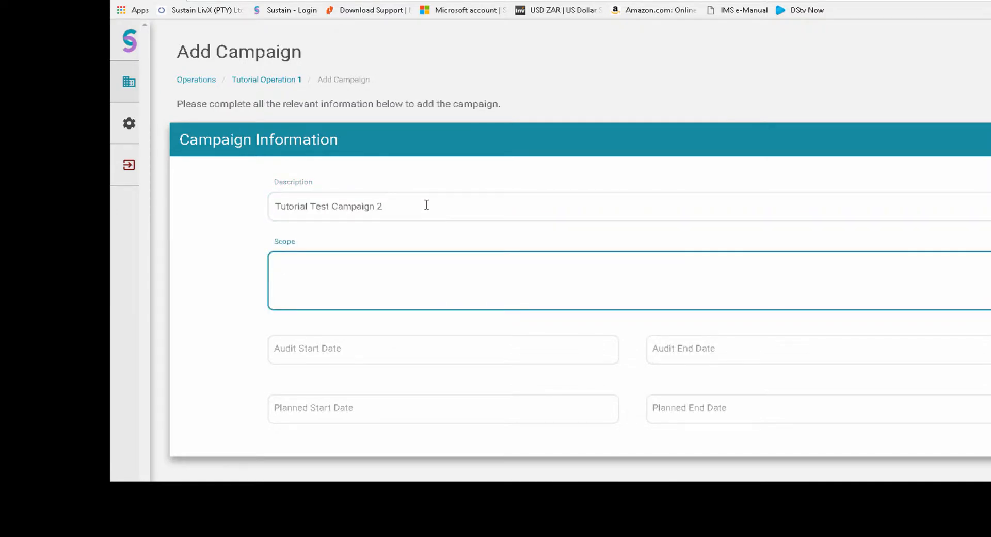
text(All operations, employees and contractors under Tutorial Operation 1 control.)
- Set the campaign's audit start date to 30 June, 2014
click(491, 349)
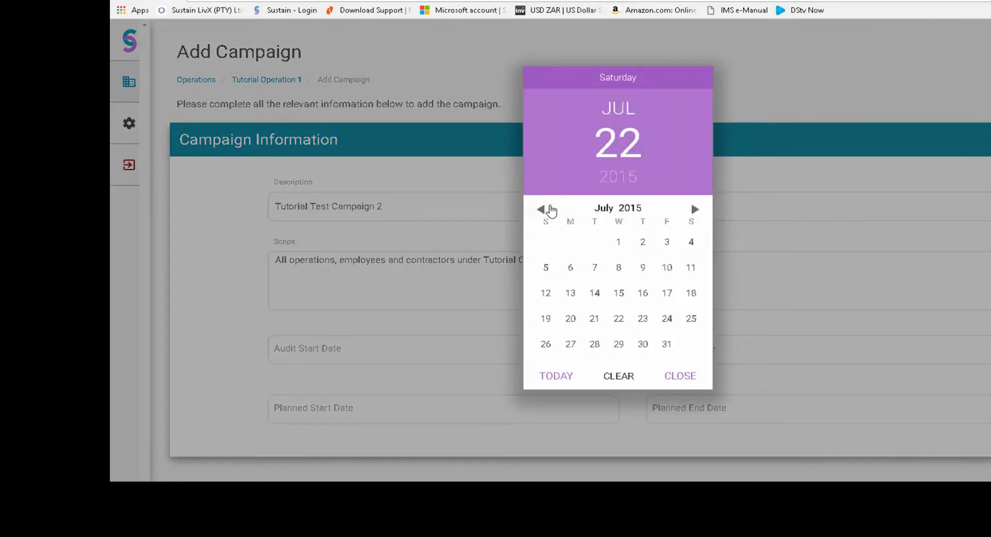
click(541, 209)
click(541, 209)
click(541, 210)
click(541, 209)
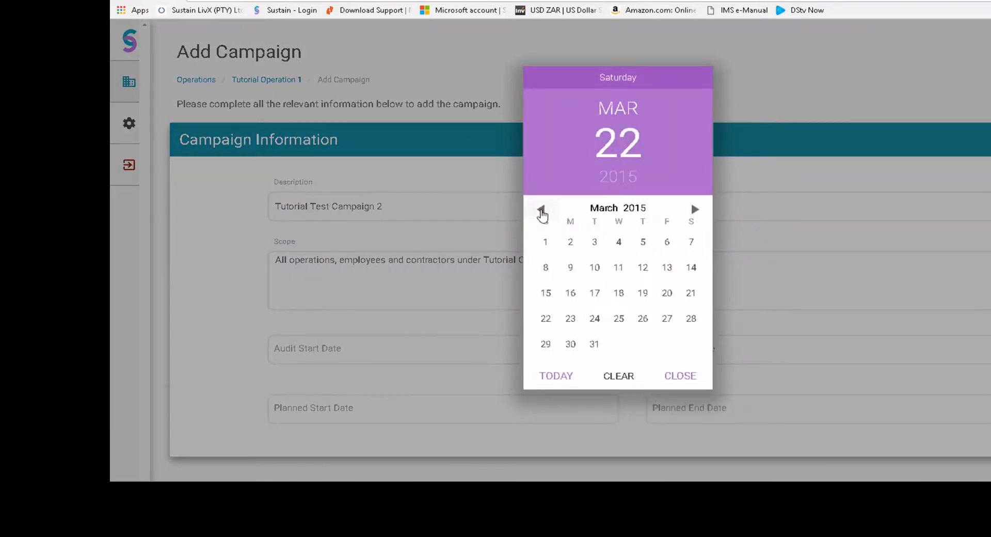
click(541, 210)
click(541, 210)
click(541, 210)
click(541, 209)
click(541, 210)
click(541, 209)
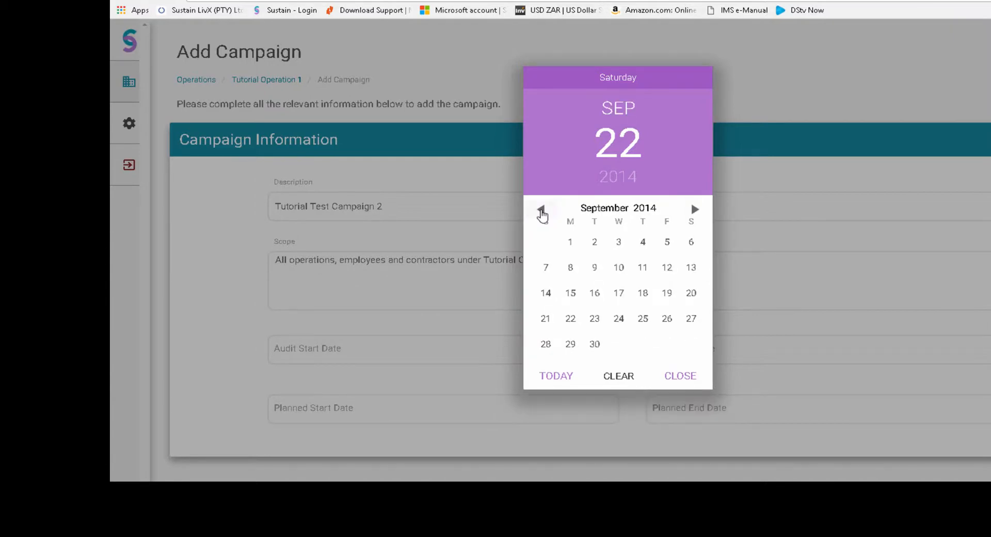
click(541, 209)
click(541, 210)
click(540, 210)
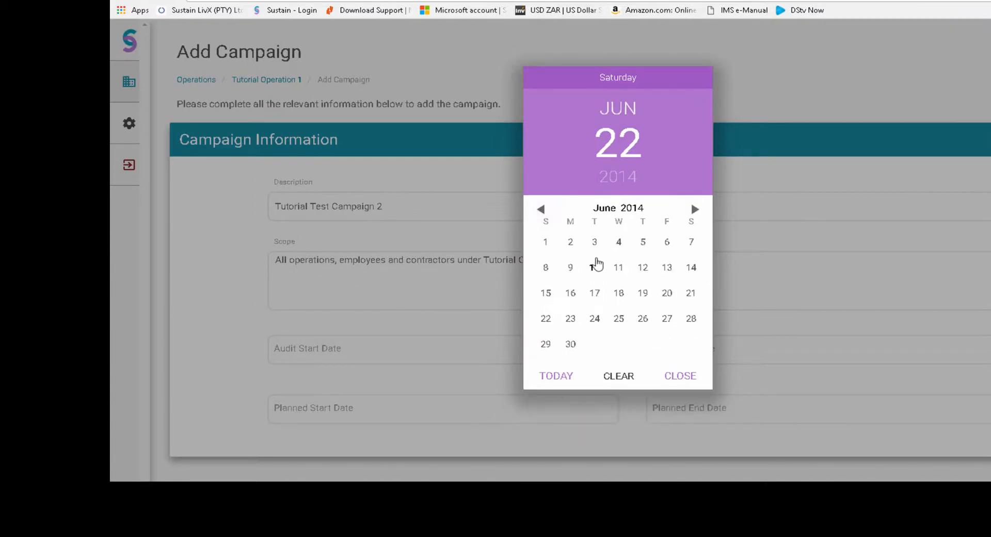
click(570, 344)
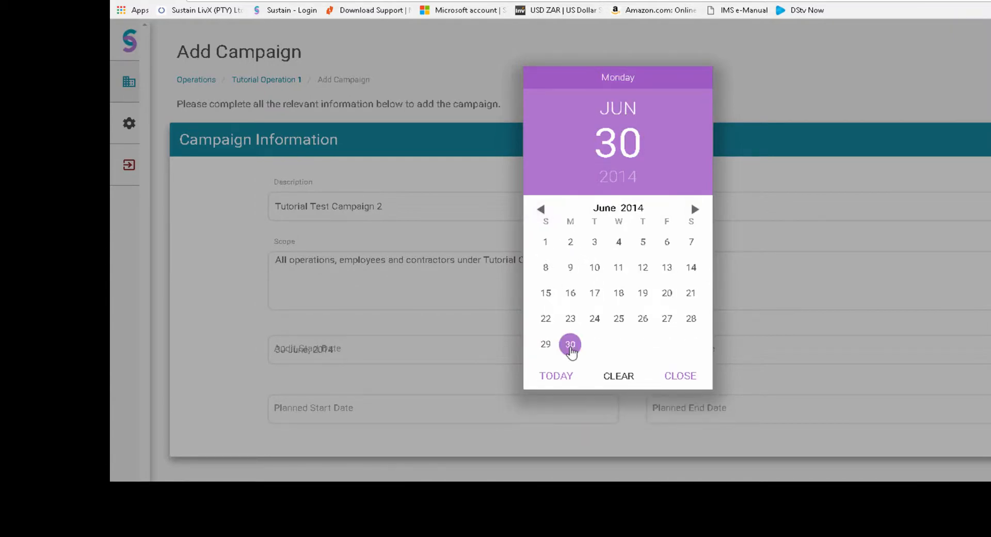
click(667, 377)
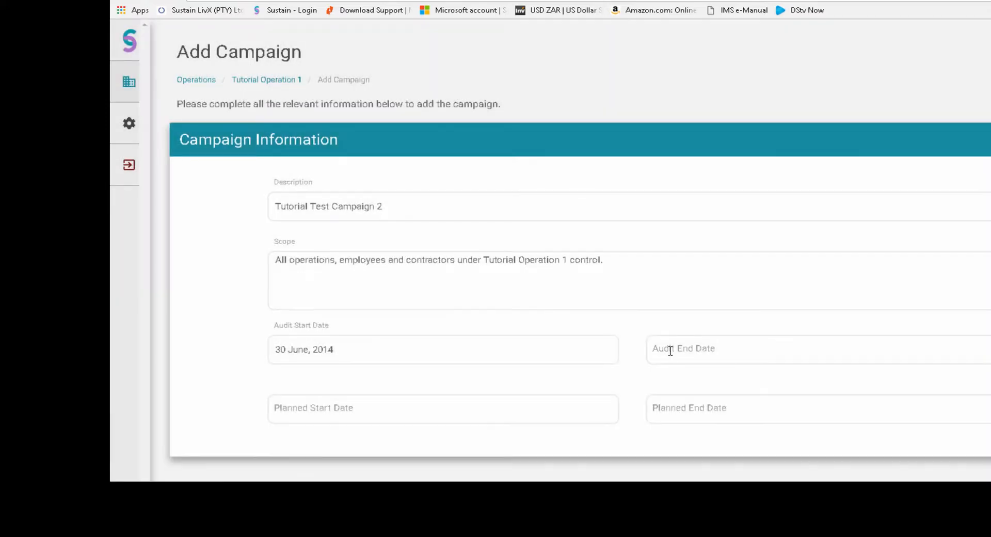
- Set the campaign's audit end date to 1 July, 2017
click(668, 347)
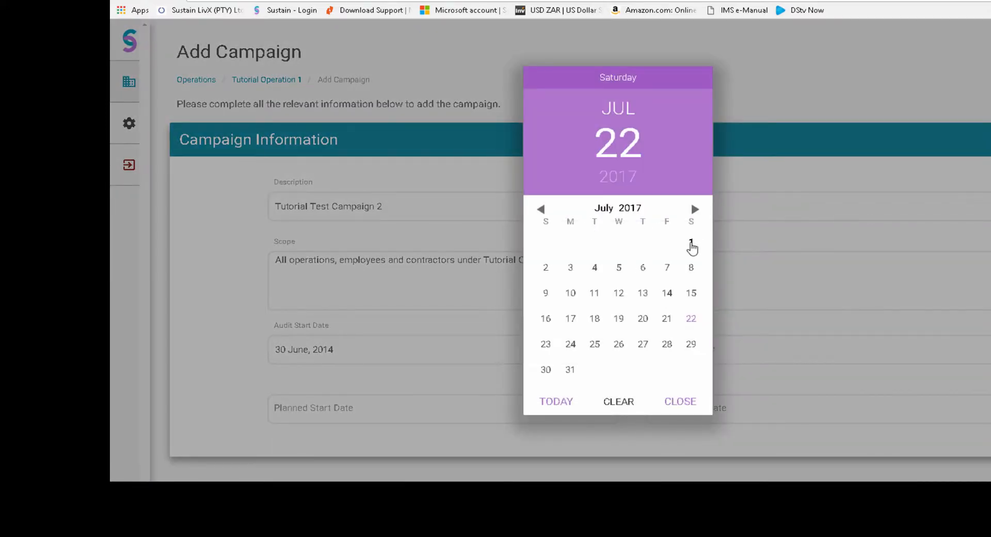
click(691, 243)
click(677, 411)
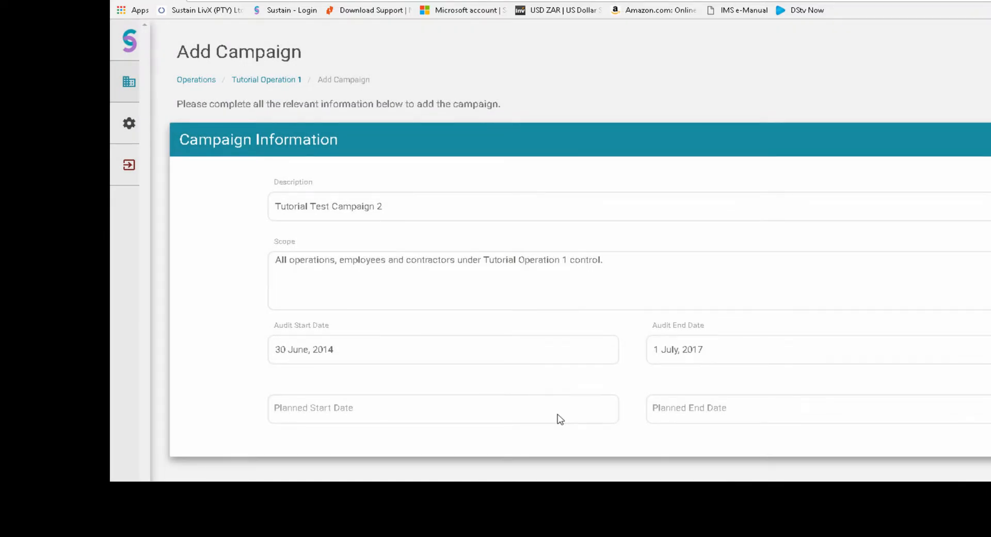
- Set the campaign's planned start date to 22 July, 2017 and its planned end date to 29 July, 2017
click(560, 419)
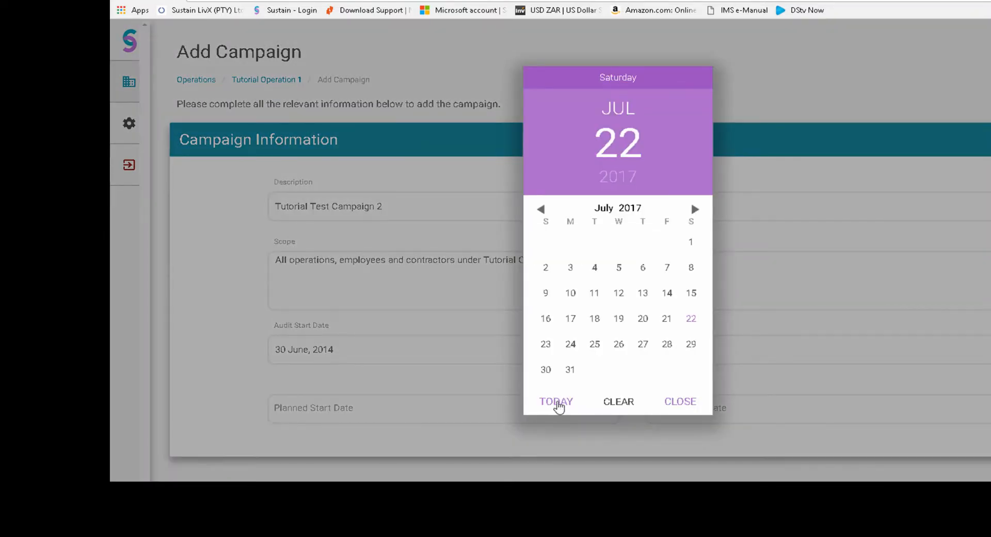
click(558, 405)
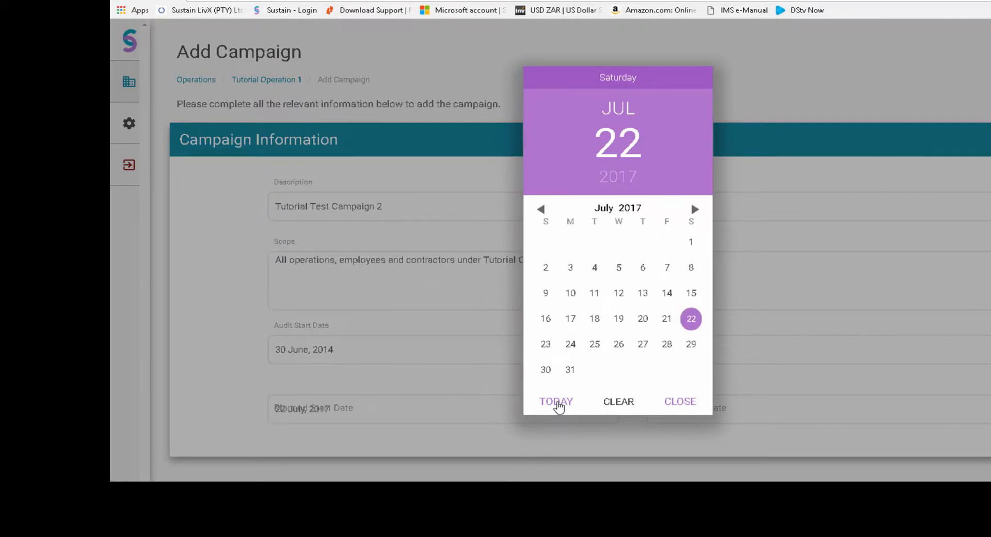
click(671, 408)
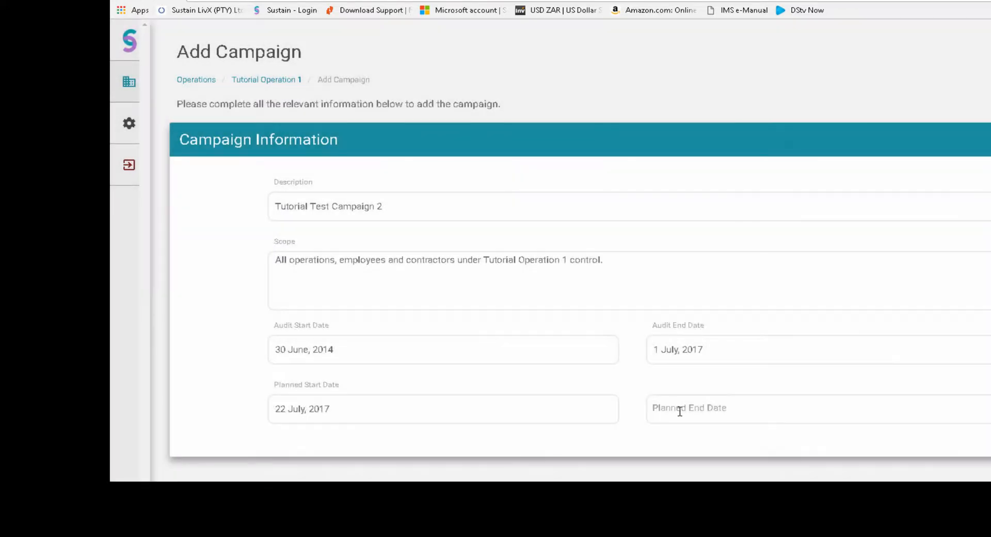
click(678, 410)
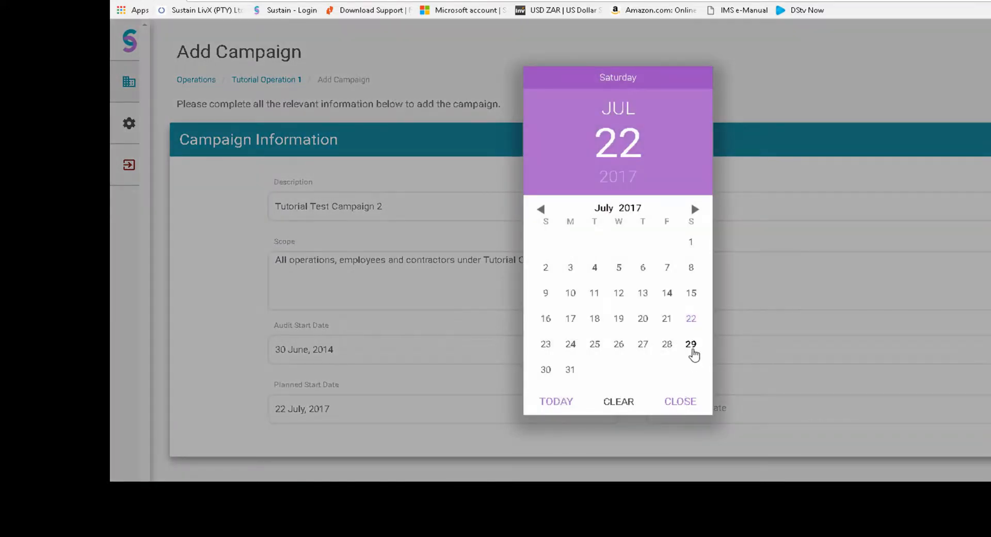
click(691, 345)
click(680, 401)
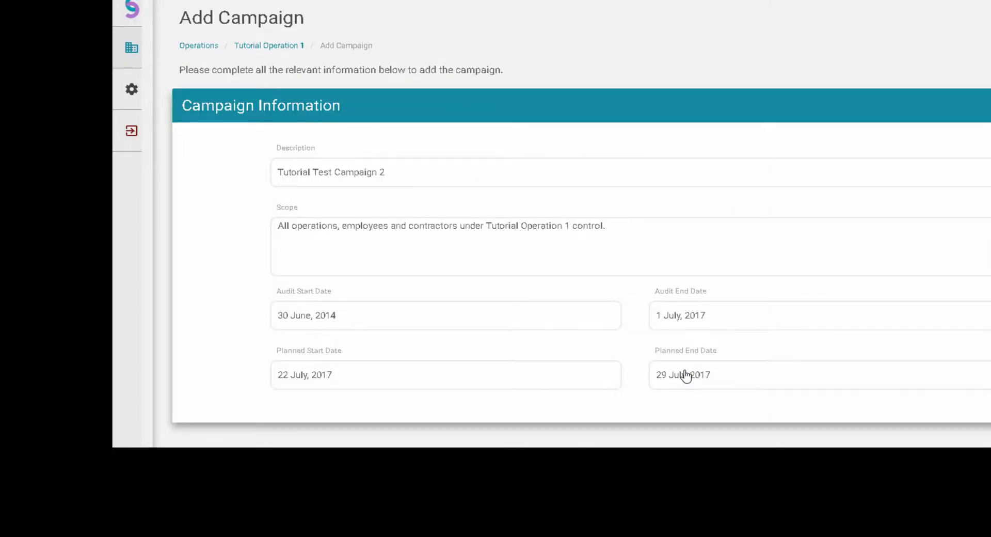
- Submit the completed form to add Tutorial Test Campaign 2 to the operation
scroll(687, 376, down, 1)
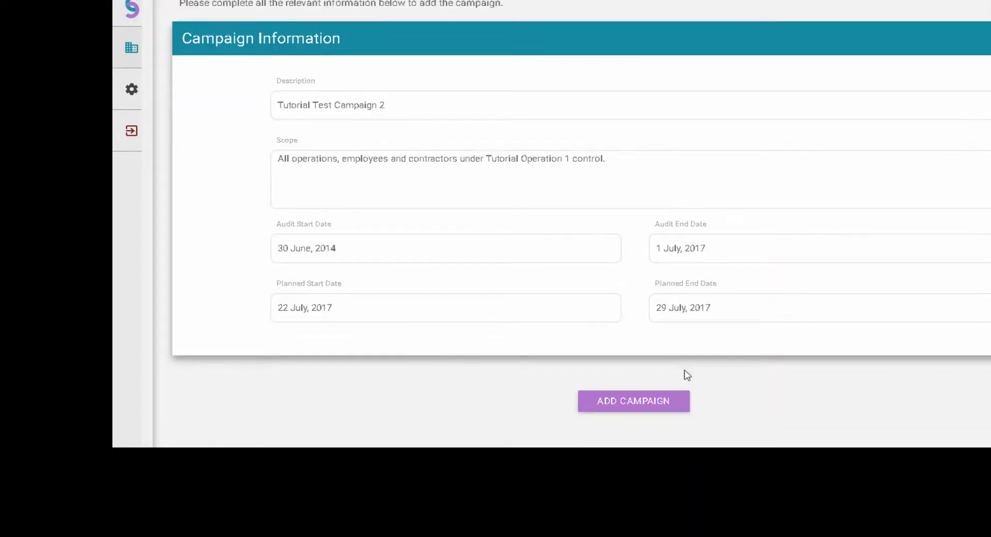
click(633, 401)
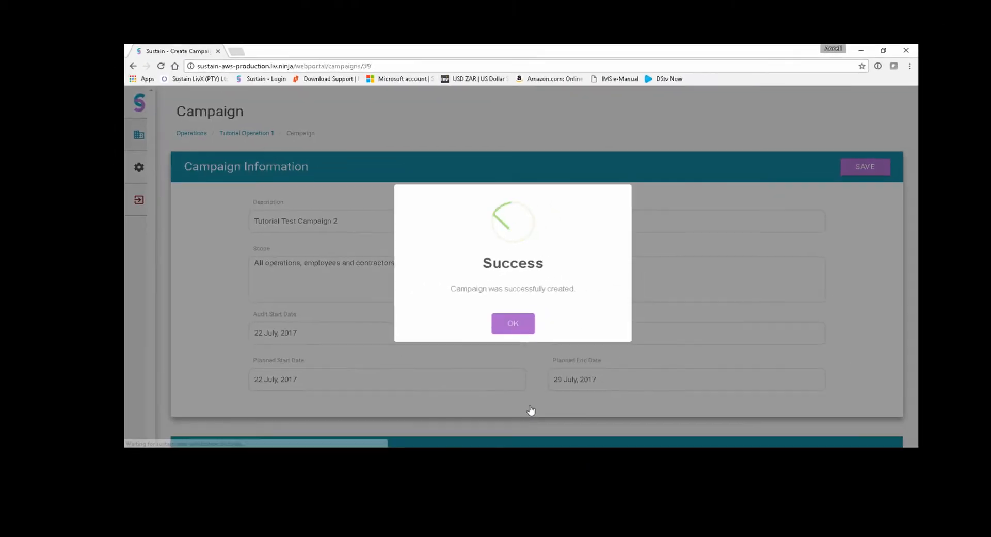
click(514, 328)
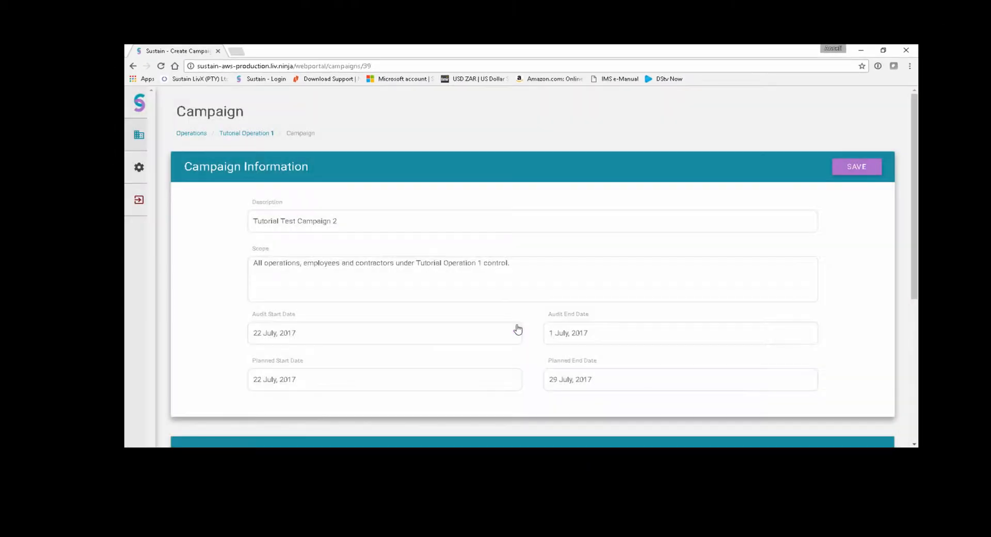
- Include the Lead Auditor, Operational Site Manager and Operational Site Administrator users in the campaign's audit
scroll(516, 329, down, 1)
scroll(519, 328, down, 3)
scroll(518, 328, down, 1)
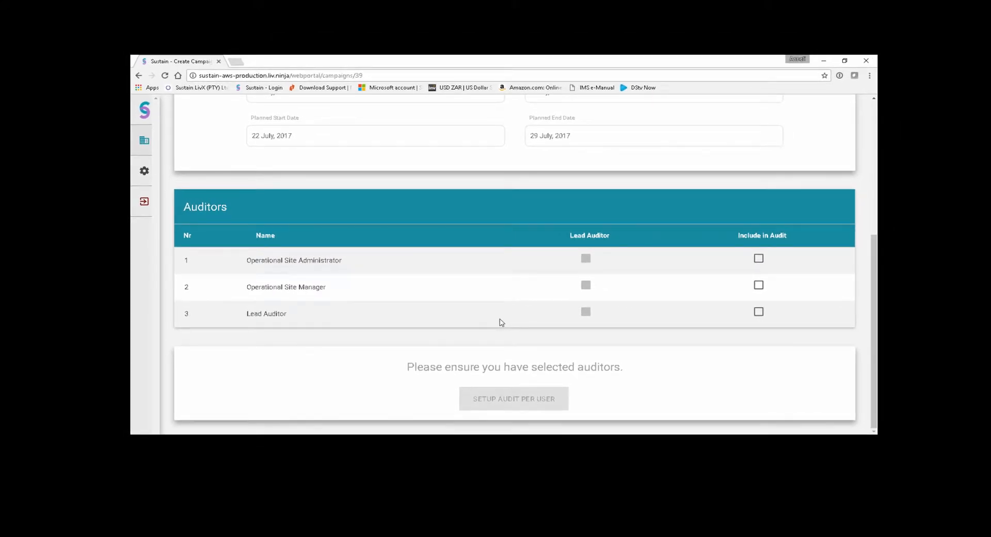
click(759, 312)
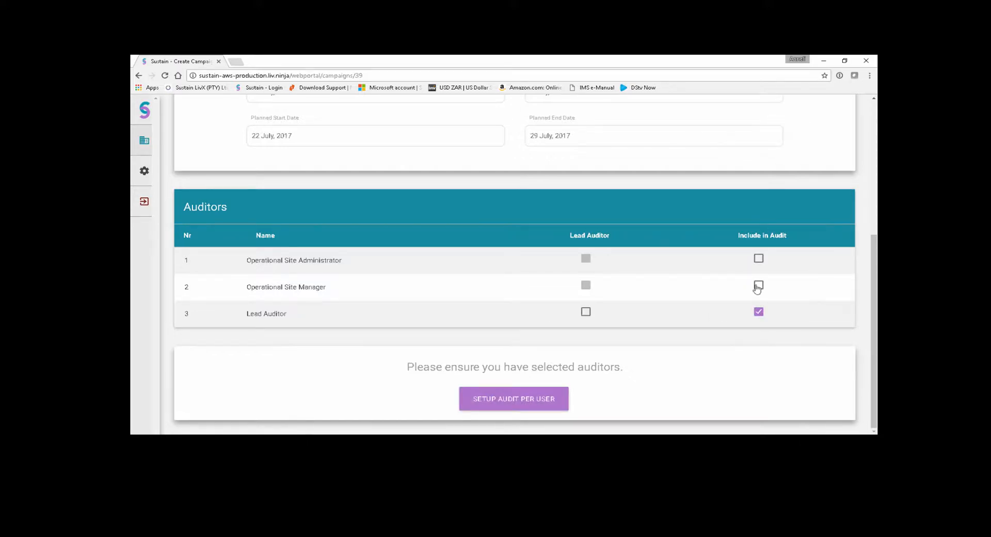
click(757, 285)
click(756, 258)
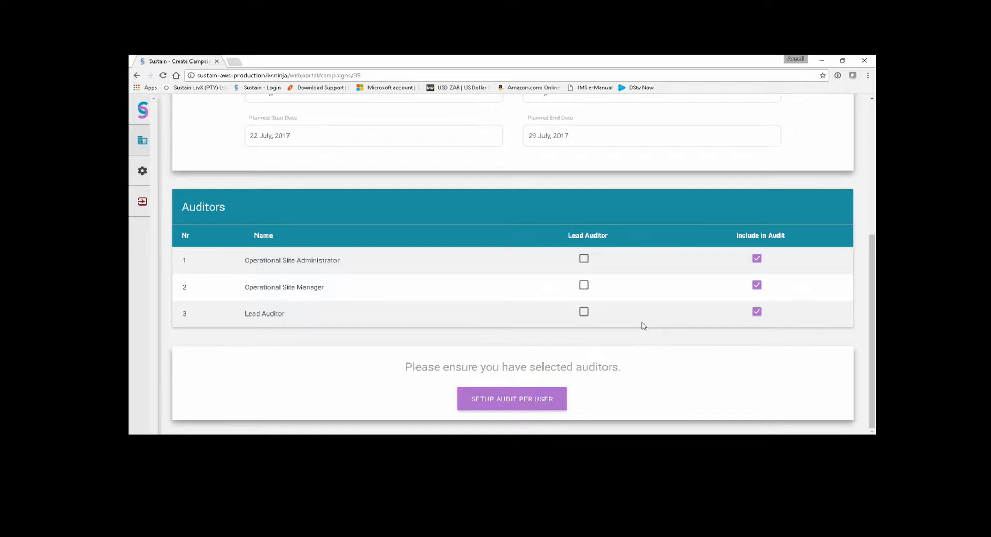
- Assign the lead auditor role to all three users included in the audit
click(585, 313)
click(584, 286)
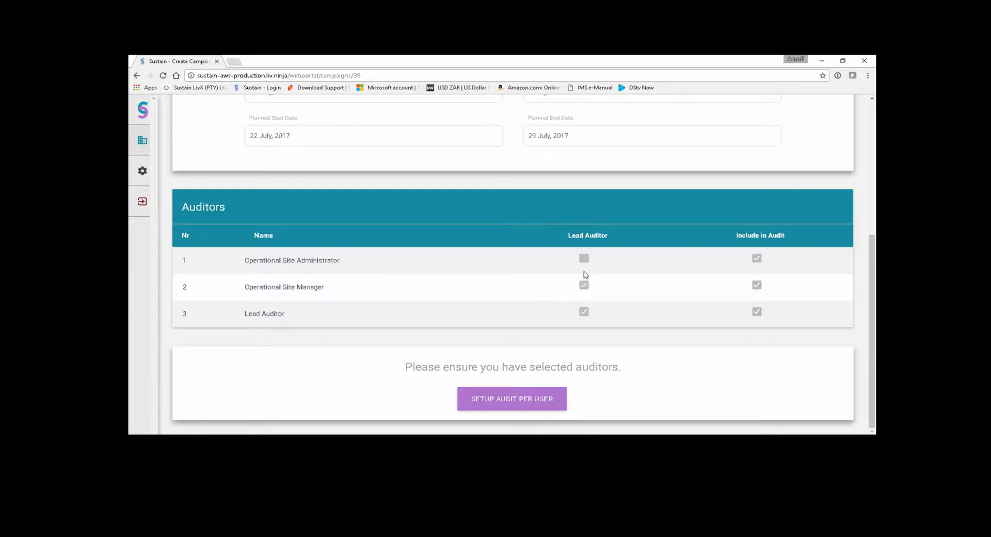
click(584, 258)
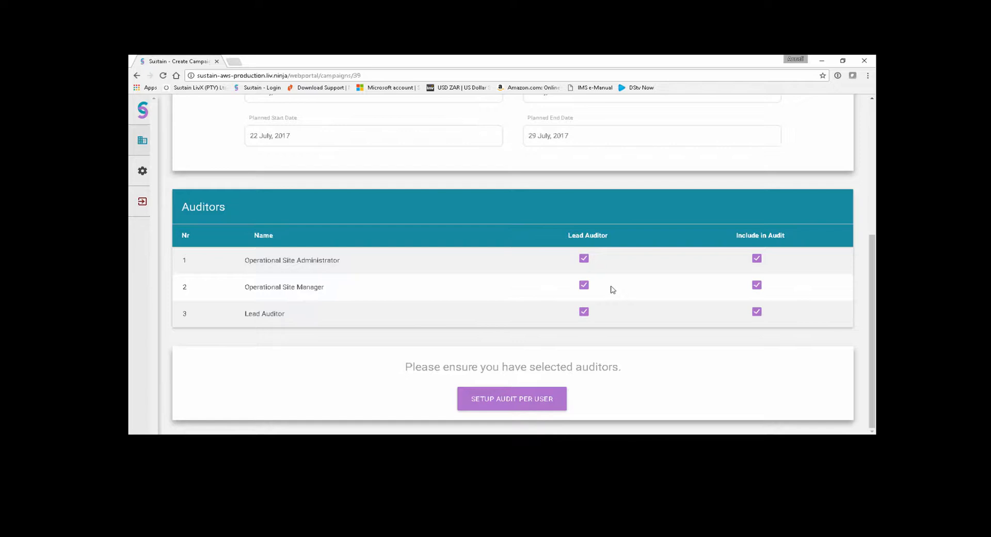
- Remove the lead auditor role from the Operational Site Manager and Operational Site Administrator, and open the per-user audit setup
click(584, 285)
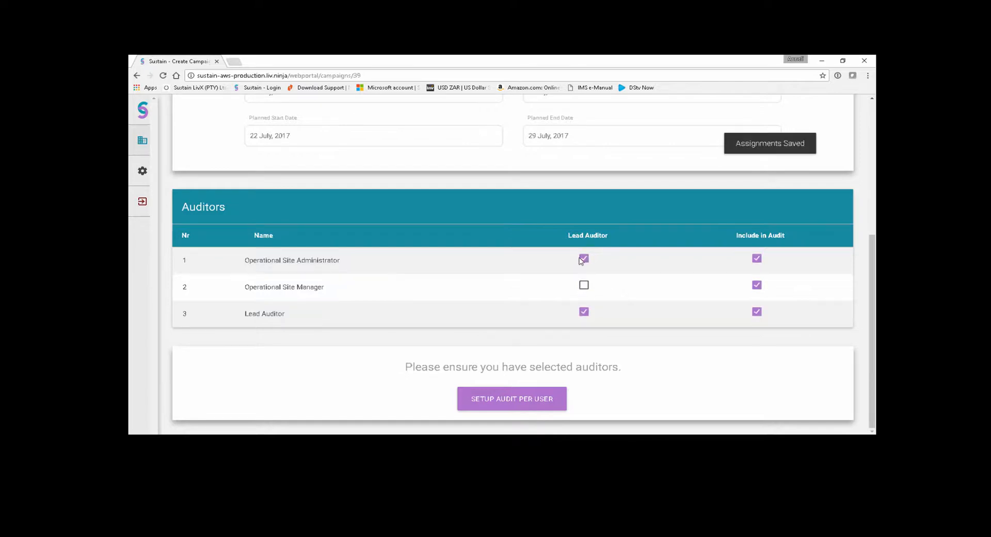
click(583, 261)
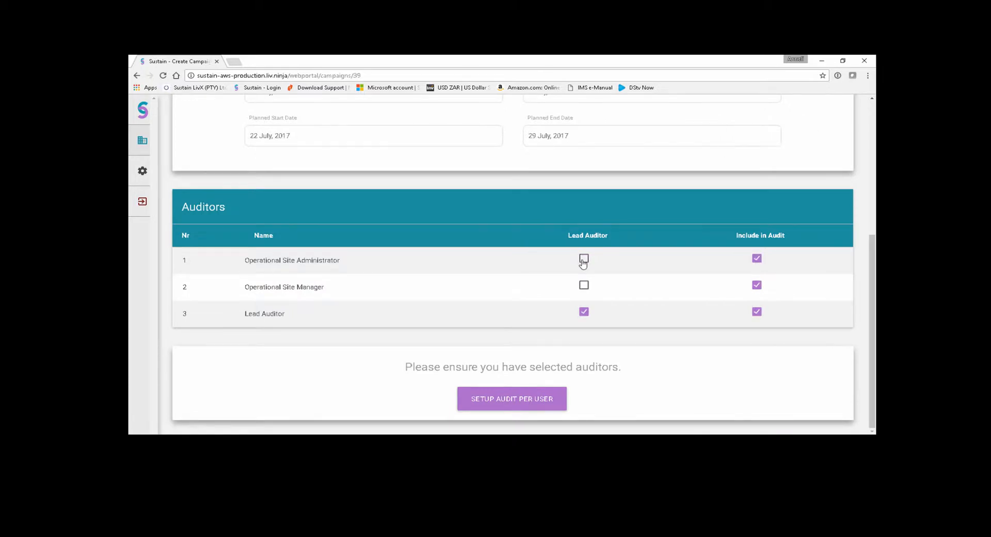
click(504, 400)
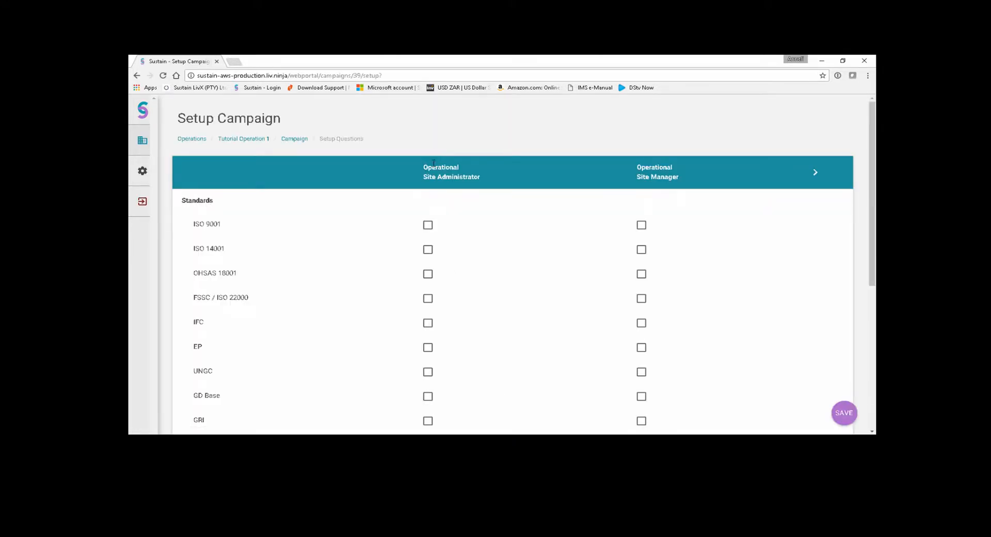
- Assign ISO 9001, ISO 14001 and GD Base to the Operational Site Administrator, and OHSAS 18001, FSSC / ISO 22000 and GD Base to the Operational Site Manager
click(818, 179)
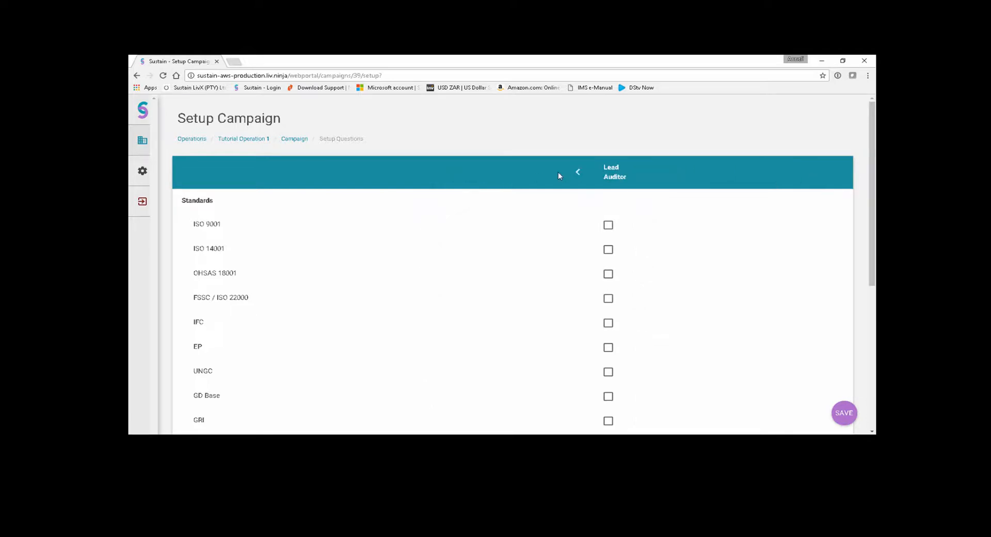
click(578, 177)
scroll(579, 179, down, 1)
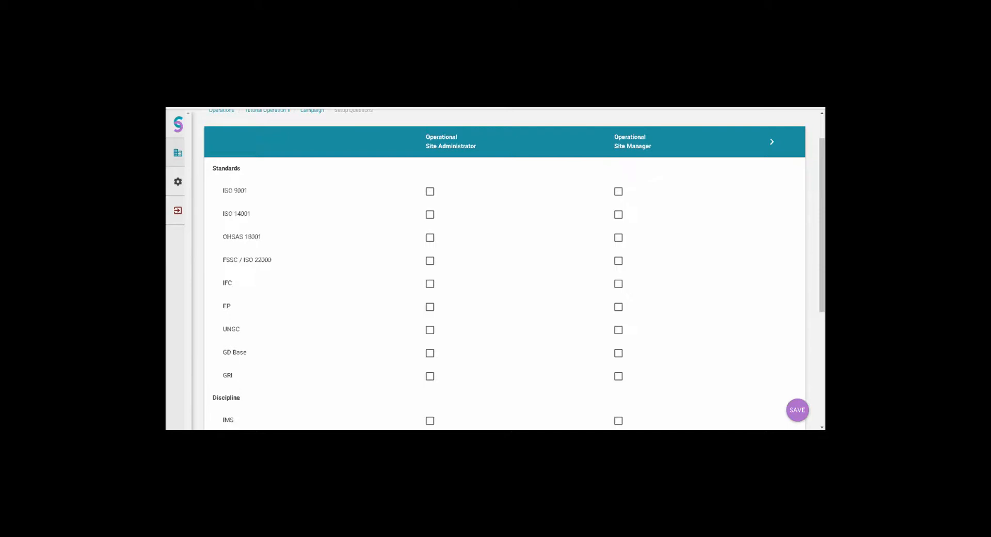
click(430, 192)
click(430, 214)
click(619, 237)
click(618, 260)
click(430, 353)
click(618, 353)
- Assign disciplines Q and E to the Operational Site Administrator, and S&H and Q to the Operational Site Manager
scroll(565, 162, down, 4)
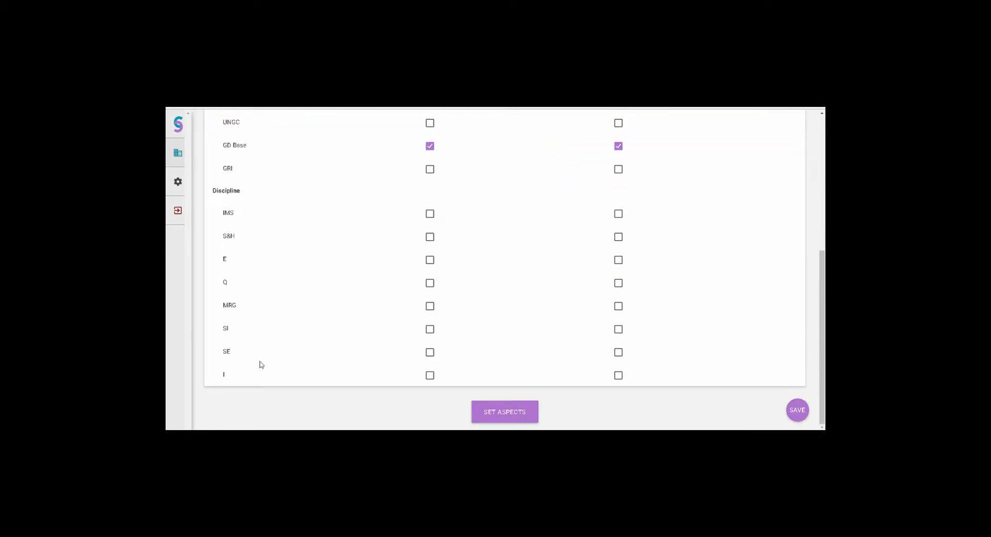
scroll(261, 363, up, 4)
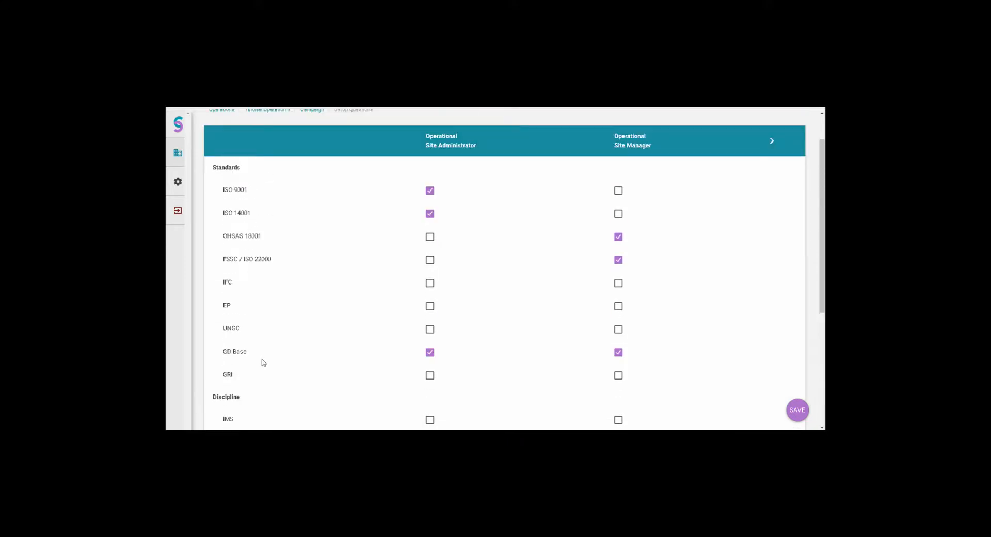
scroll(306, 191, down, 4)
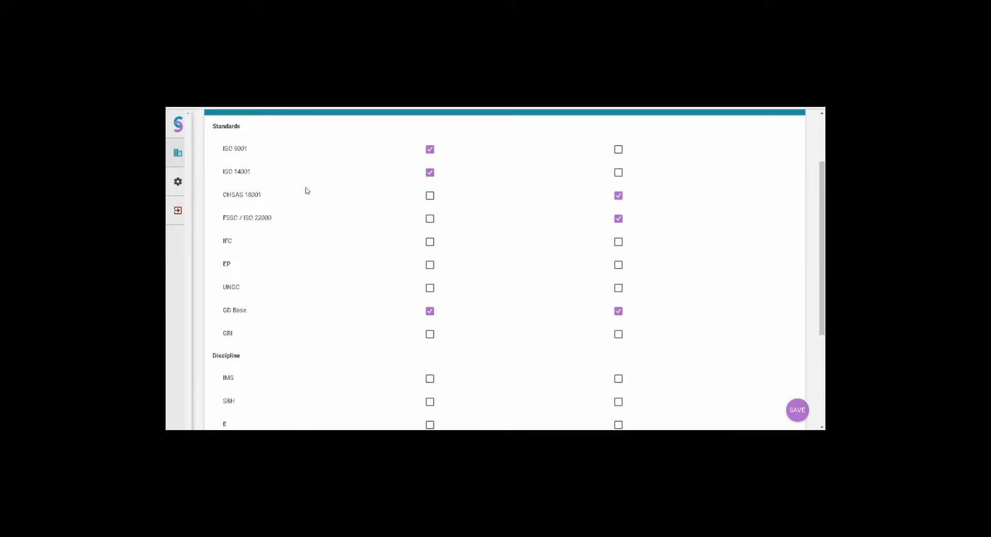
click(430, 283)
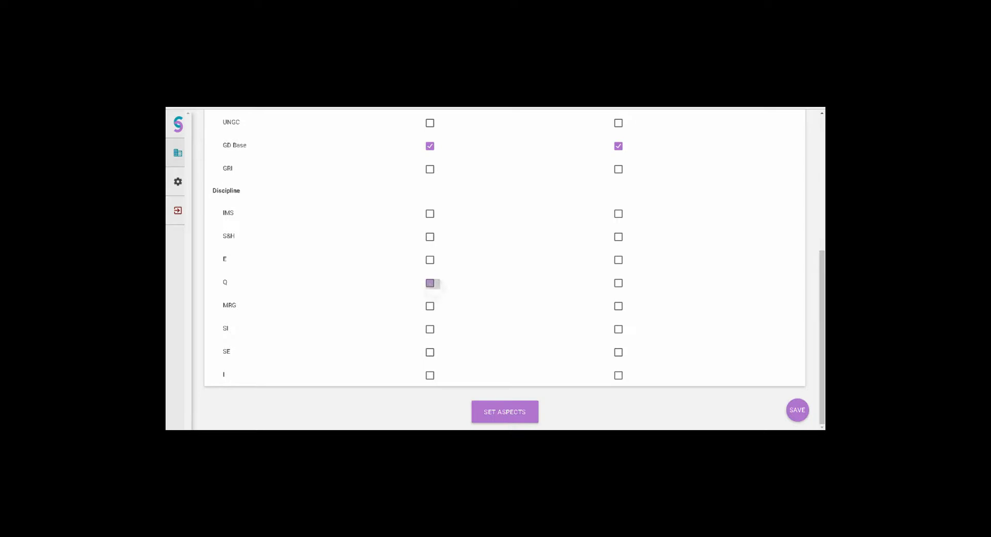
scroll(430, 282, up, 5)
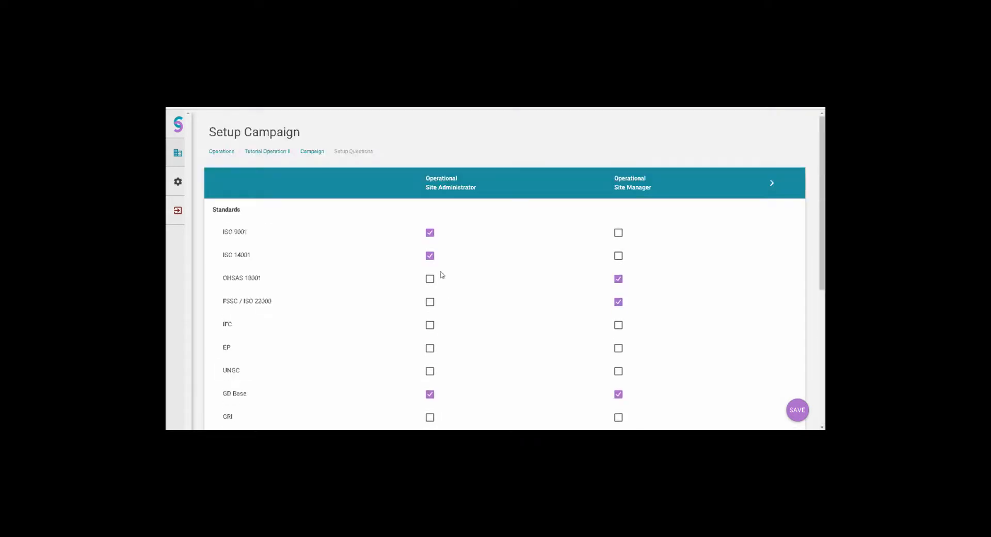
scroll(361, 256, down, 5)
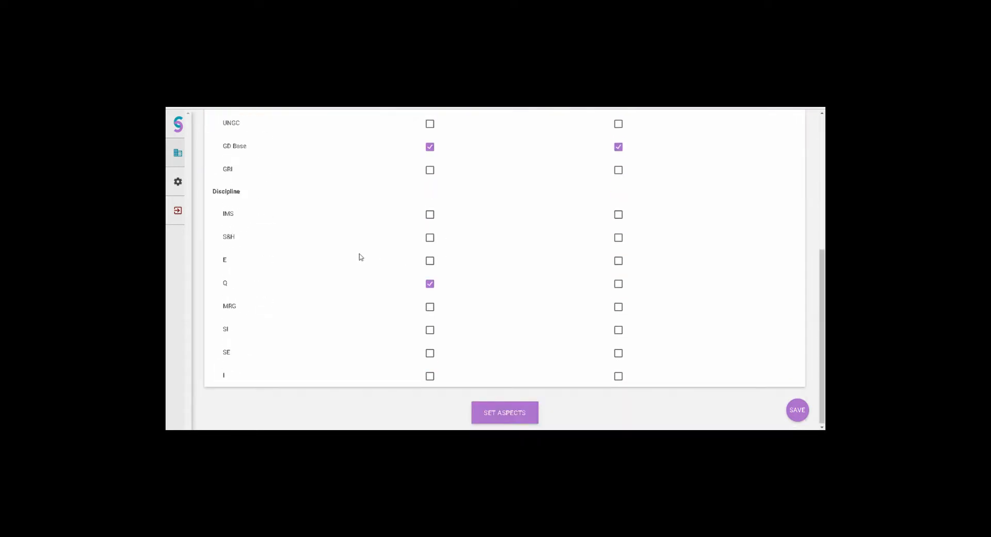
click(430, 260)
scroll(461, 257, up, 2)
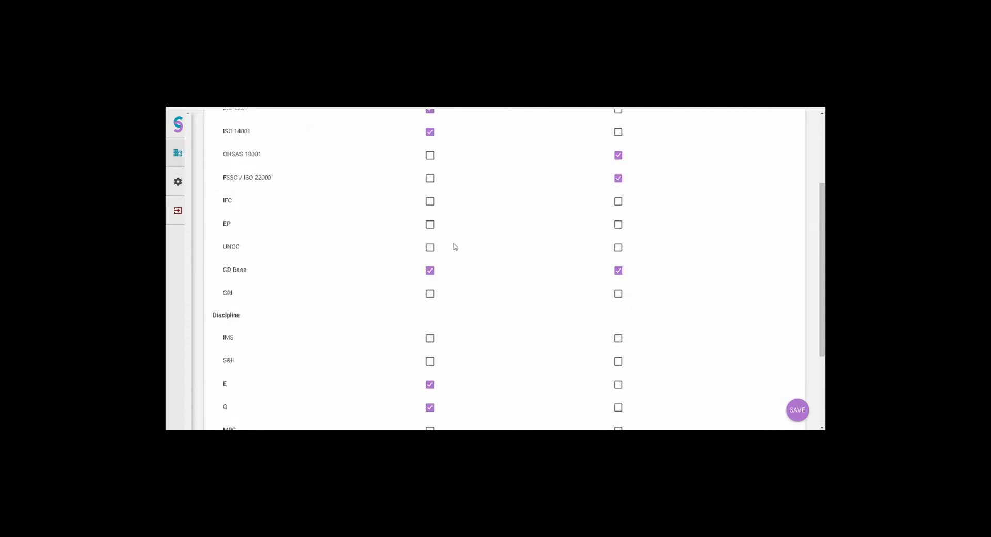
scroll(543, 247, down, 2)
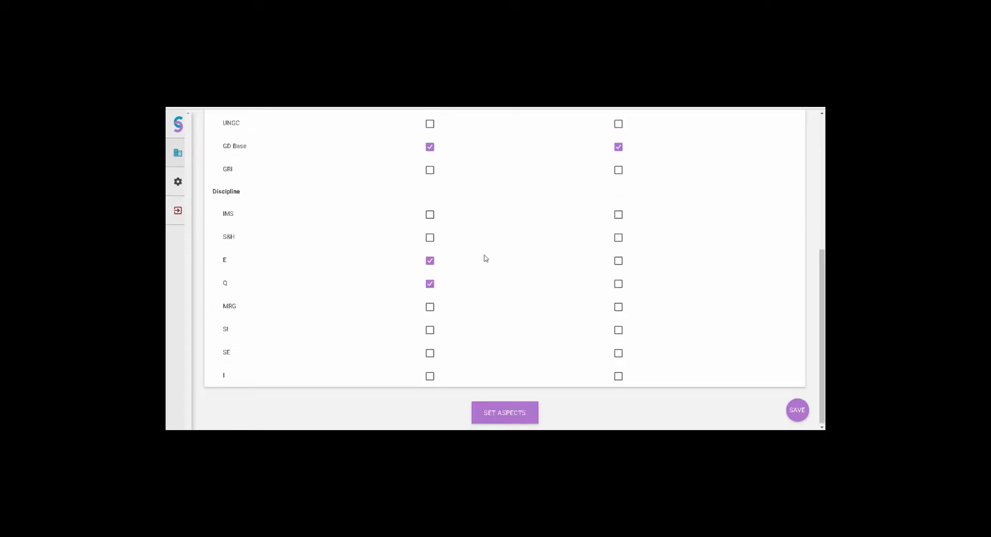
click(618, 238)
click(619, 283)
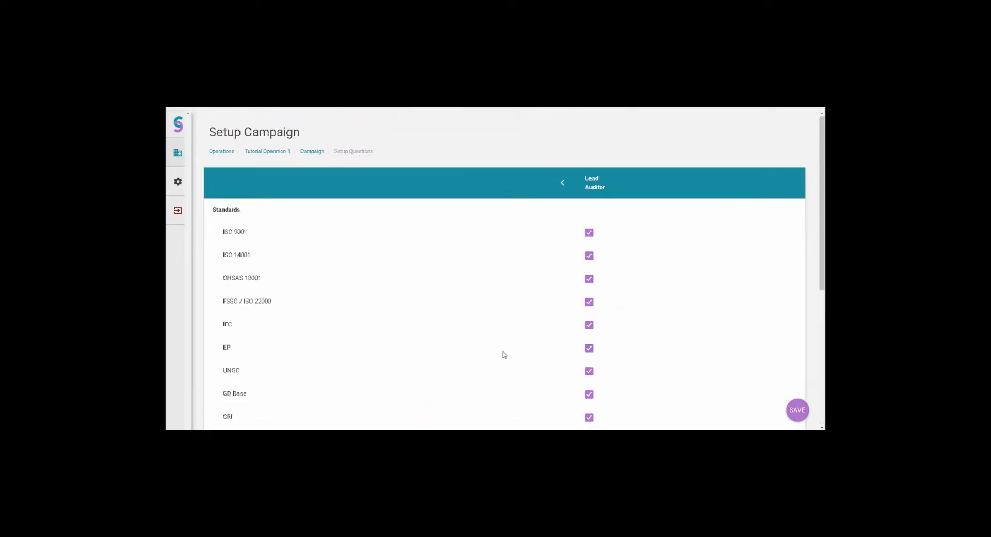
- Set the aspects from the chosen standards and disciplines and review the elements allocated to the Lead Auditor
scroll(504, 355, down, 1)
scroll(505, 355, down, 4)
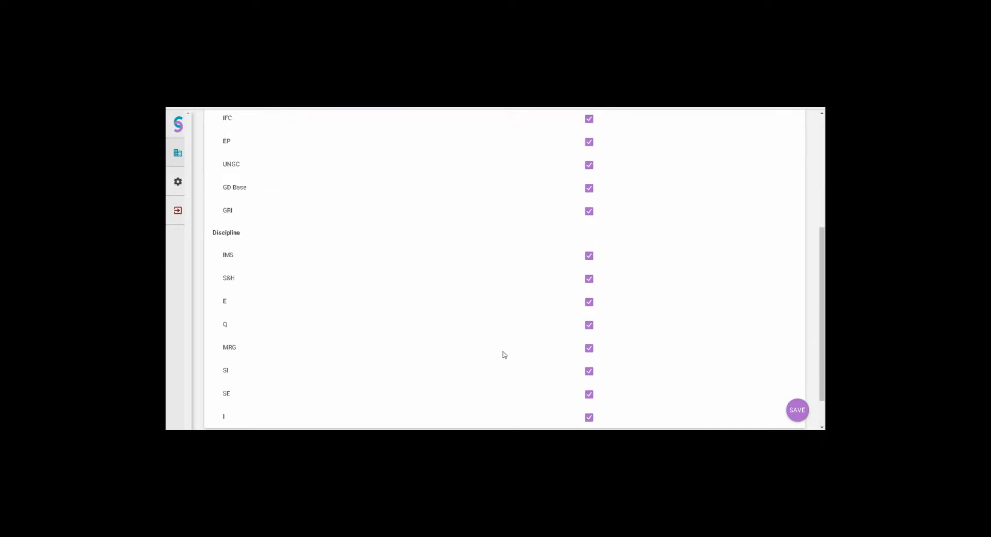
scroll(505, 354, down, 1)
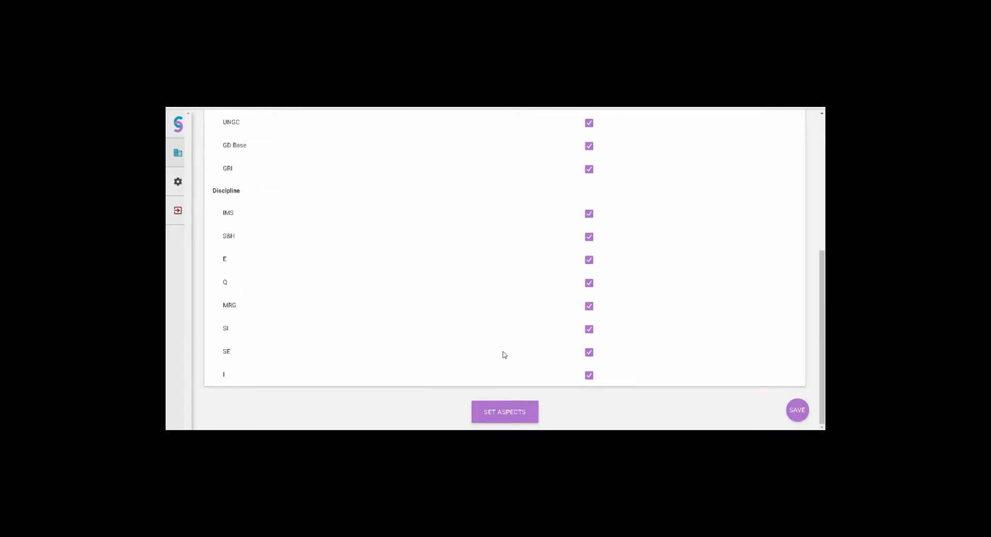
click(510, 414)
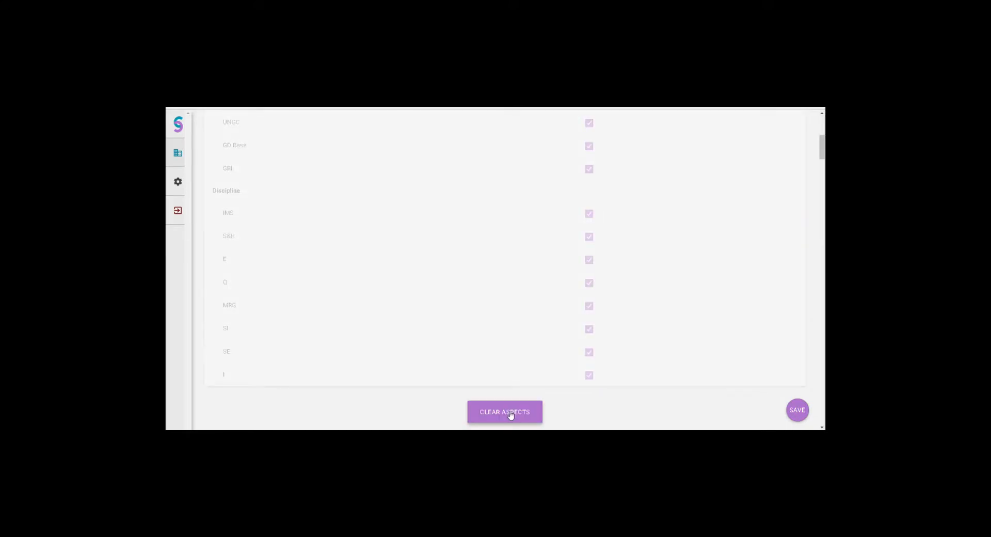
scroll(510, 415, down, 5)
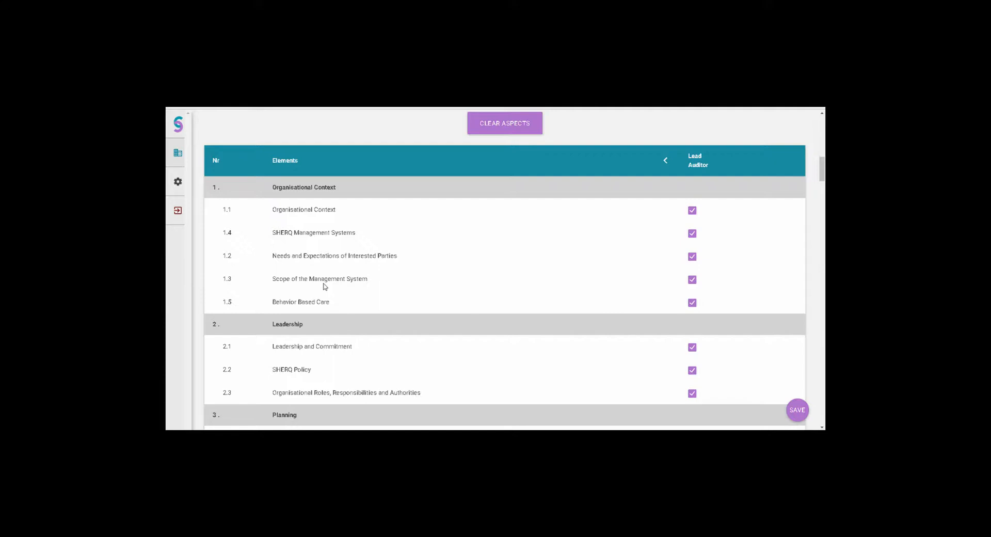
scroll(325, 287, down, 7)
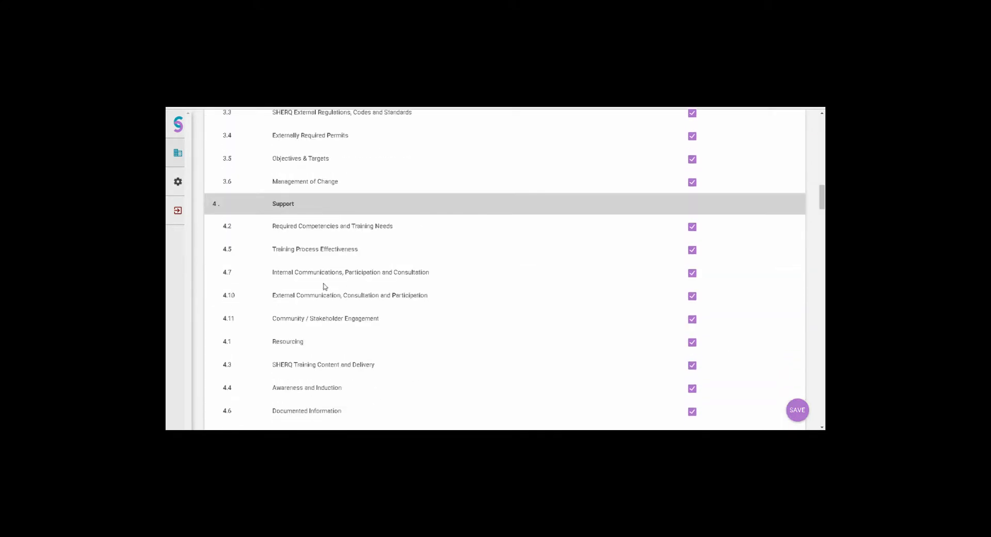
scroll(325, 287, down, 5)
scroll(325, 286, up, 13)
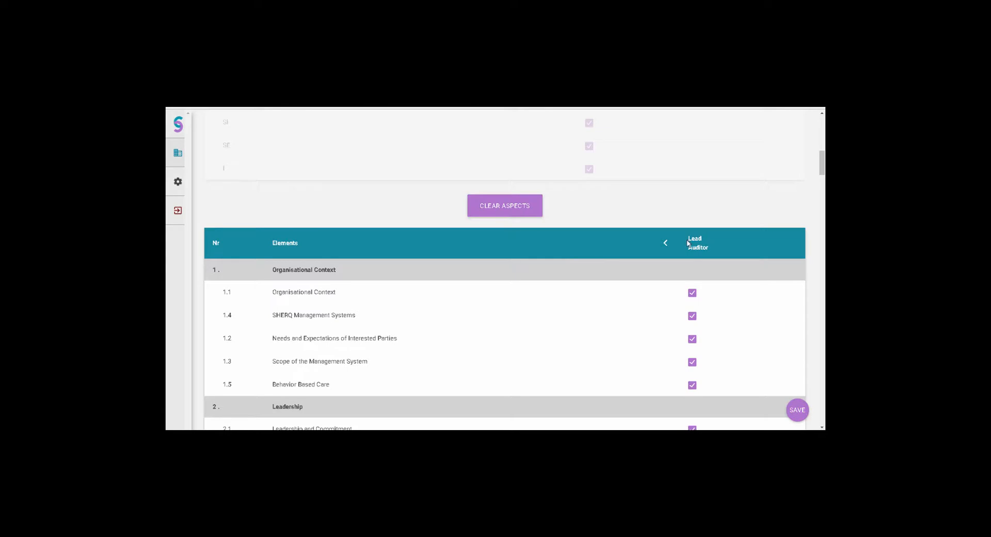
- Remove elements 1.1, 2.1 and 2.2 from the Operational Site Administrator and 2.3 from the Operational Site Manager, and save the allocations
click(666, 244)
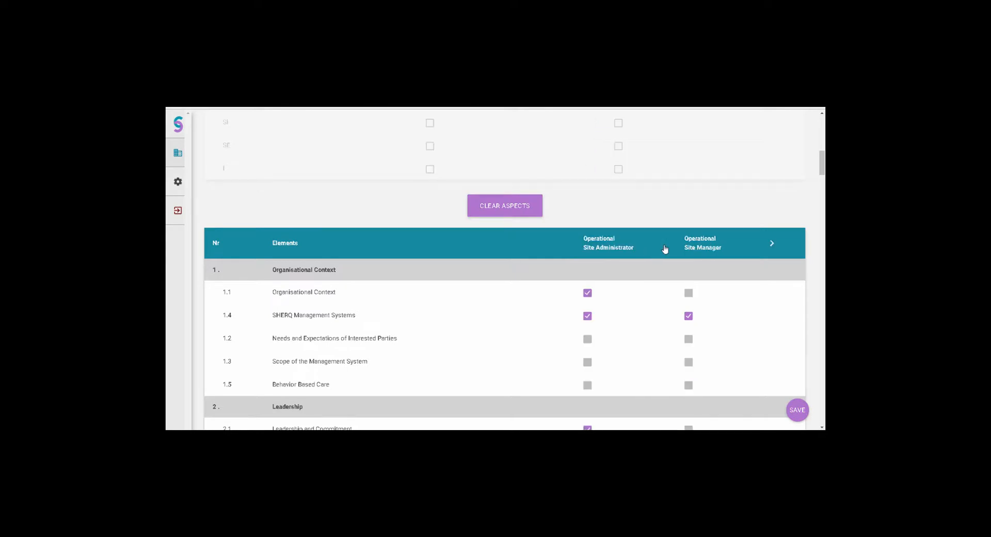
scroll(665, 249, down, 2)
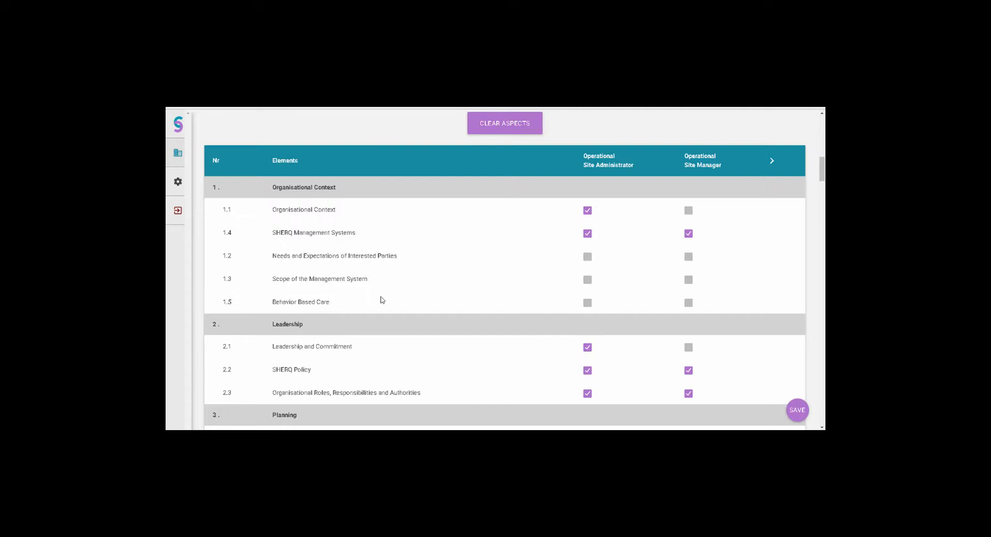
click(587, 212)
scroll(601, 240, down, 2)
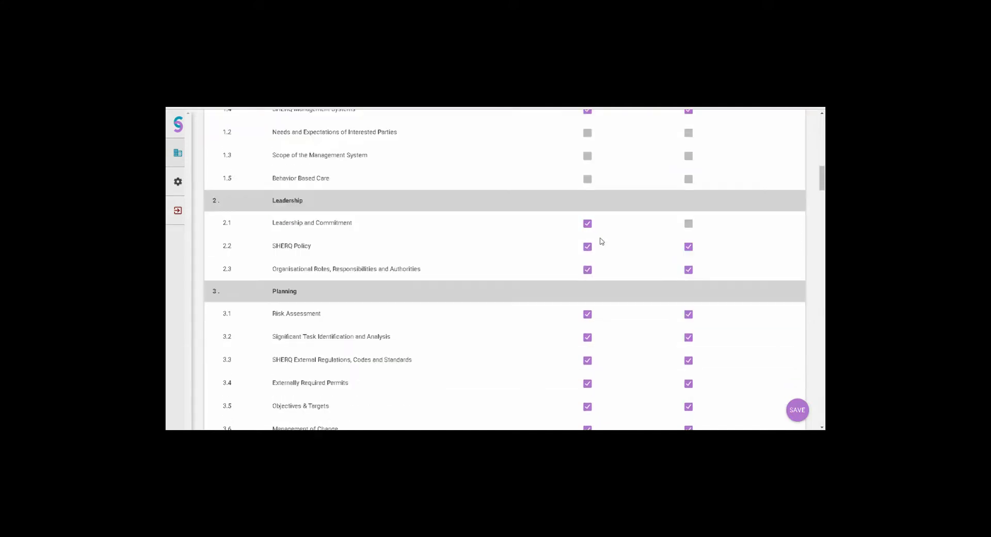
click(588, 223)
click(589, 248)
click(688, 269)
click(797, 411)
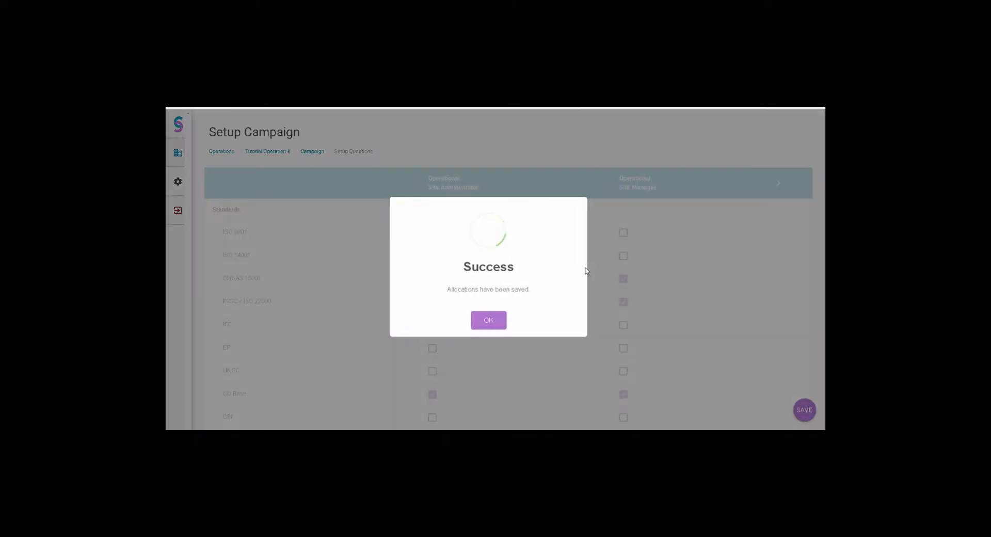
click(488, 320)
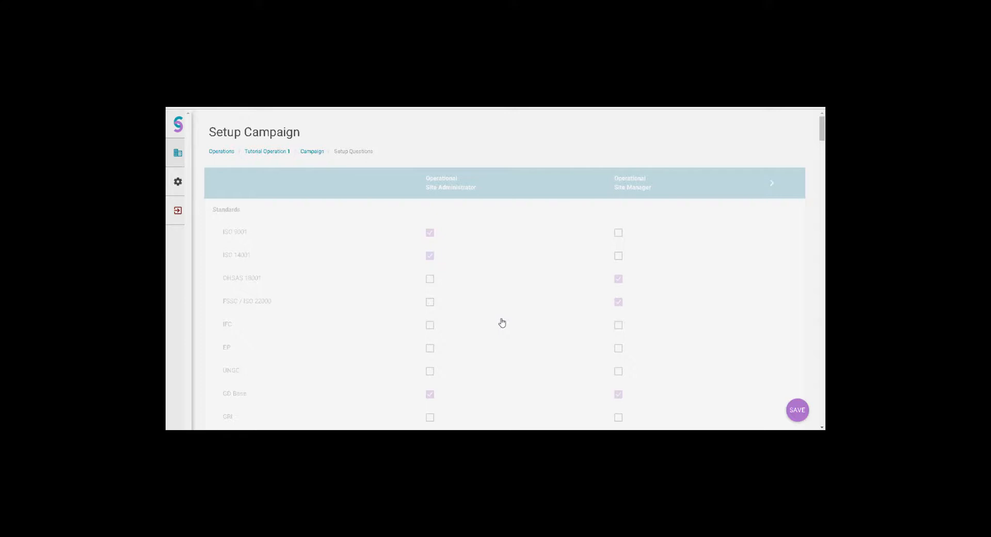
- Switch to the Sustain Audit Application and log in with the lead auditor's account
mouse_move(184, 209)
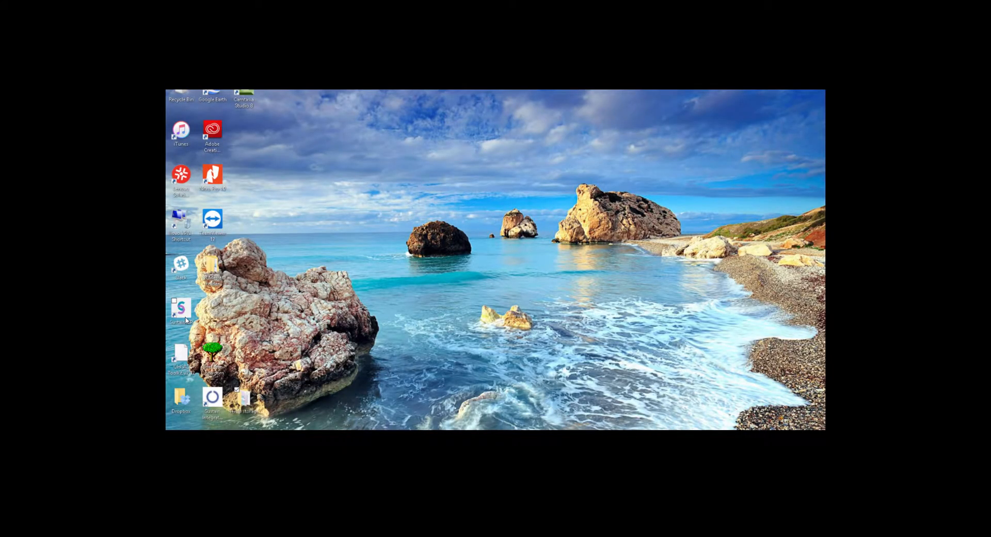
click(185, 320)
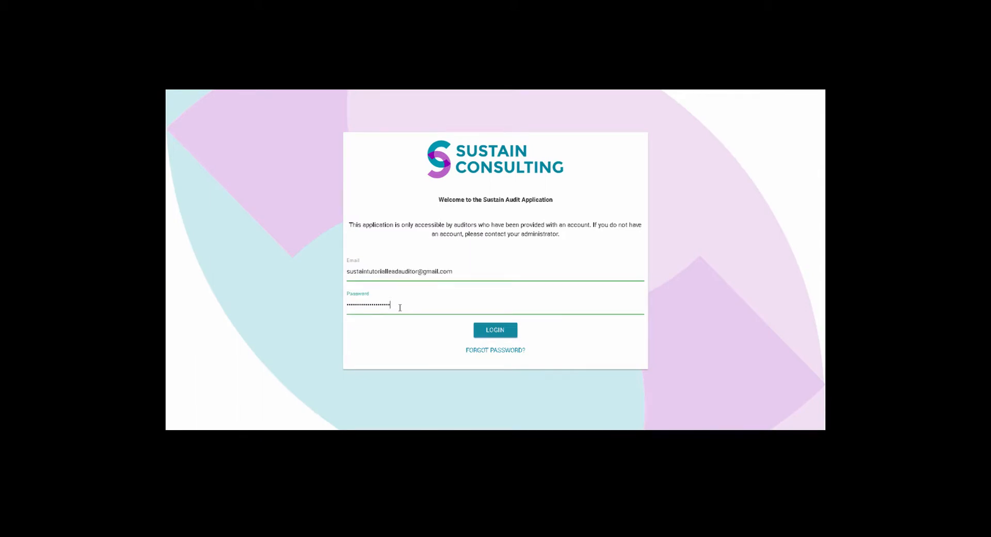
click(490, 333)
click(490, 332)
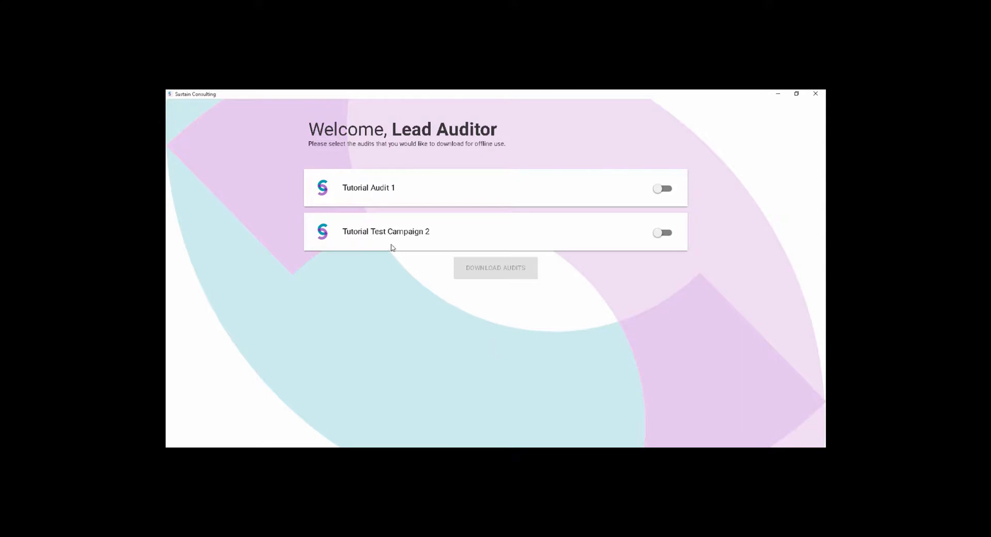
- Download Tutorial Test Campaign 2 for offline use and look through its list of elements
click(668, 236)
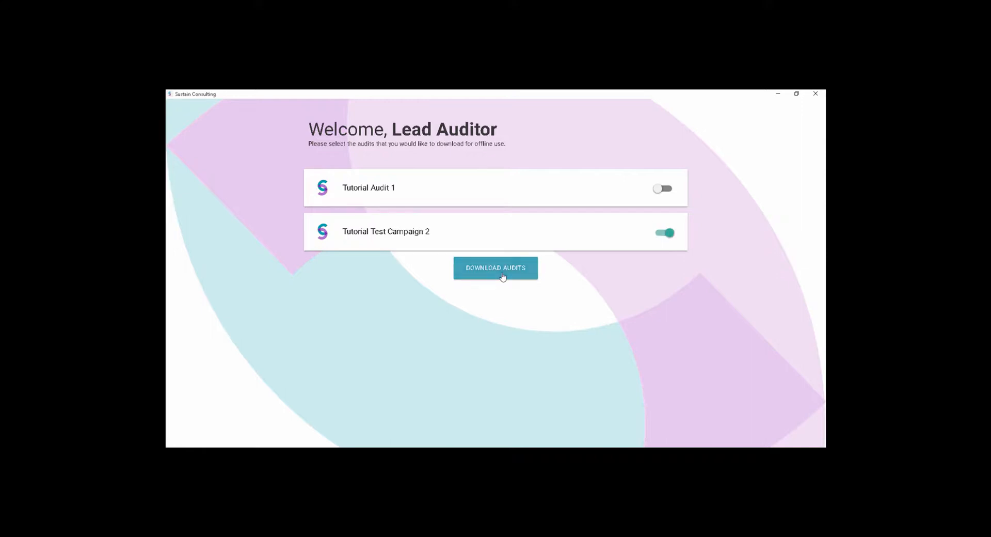
click(502, 278)
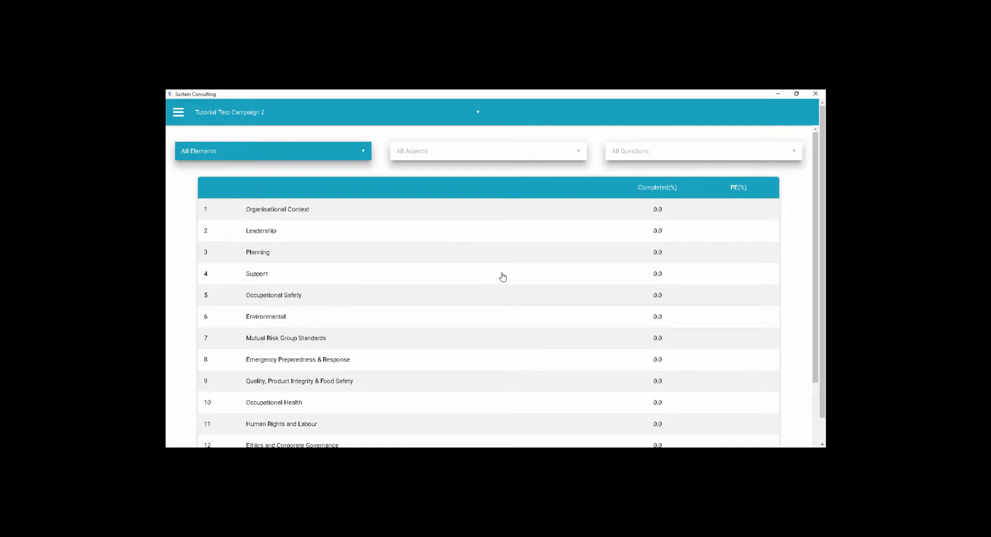
scroll(502, 277, down, 3)
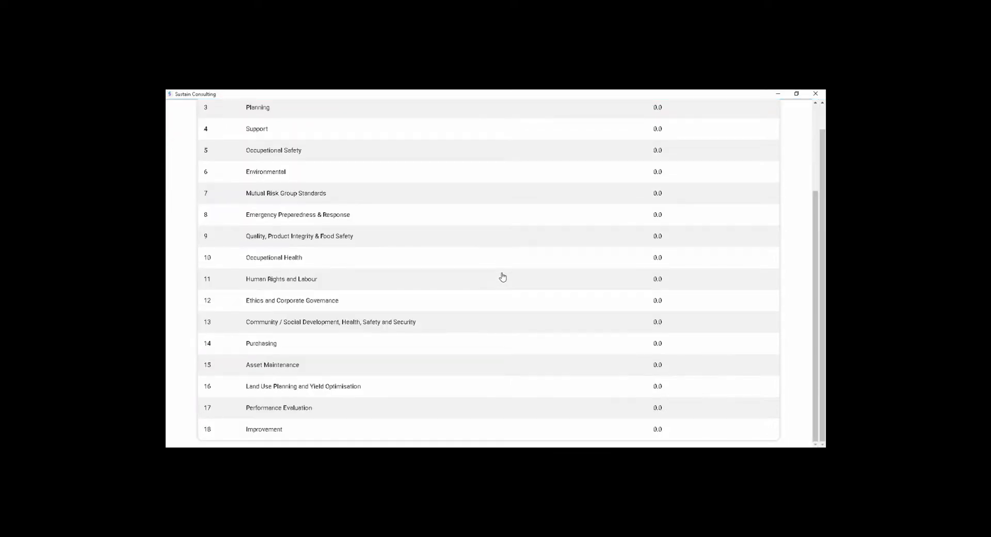
scroll(502, 277, up, 3)
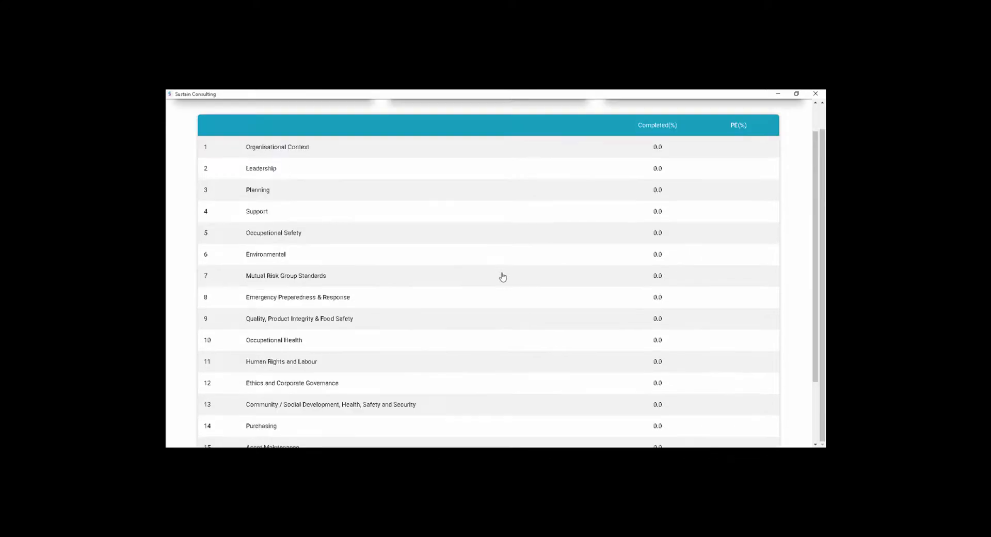
scroll(502, 278, up, 1)
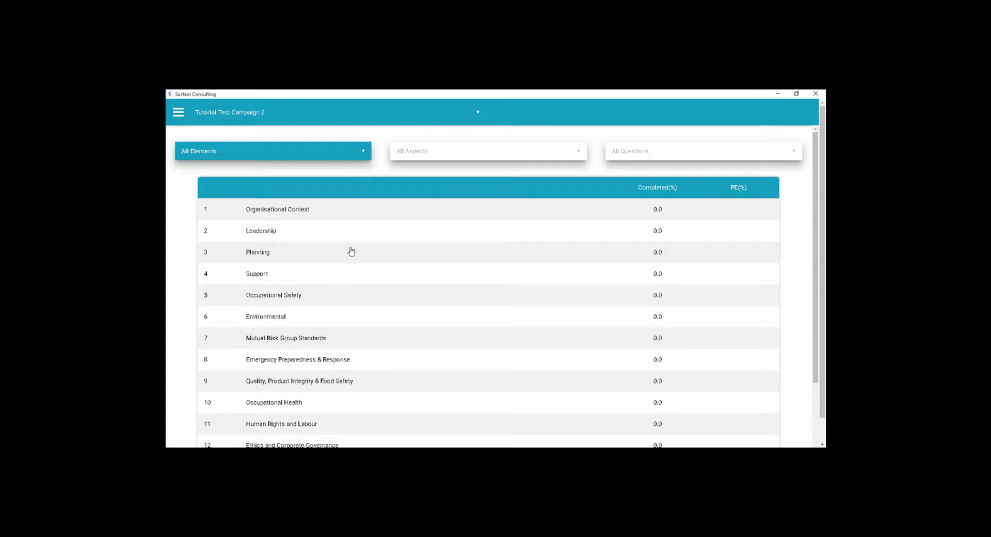
- Switch the audit shown from Tutorial Test Campaign 2 to Tutorial Audit 1
click(301, 115)
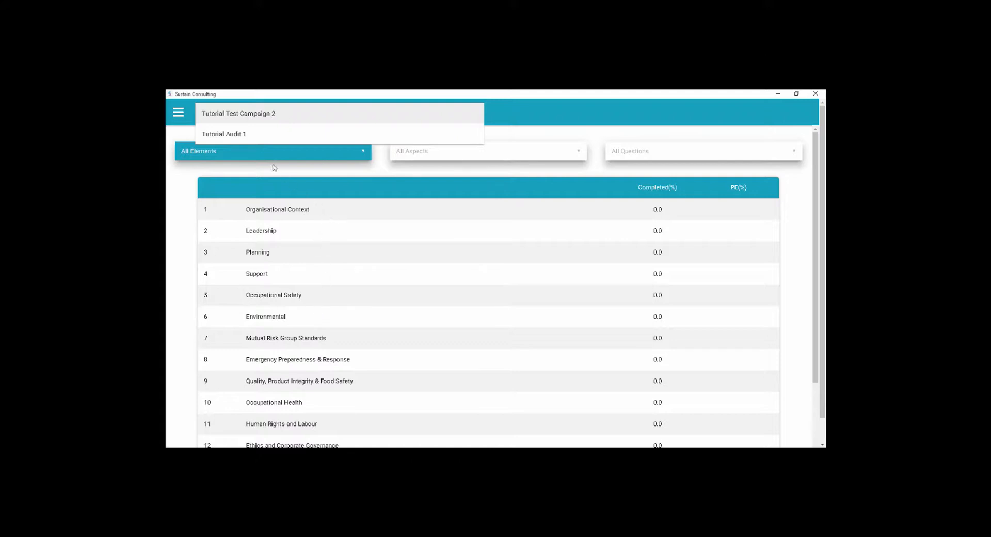
click(259, 138)
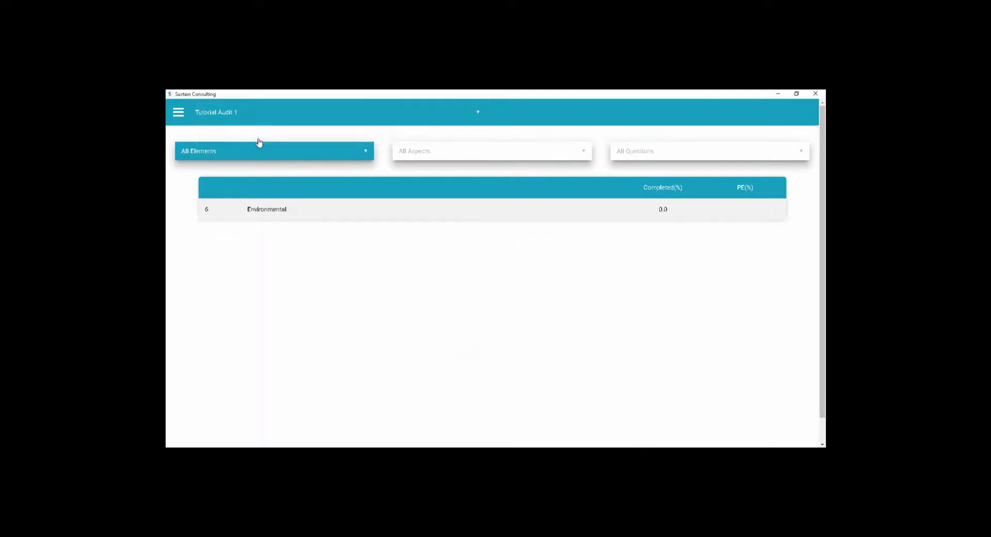
- Open the Environmental element of Tutorial Audit 1 and look through its aspects and the navigation options
click(338, 210)
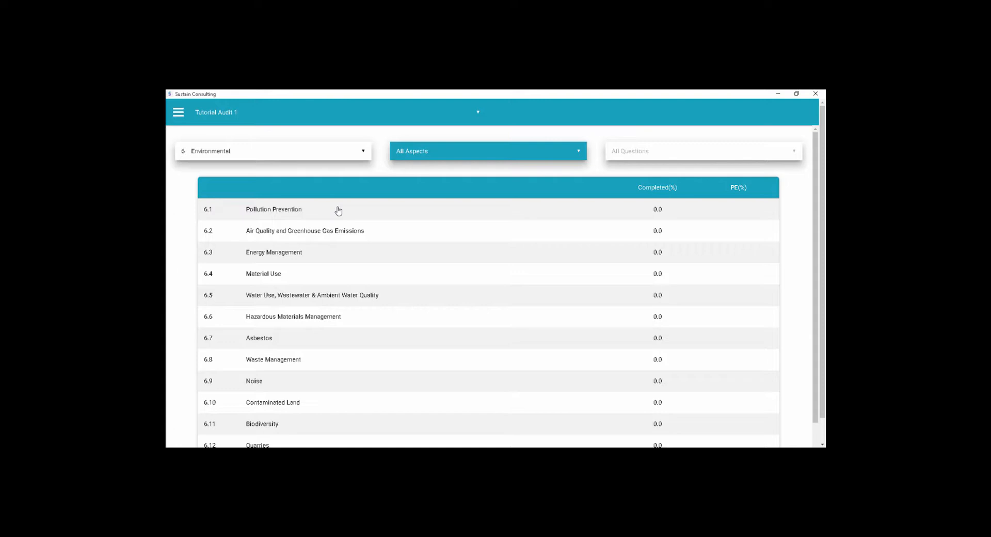
scroll(338, 210, down, 3)
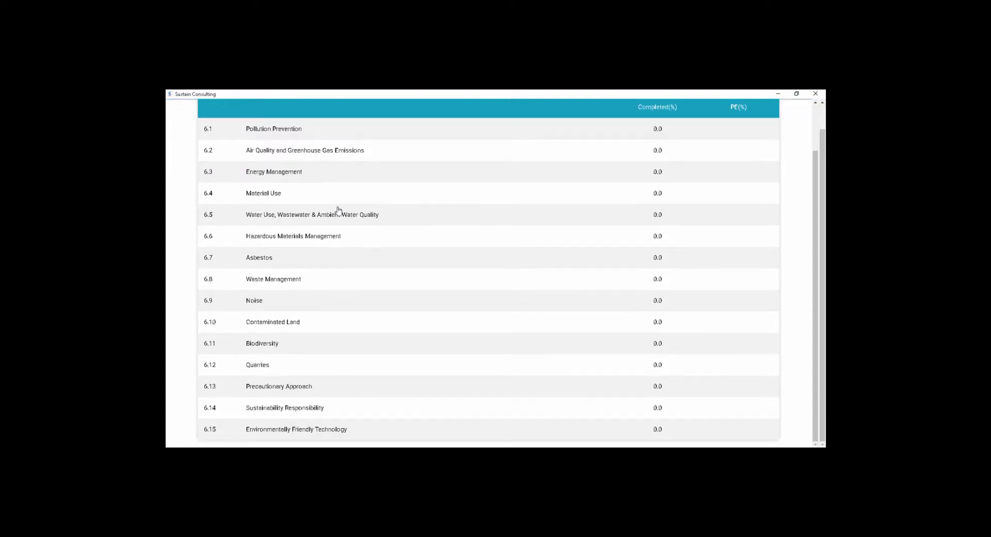
scroll(338, 210, up, 3)
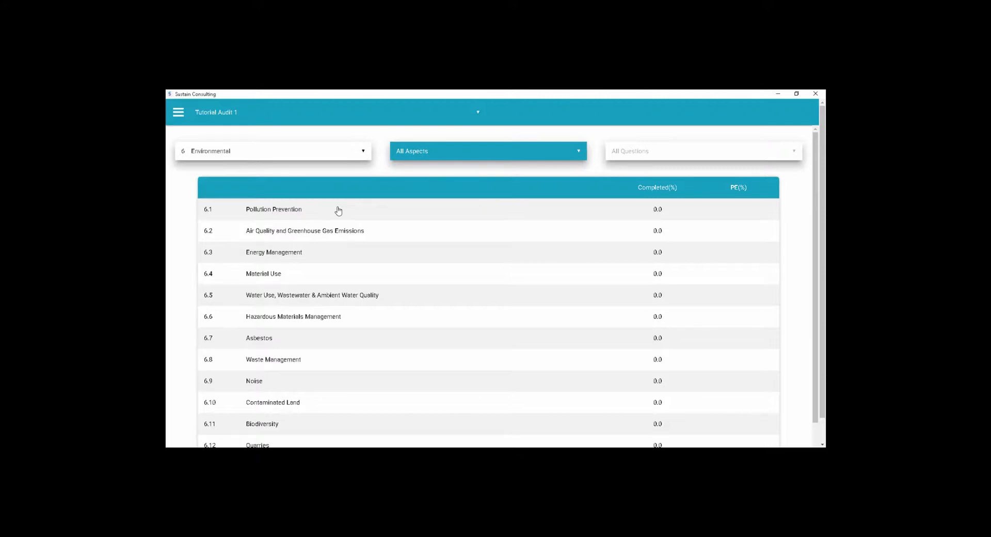
click(178, 114)
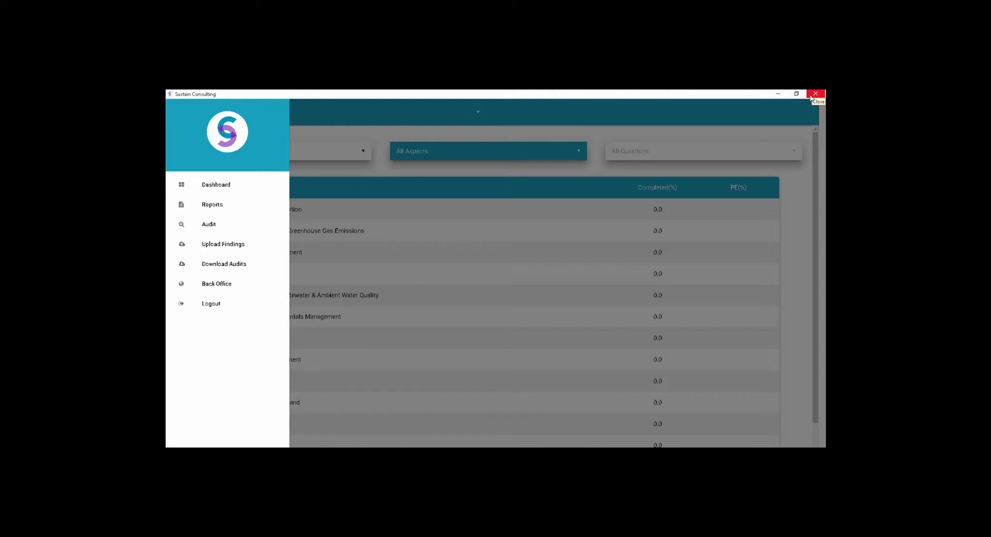
click(458, 207)
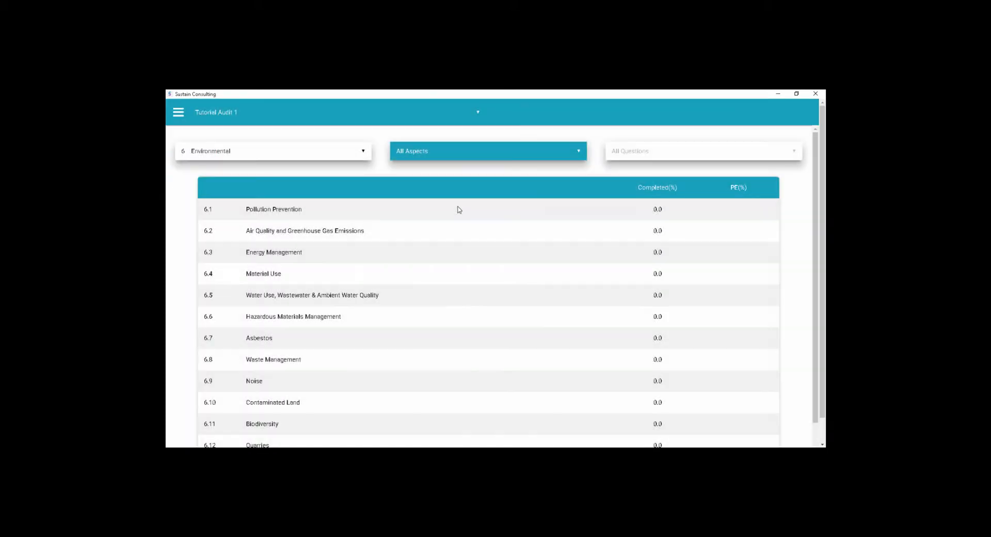
- Switch the audit to Tutorial Test Campaign 2 and open aspect 10.5 Biological Hazards under element 10 Occupational Health
click(275, 113)
click(271, 114)
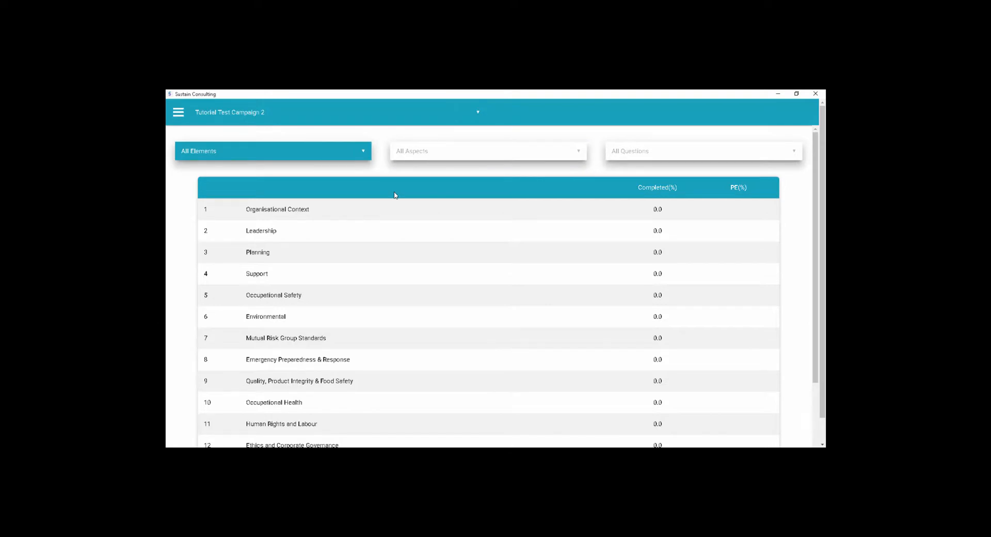
scroll(395, 195, down, 3)
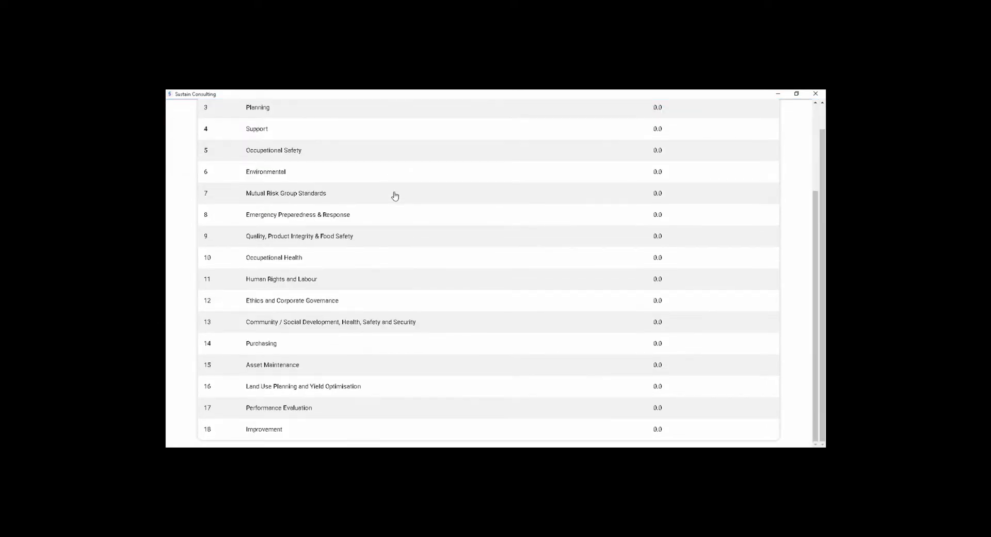
click(289, 261)
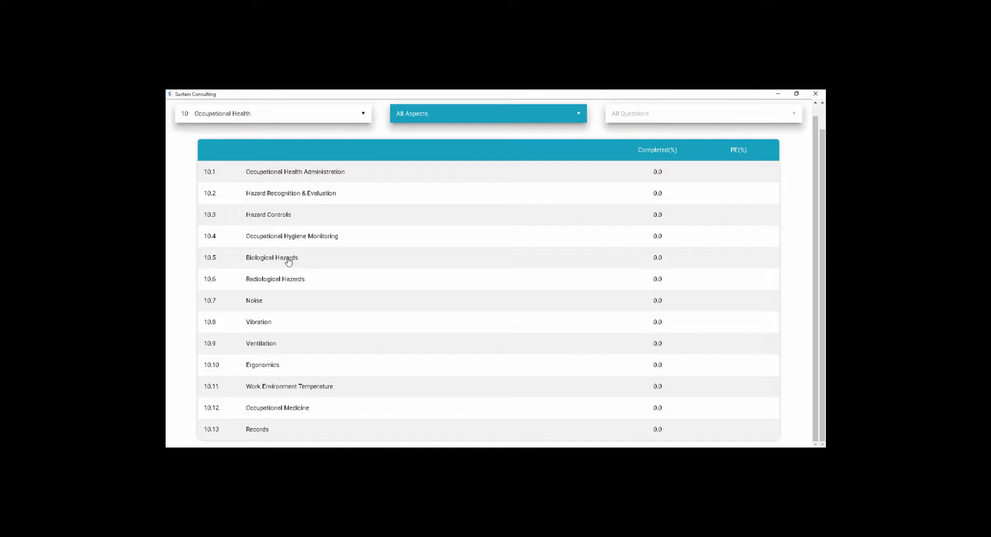
click(288, 261)
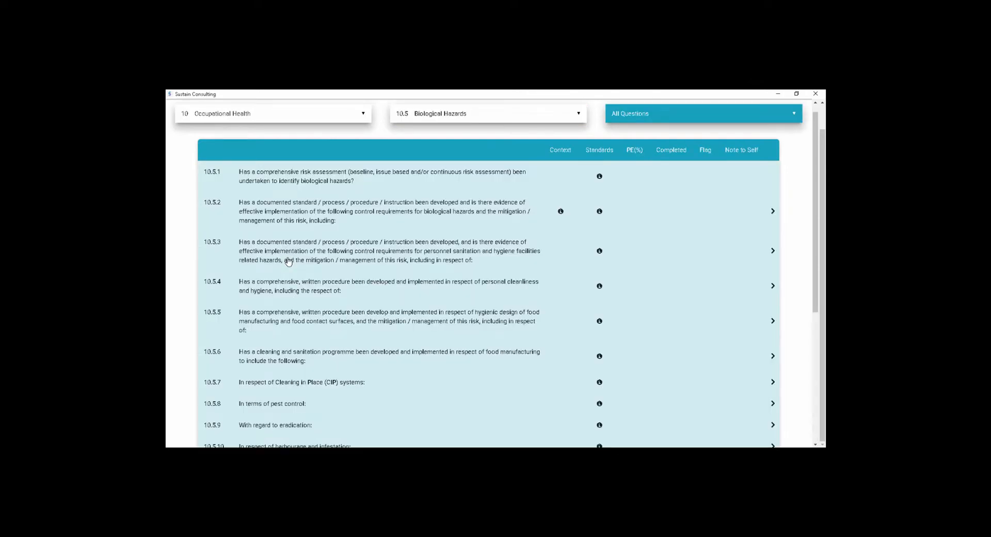
- Look through the Biological Hazards questions, expanding 10.5.2 and 10.5.3, and browse the list of questions to choose from
scroll(289, 261, down, 4)
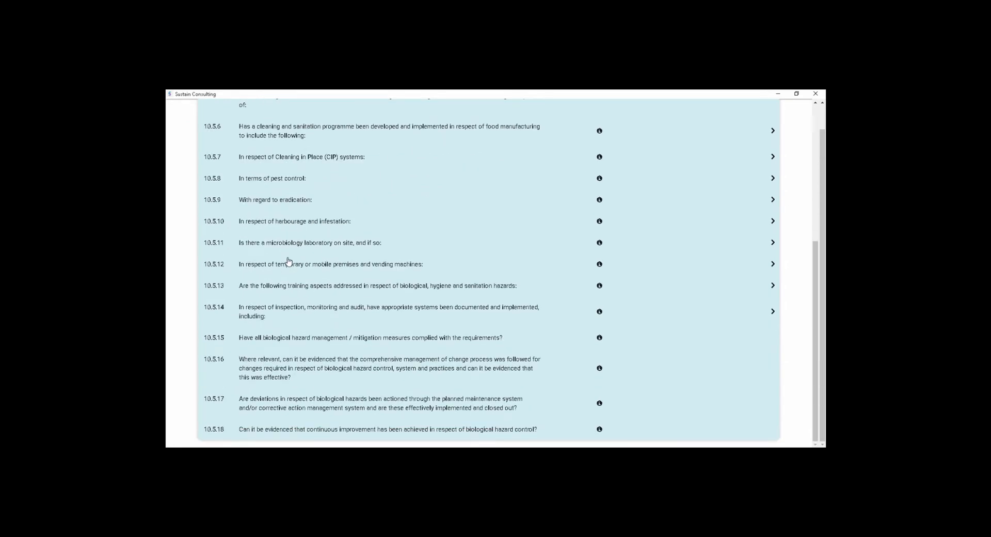
scroll(288, 261, up, 5)
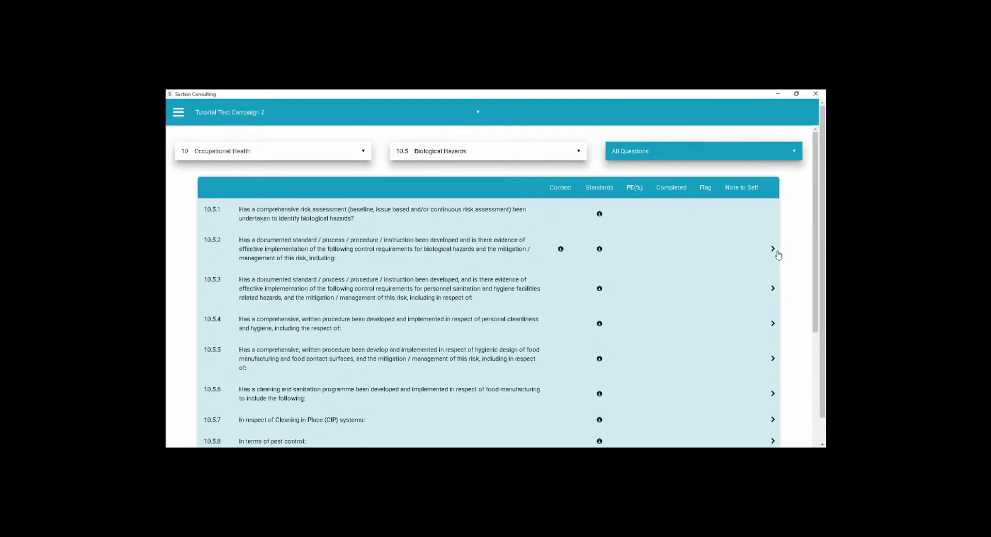
click(772, 248)
scroll(772, 255, down, 5)
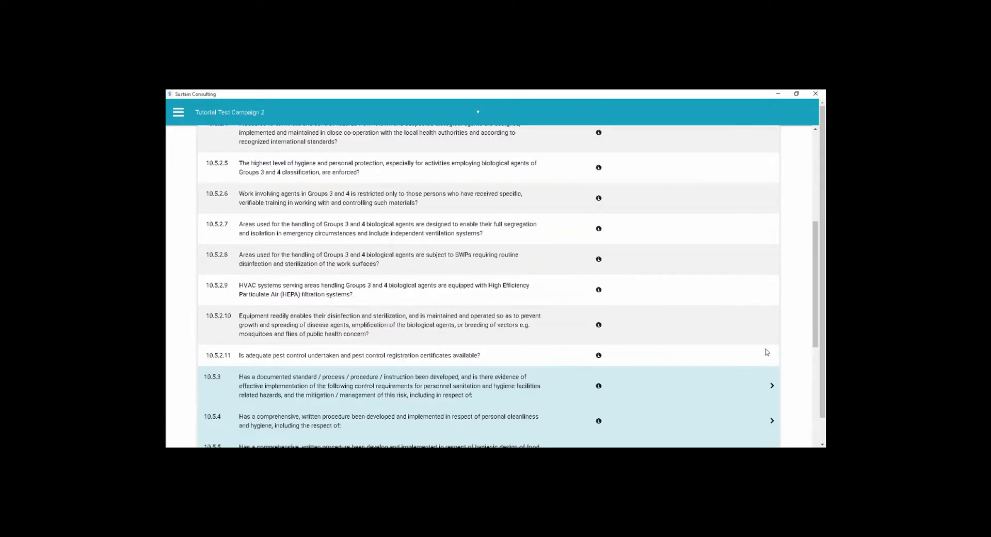
click(772, 387)
scroll(772, 388, down, 4)
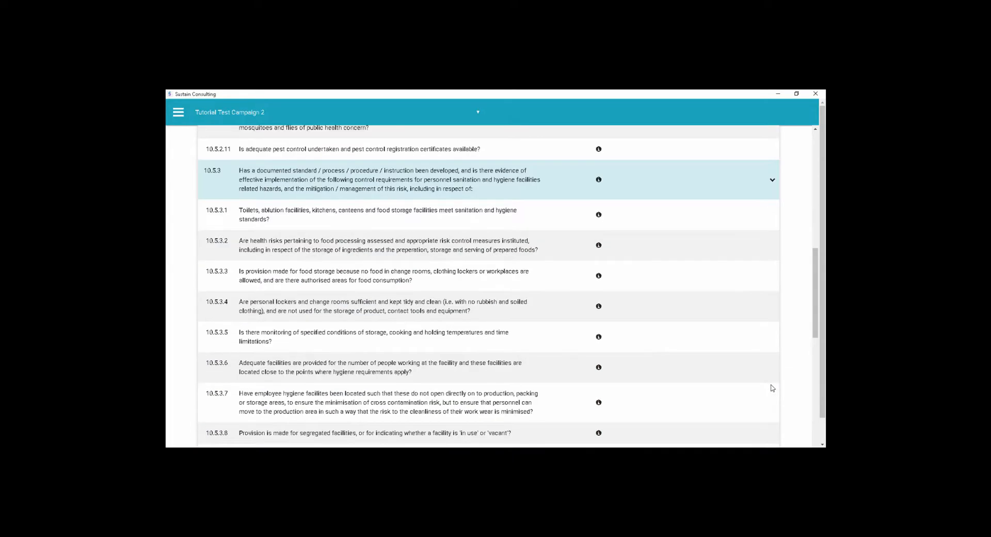
scroll(772, 387, up, 8)
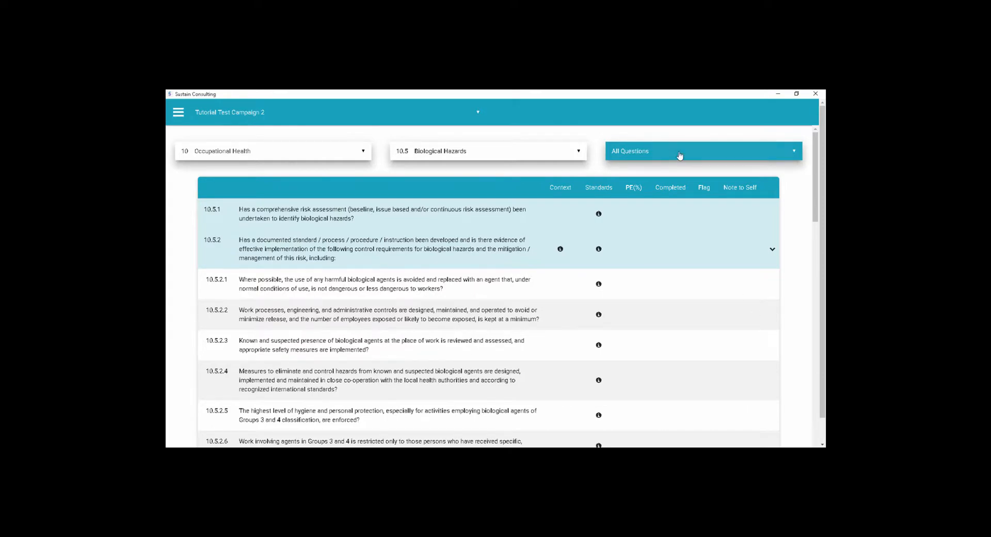
click(680, 154)
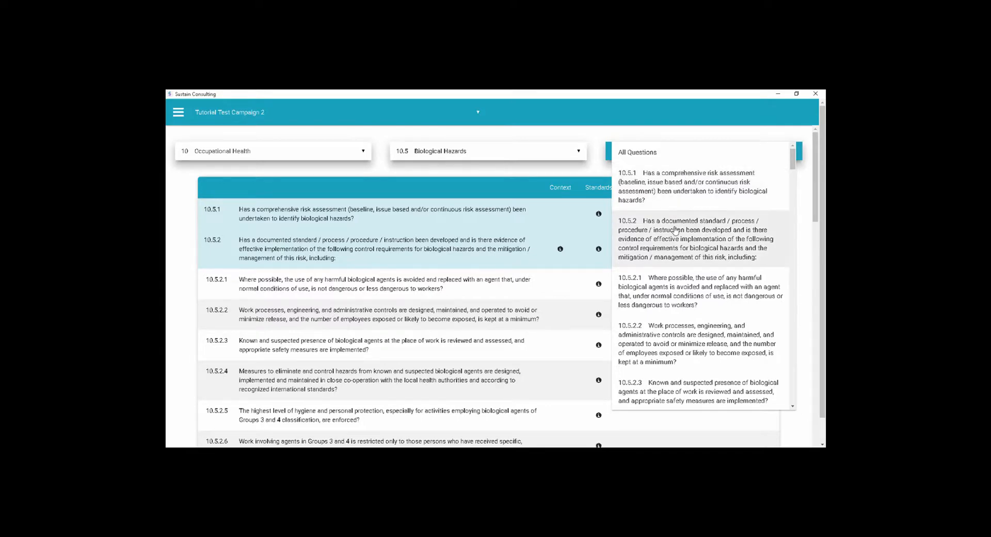
scroll(694, 342, down, 3)
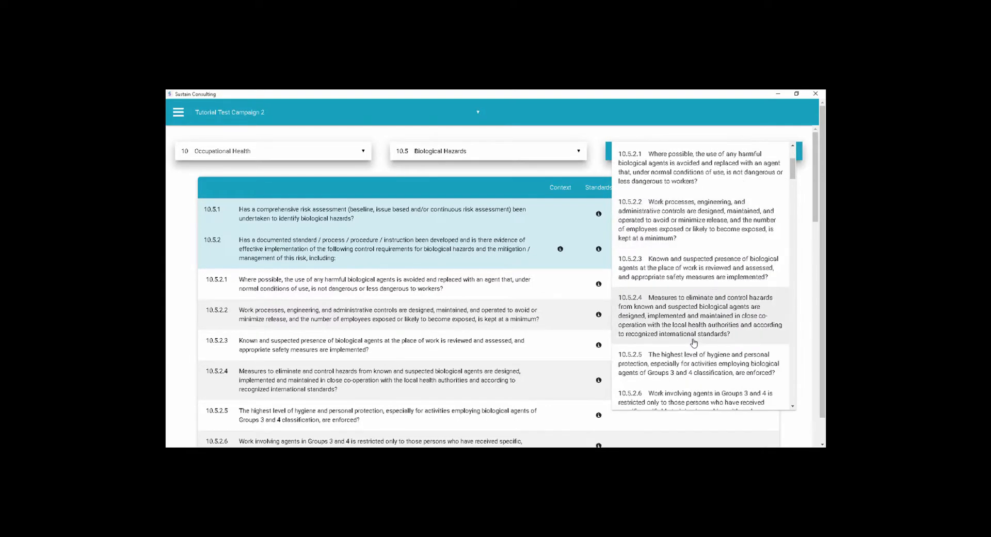
click(267, 283)
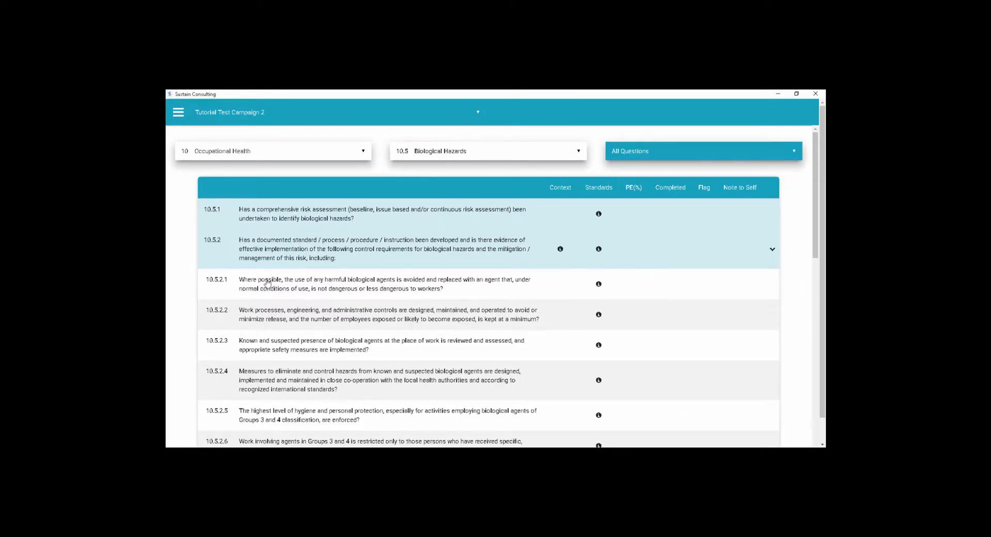
- Return to all elements, choose element 5 Occupational Safety and open its aspect 5.5 Hot Work
click(269, 156)
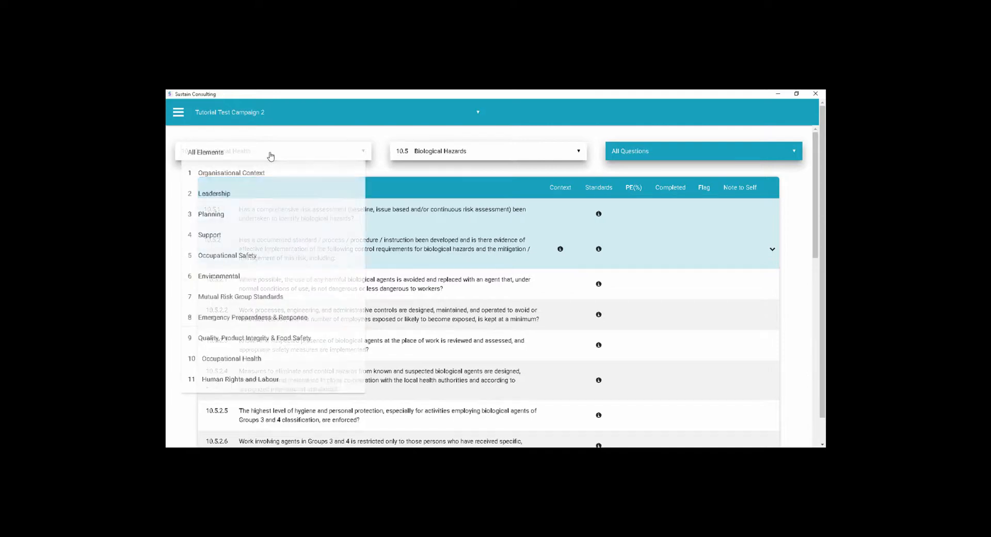
click(262, 153)
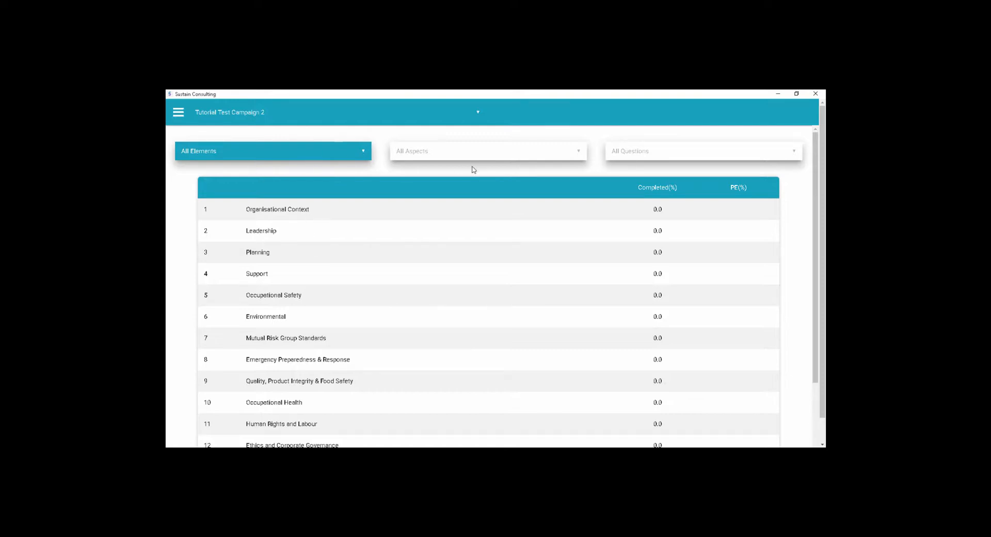
click(308, 158)
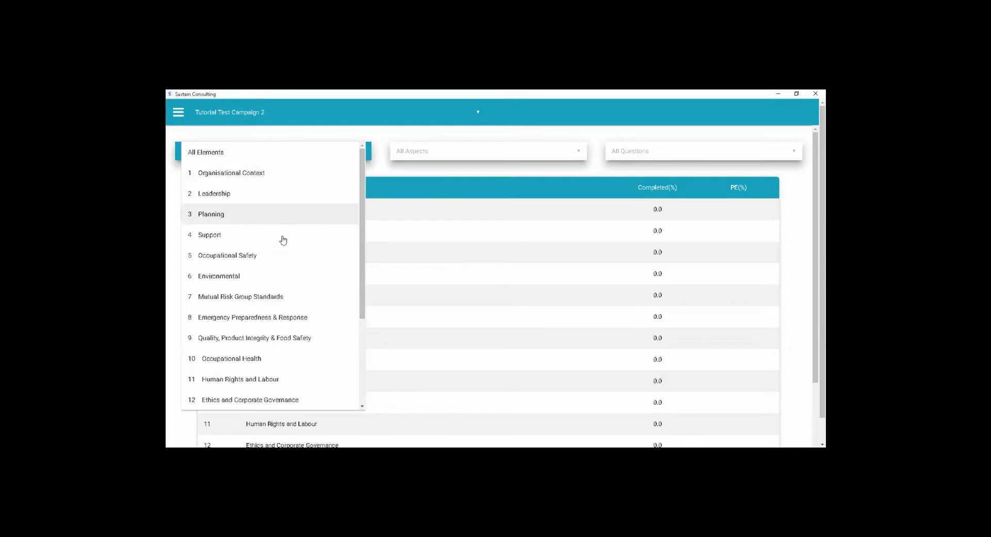
click(277, 256)
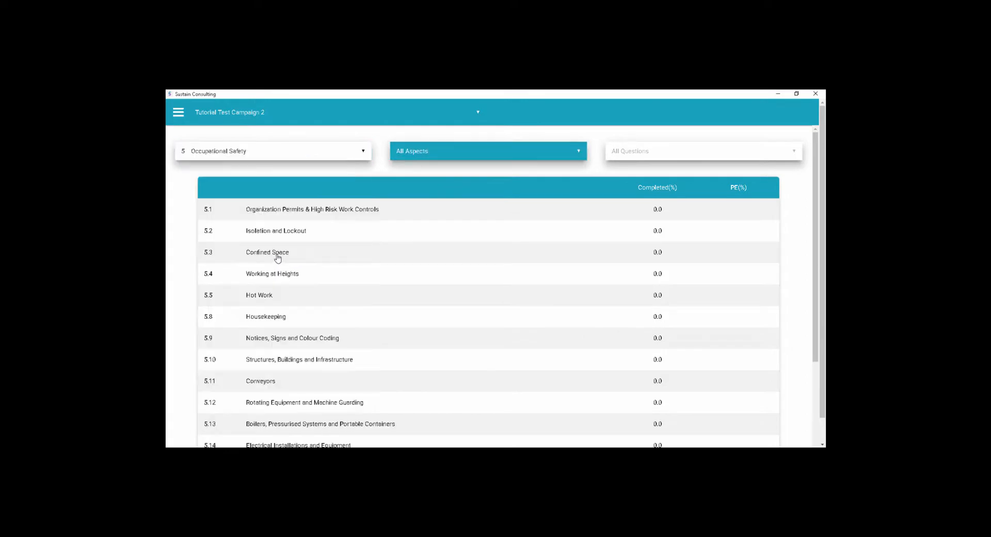
click(422, 155)
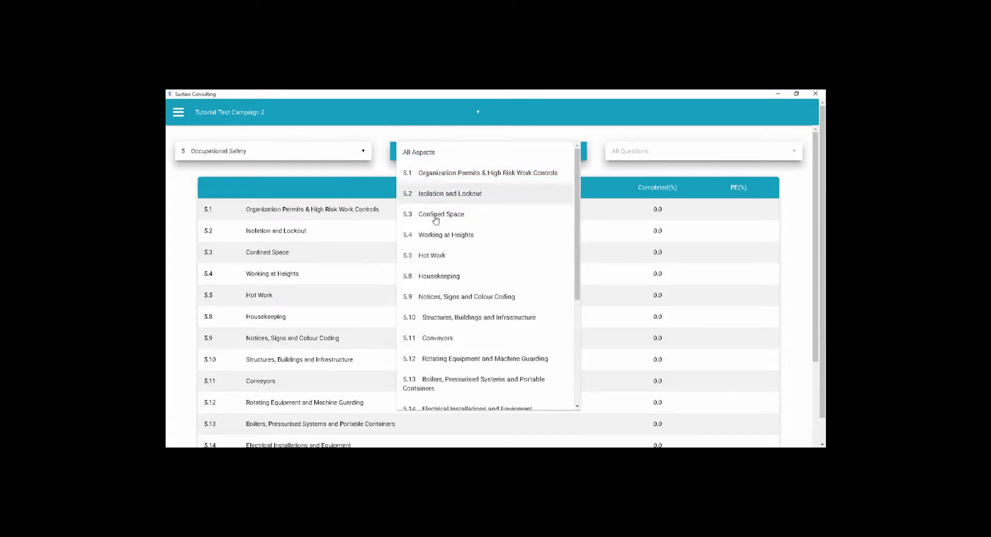
click(435, 255)
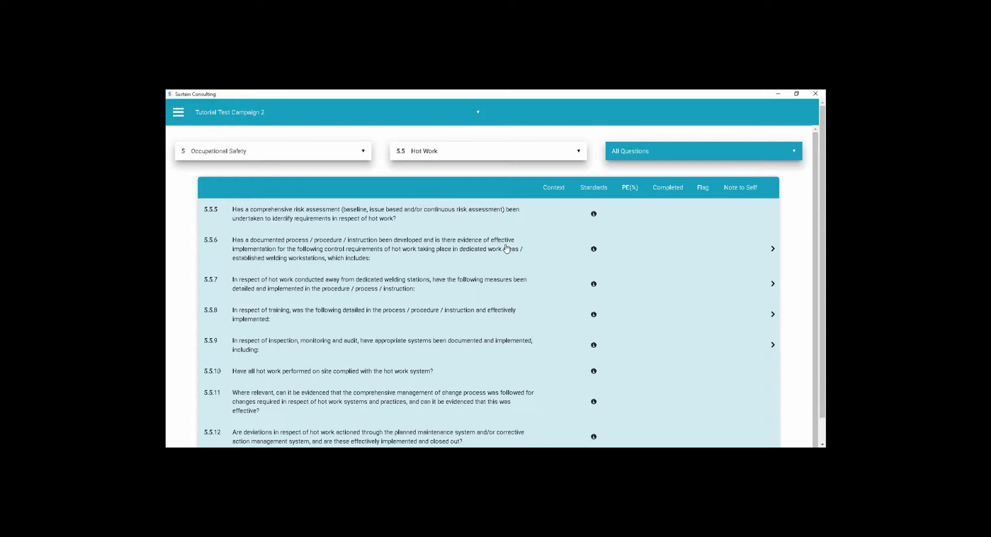
- Expand question 5.5.6 and look through its sub-questions on hot work in dedicated work areas
click(773, 250)
scroll(736, 306, down, 4)
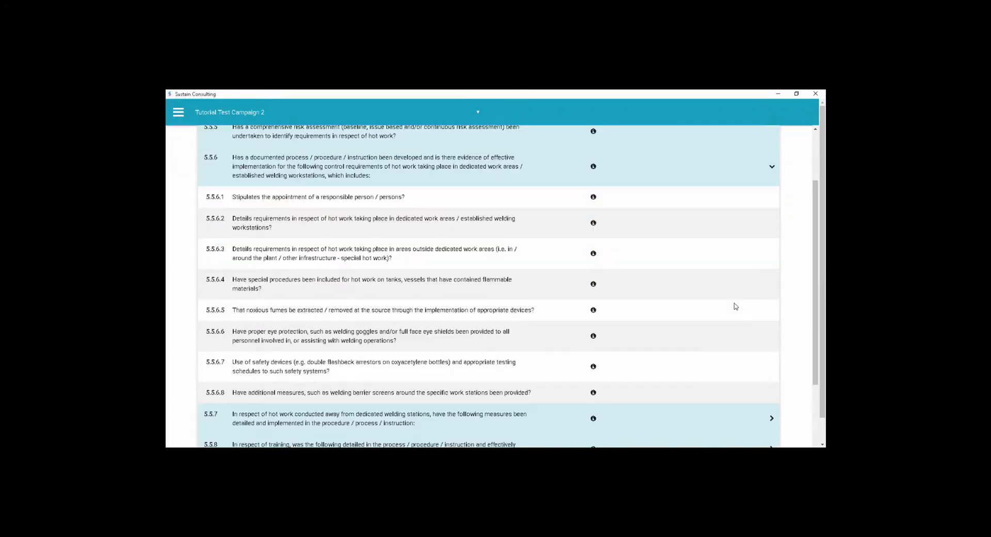
scroll(735, 306, up, 3)
scroll(736, 306, up, 2)
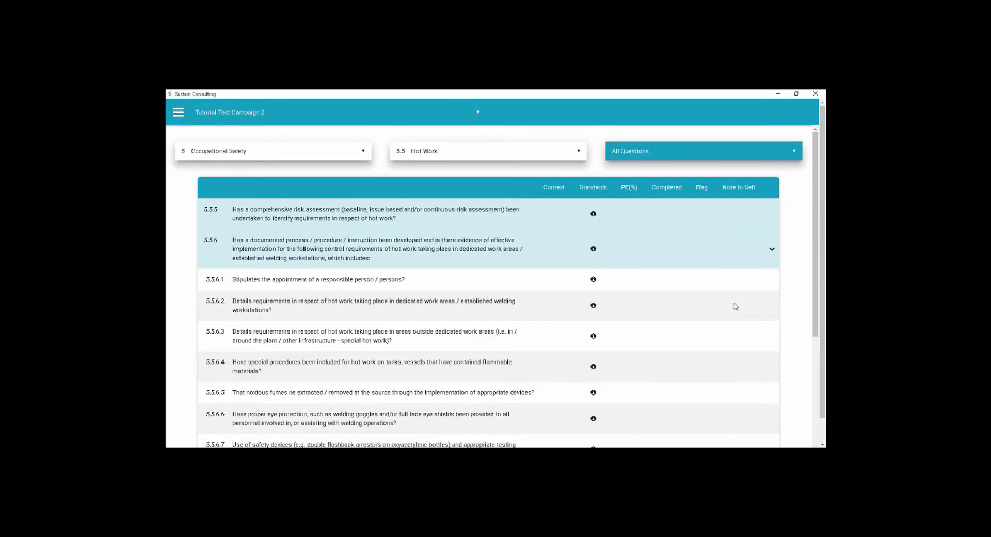
- Open question 5.5.5 on the hot work risk assessment, view its S&H entry and return to IMS
click(307, 213)
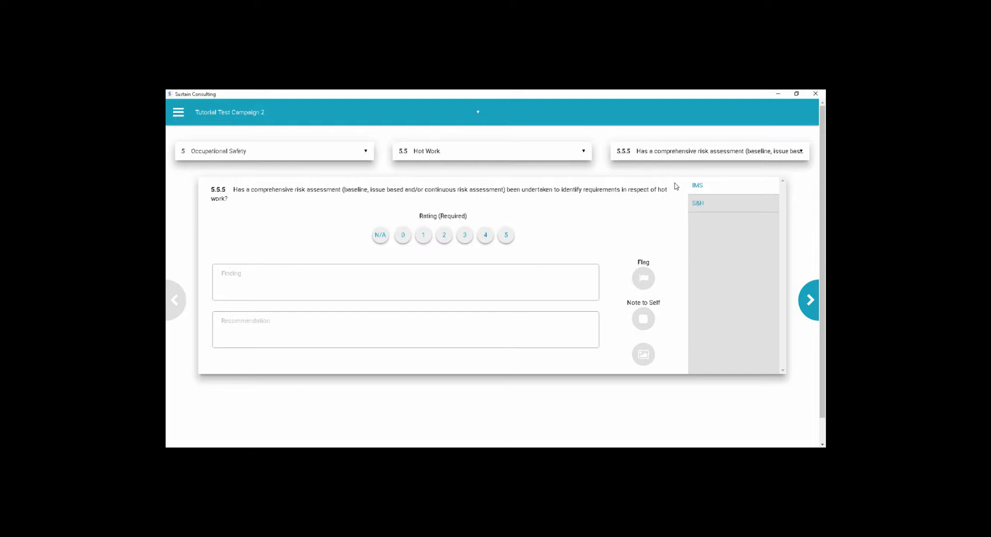
click(709, 203)
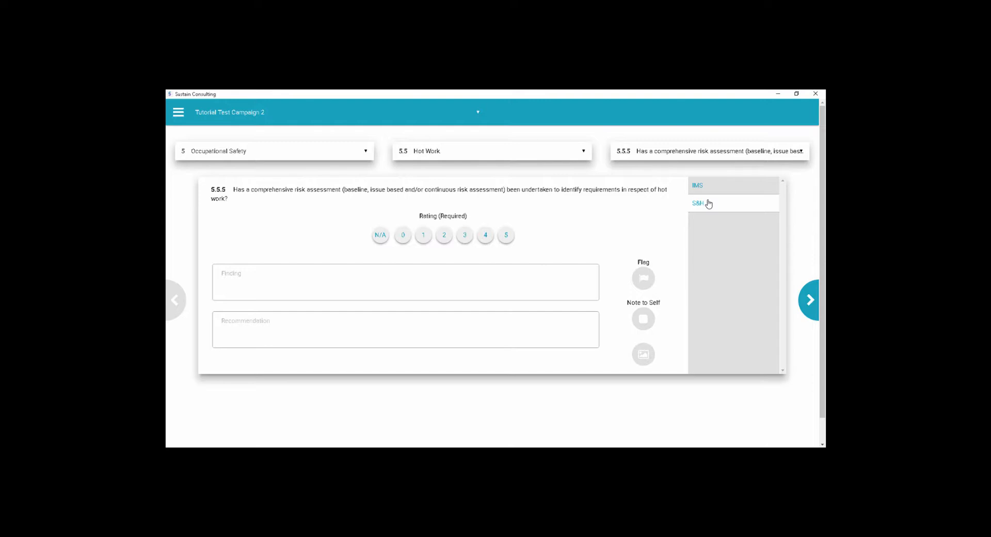
click(710, 185)
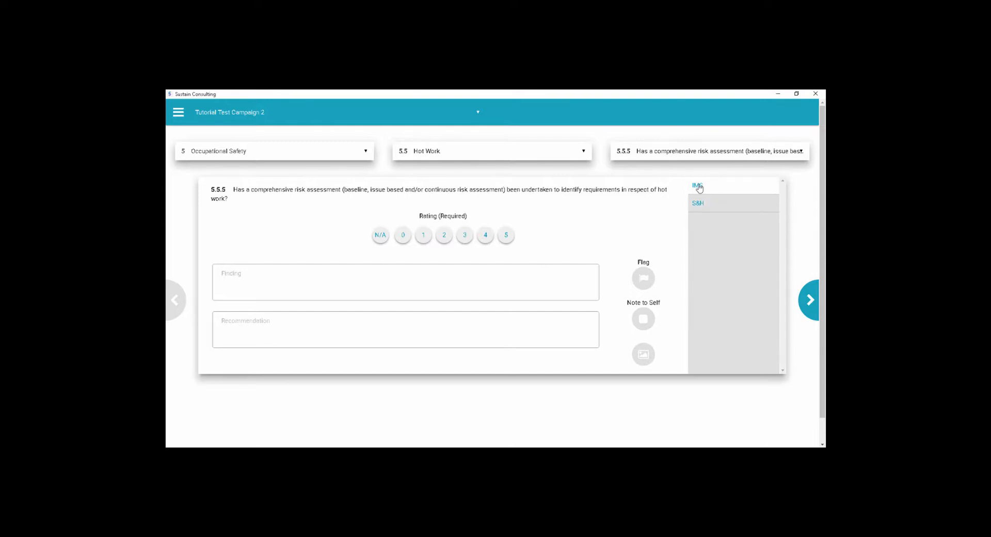
- Rate IMS 5 with the finding "A comprehensive and complete operational risk assessment is in place. The risk assessment was recently updated.", leaving Recommendation empty
click(507, 237)
click(490, 284)
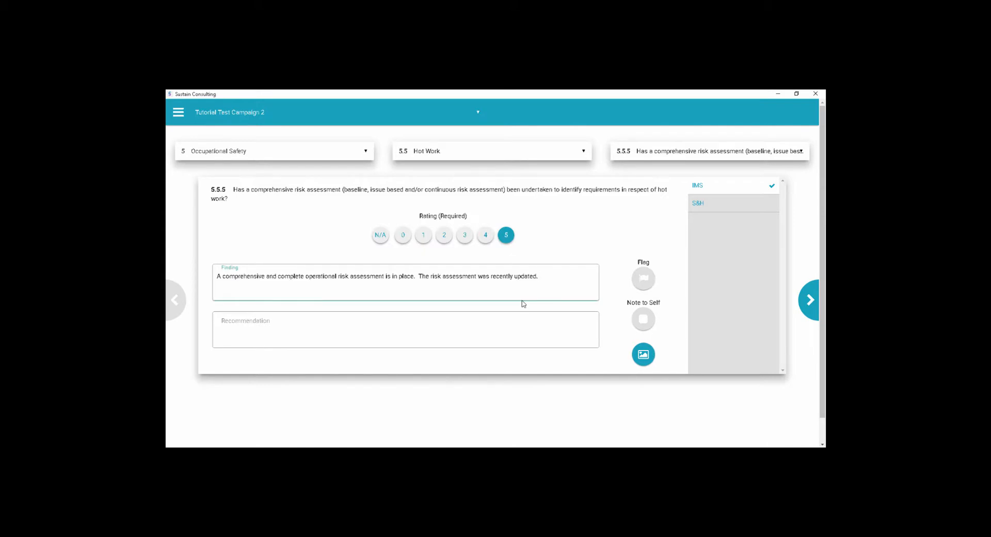
click(450, 332)
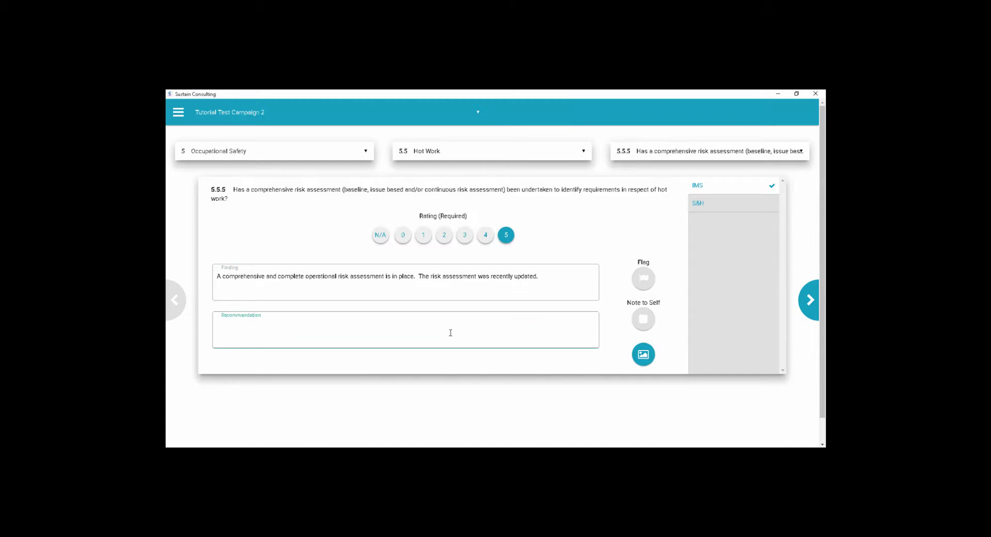
- Mark the IMS answer to question 5.5.5 with a green flag and a red note to self
click(645, 278)
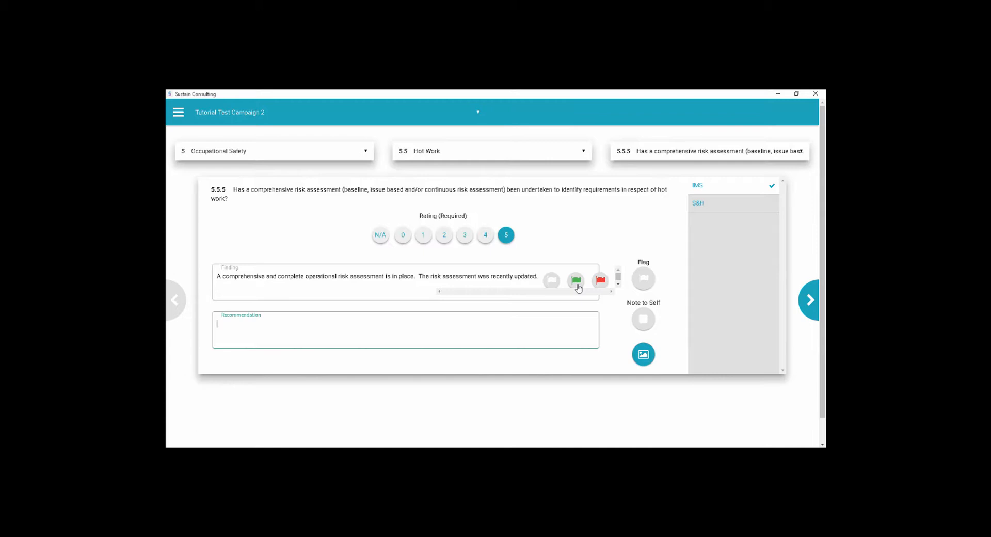
click(578, 284)
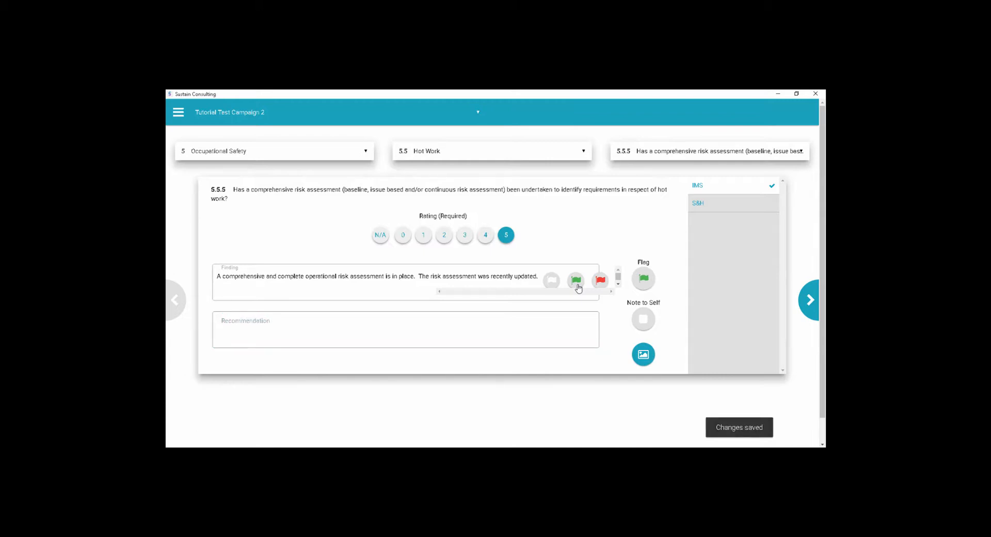
mouse_move(644, 324)
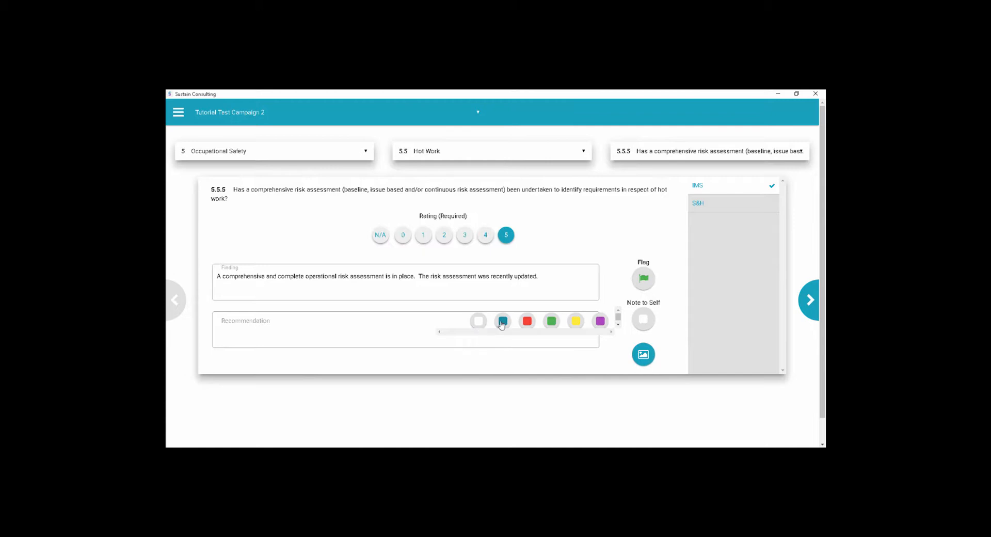
click(527, 322)
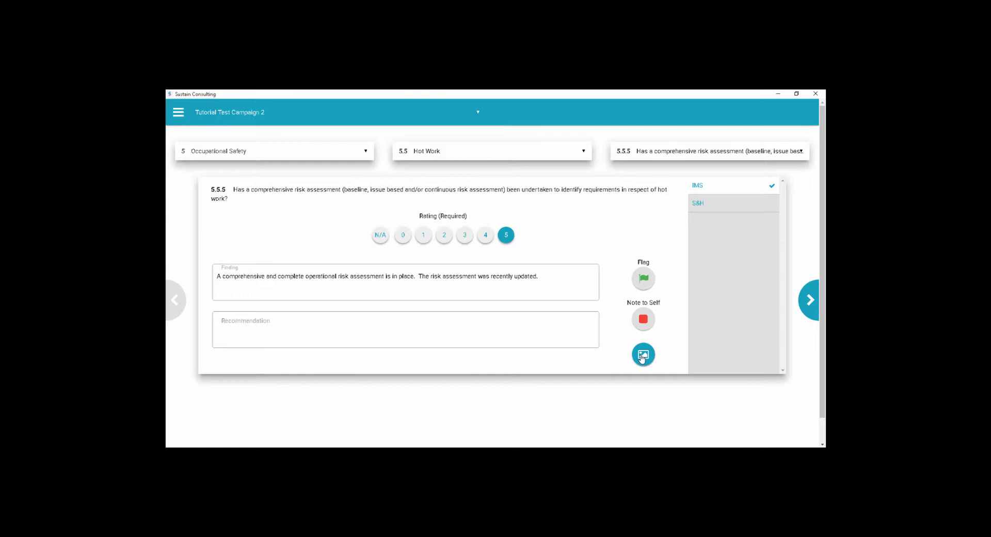
- Open the image upload for the IMS answer to question 5.5.5 and close it without adding an image
click(643, 356)
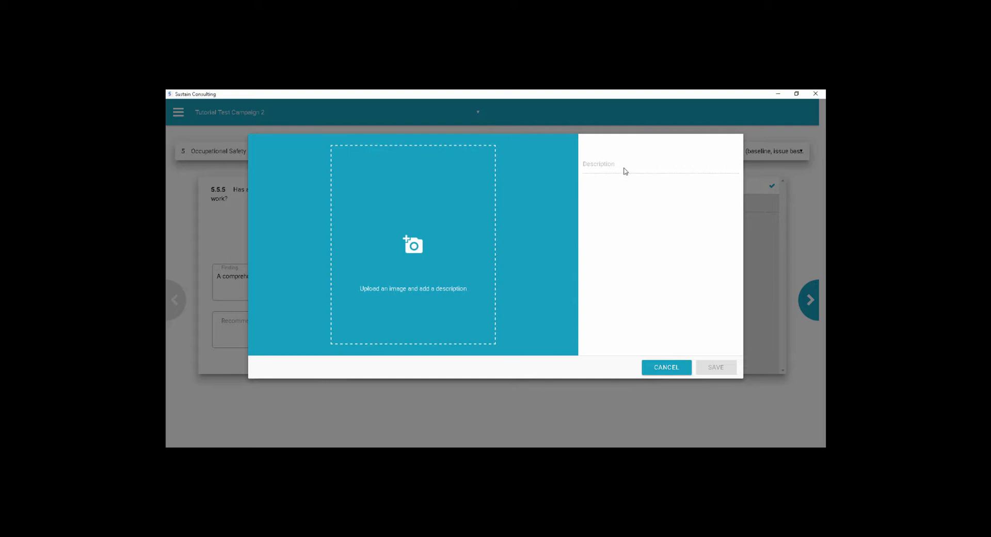
click(665, 368)
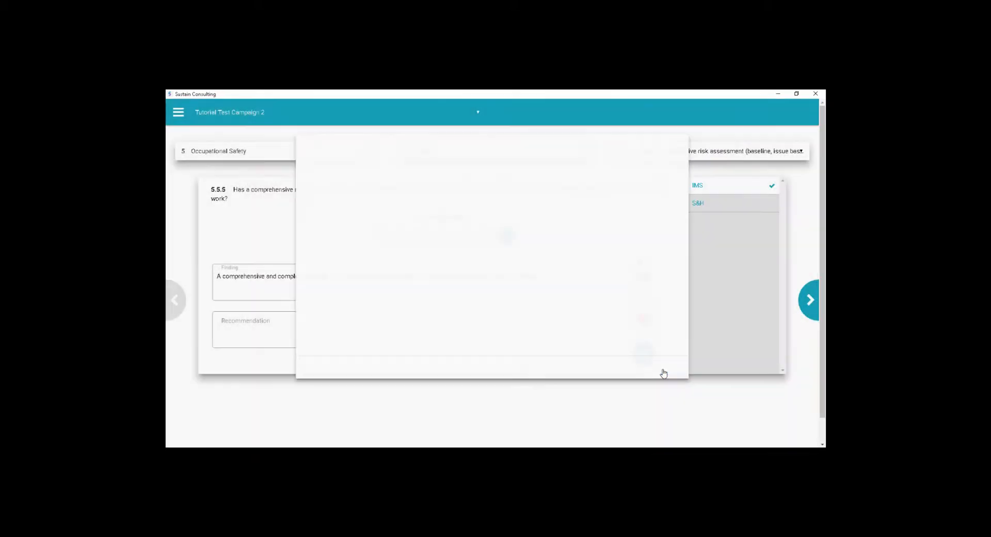
- Rate S&H 1 with the finding "None of the risk controls identified in the risk assessment had been implemented as yet." and a red flag
click(710, 204)
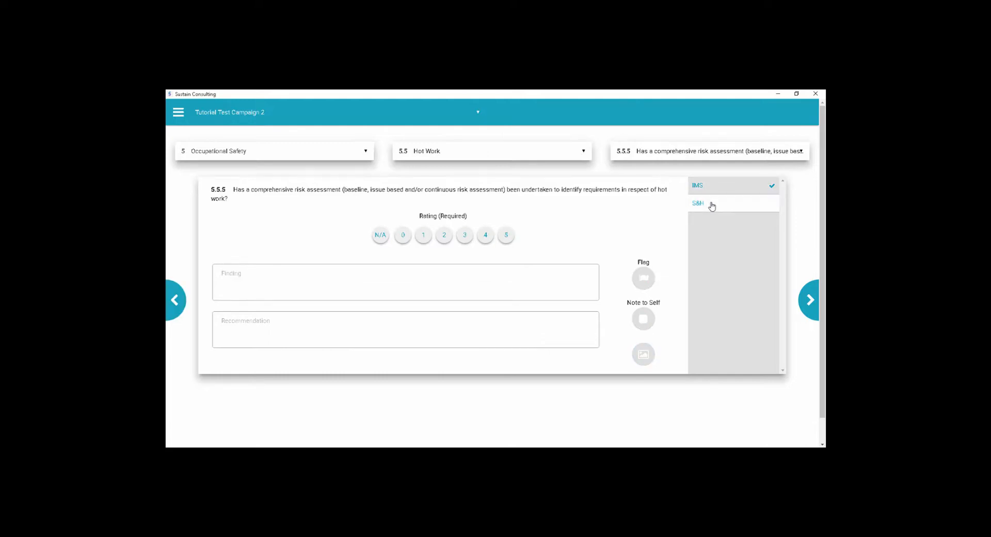
click(423, 235)
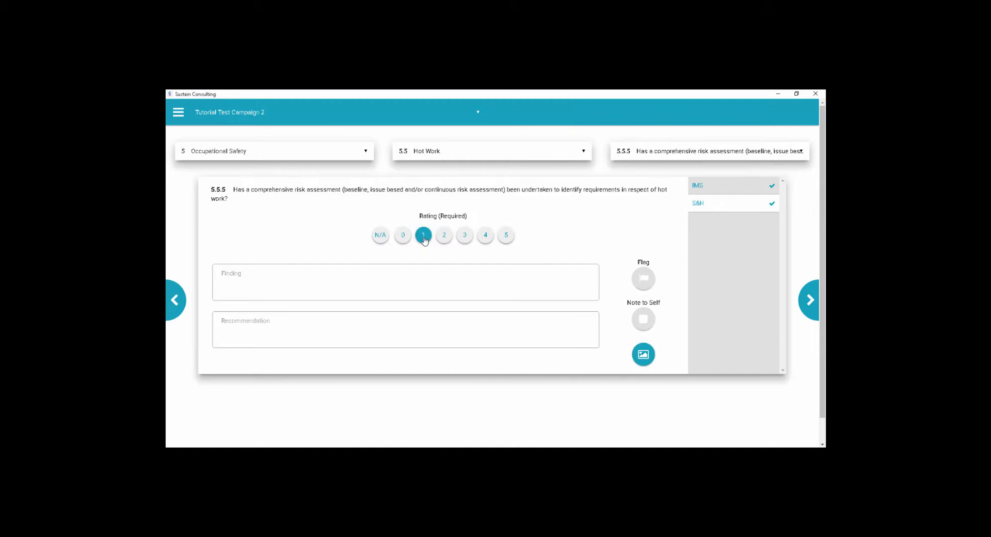
click(420, 277)
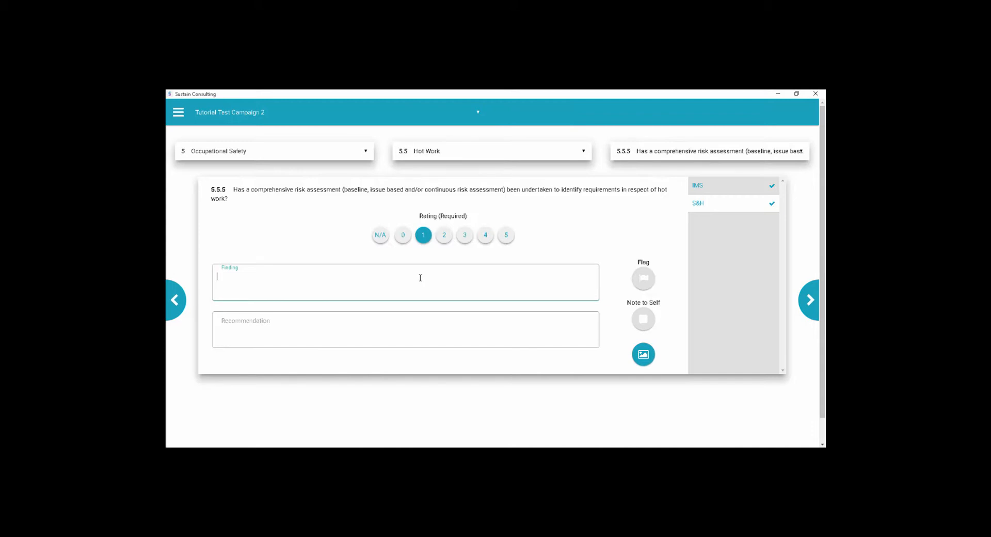
text(None of the risk controls identified in the risk assessment had been implemented as yet.)
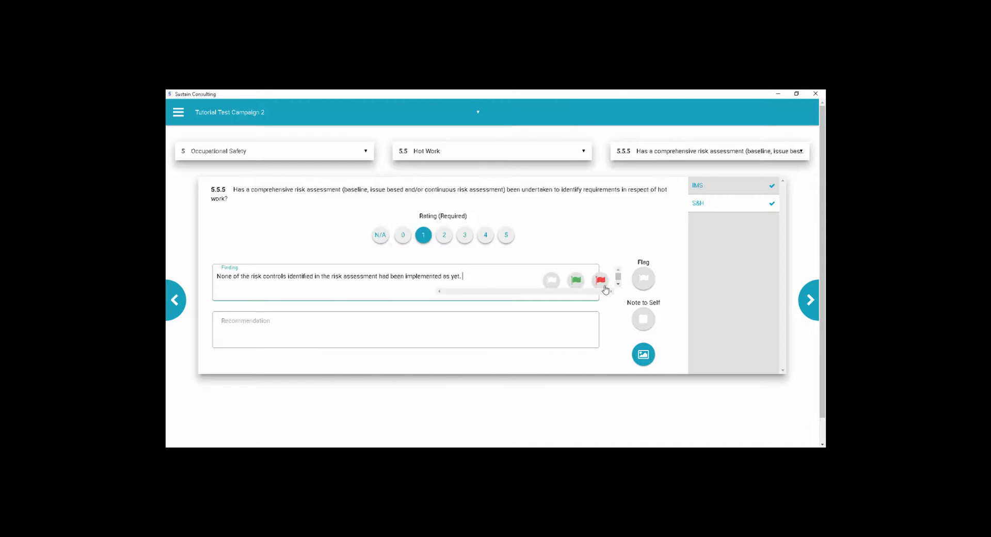
click(601, 284)
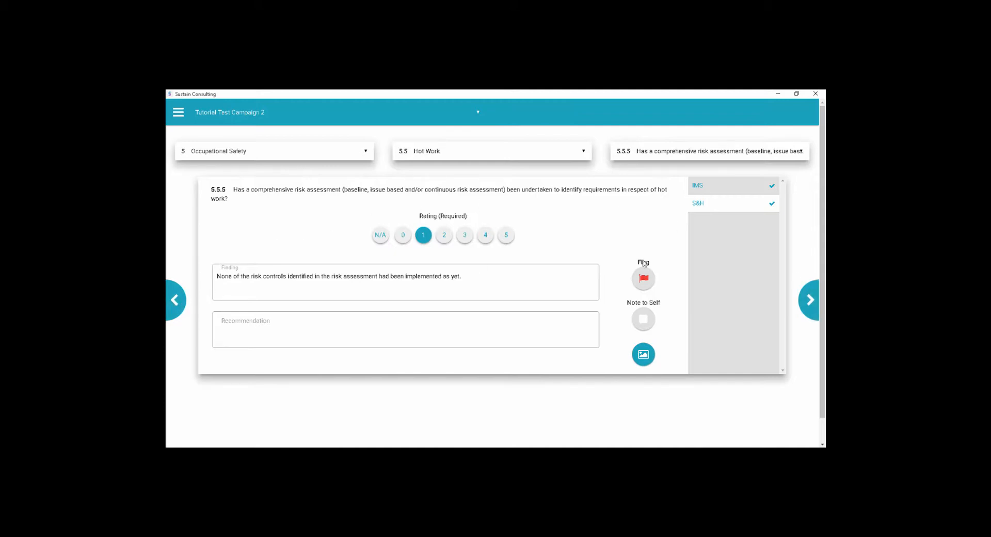
- For question 5.5.6 under IMS, enter the finding "sdfsdf" and the recommendation "sfsdf", leaving the flag and note unset
click(810, 303)
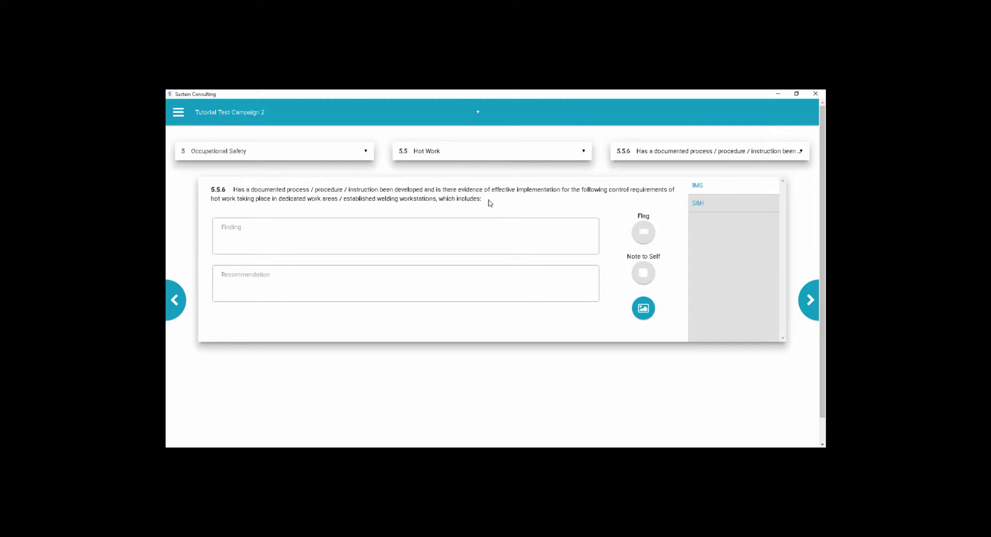
click(483, 225)
text(sdfsdf)
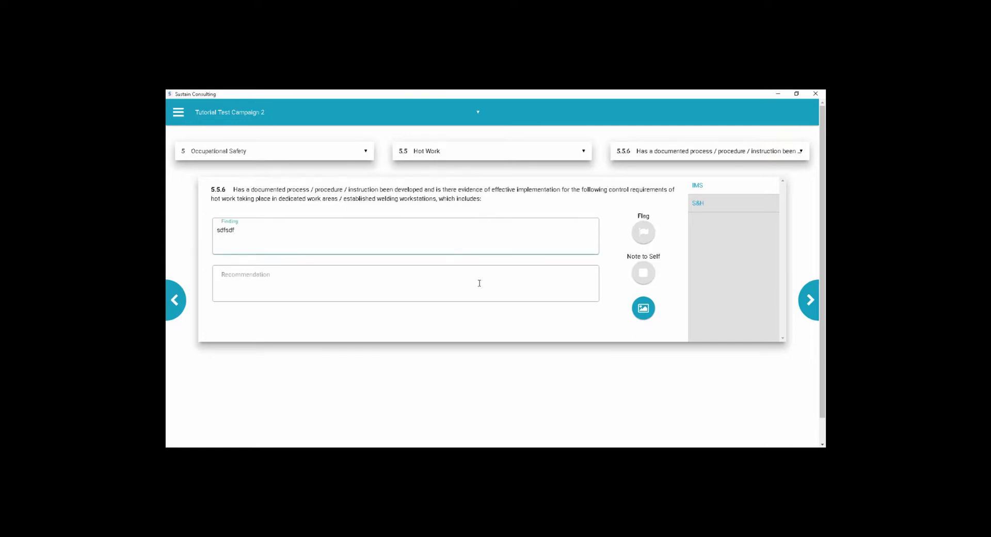
click(479, 283)
text(sfsdf)
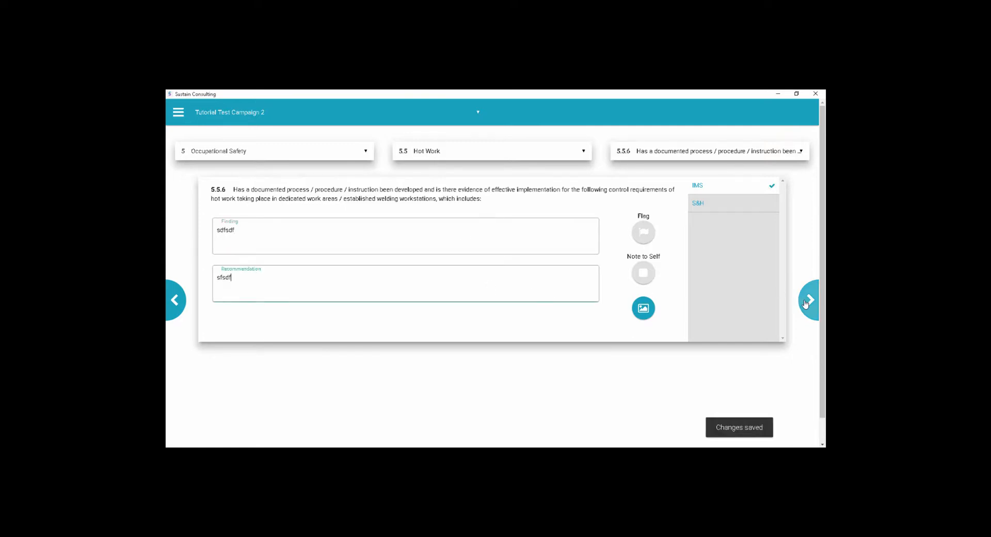
- Continue to sub-question 5.5.6.1 and look through the list of Hot Work questions
click(805, 301)
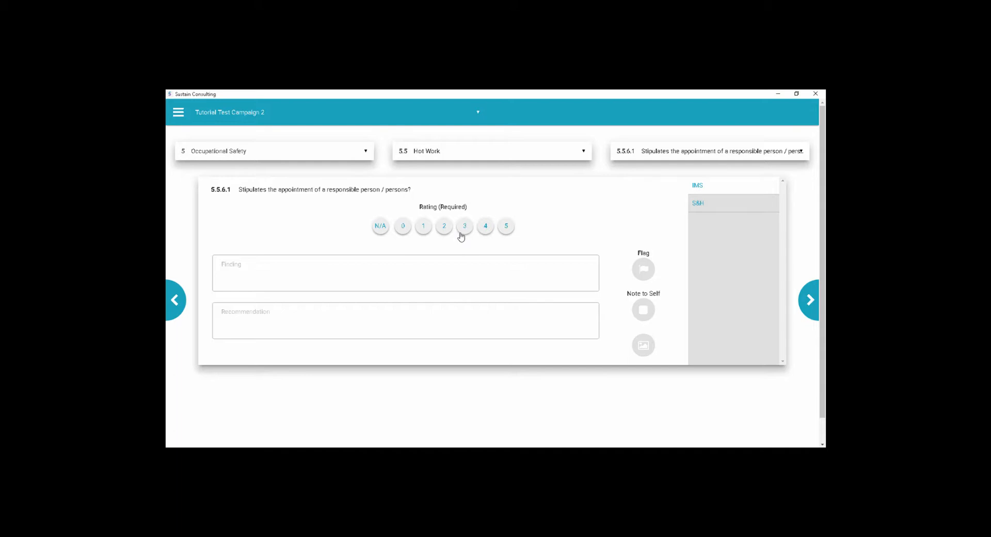
click(632, 157)
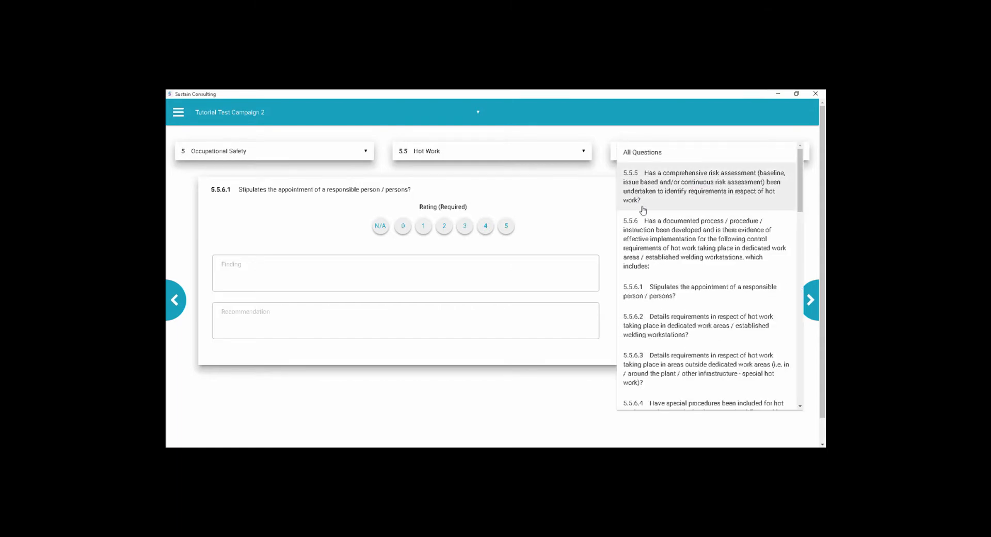
scroll(655, 320, down, 5)
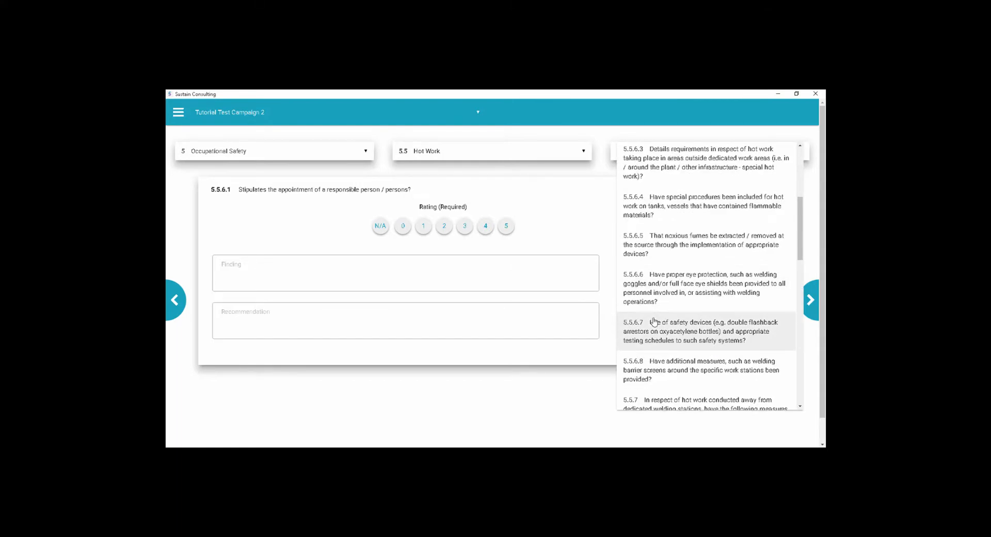
scroll(654, 320, down, 4)
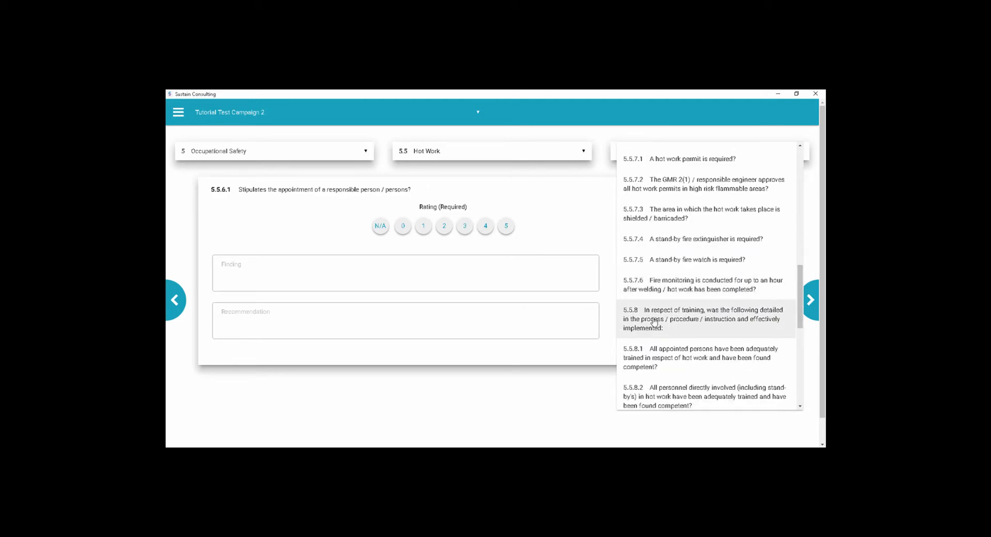
scroll(654, 321, up, 2)
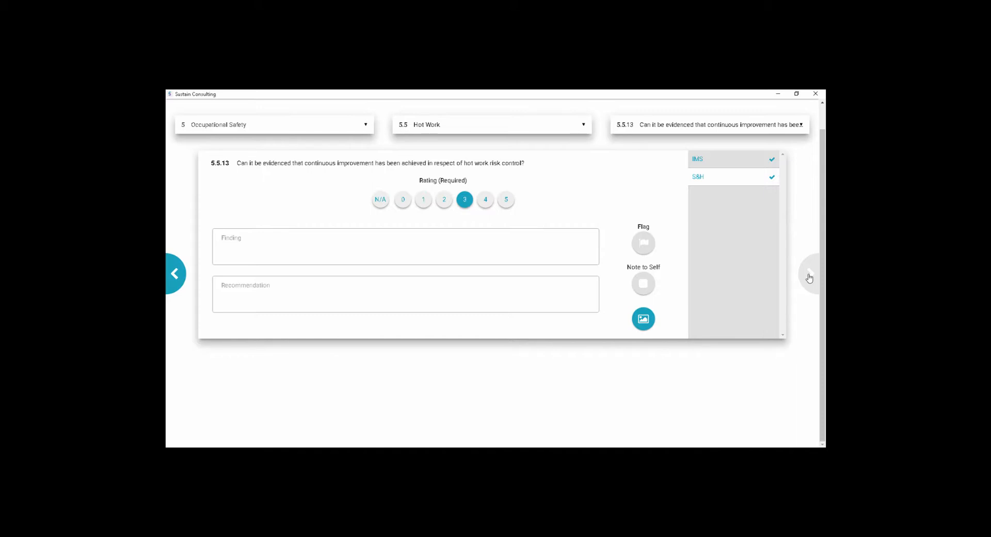
- Show all Hot Work questions and review their completion marks, PE percentages, flags and notes to self
click(686, 126)
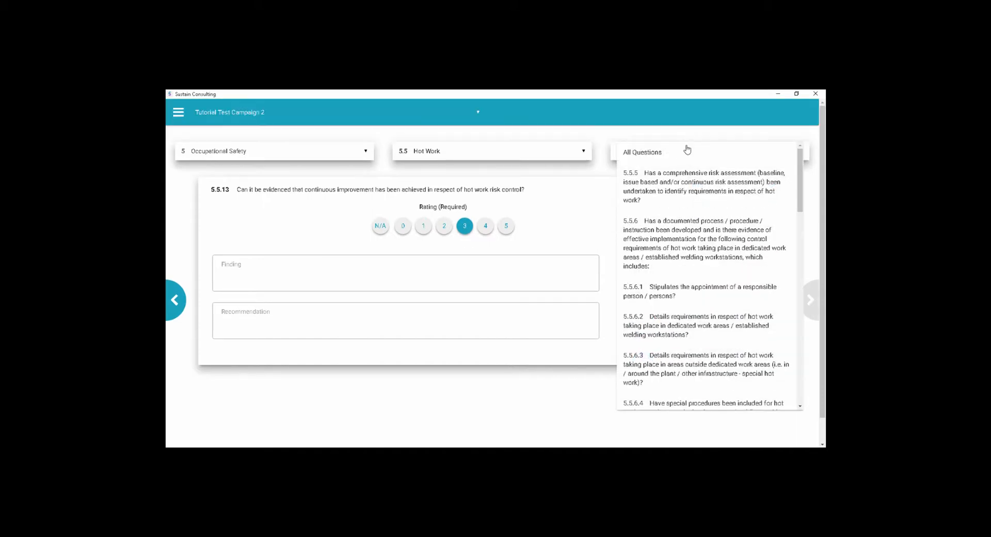
click(671, 157)
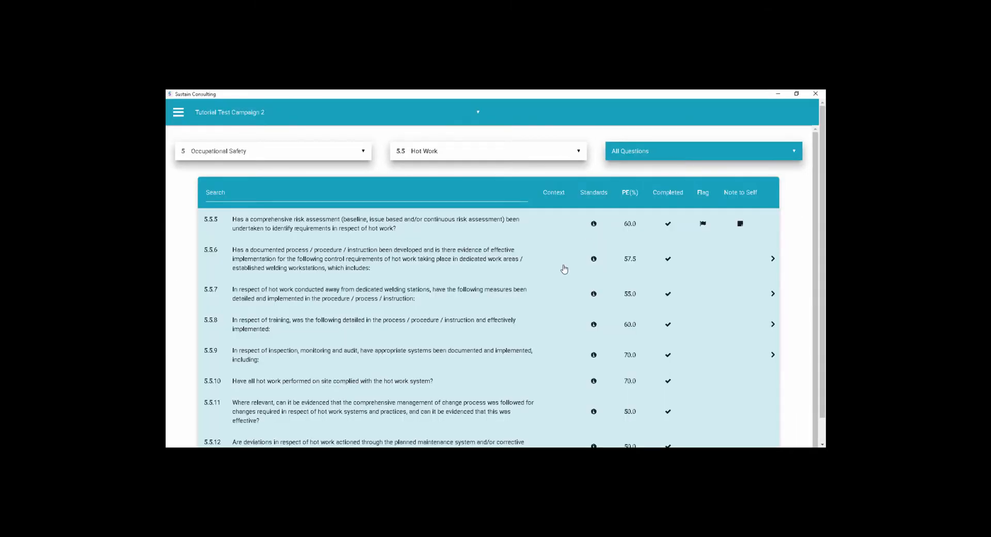
scroll(564, 268, down, 2)
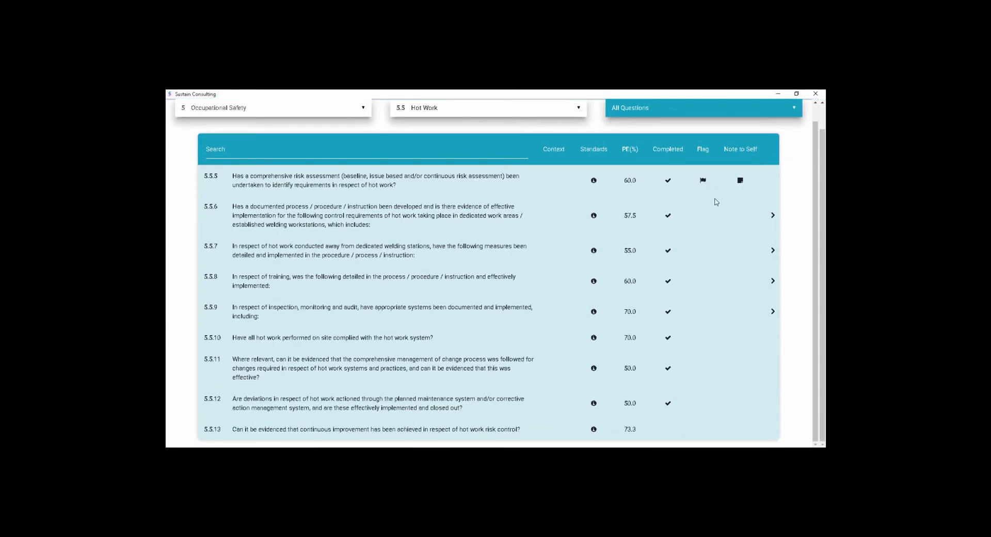
scroll(453, 334, up, 2)
- Switch from Hot Work to the overview of all aspects in Occupational Safety
click(444, 153)
scroll(445, 153, up, 3)
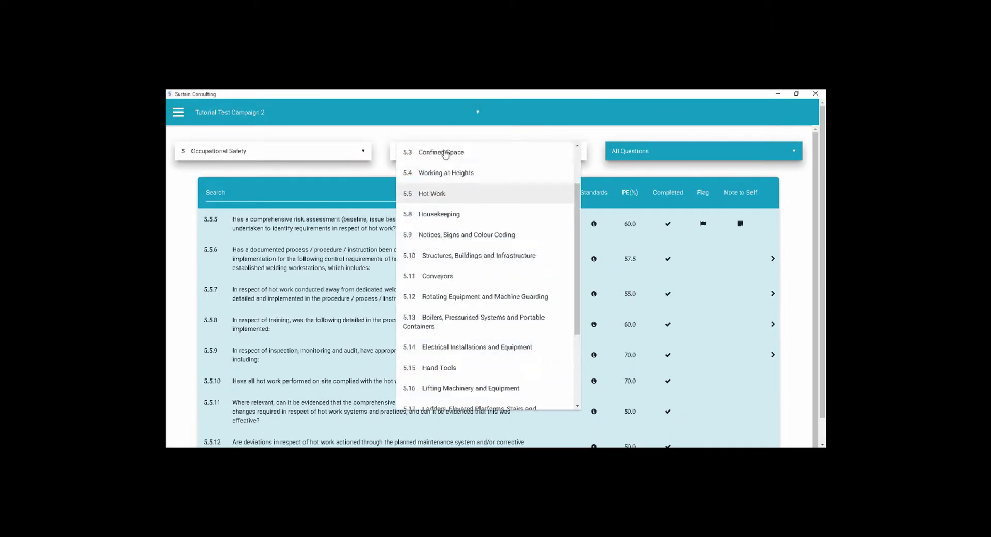
click(445, 152)
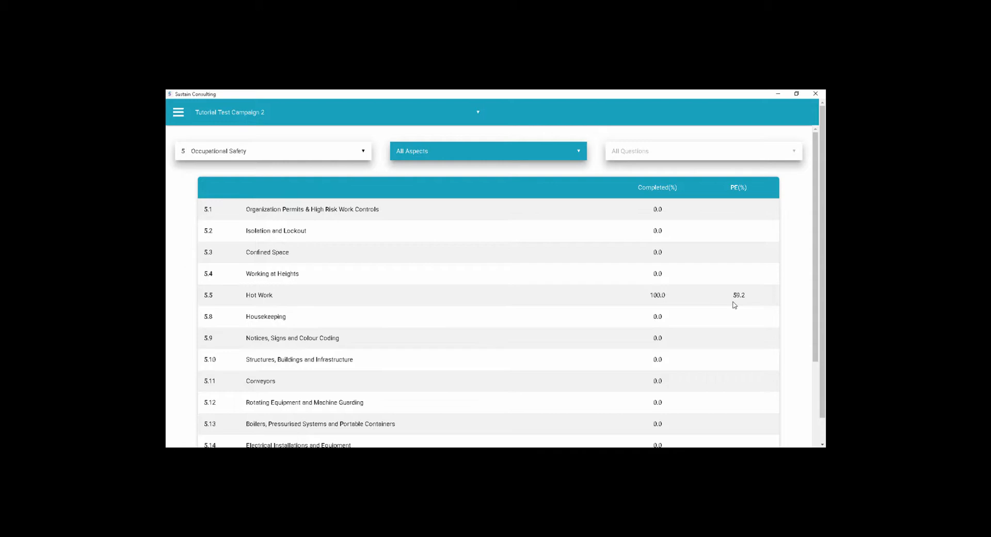
- Search the questions of aspect 5.3 Confined Space for "rescue" and return to the overview of all elements
click(278, 255)
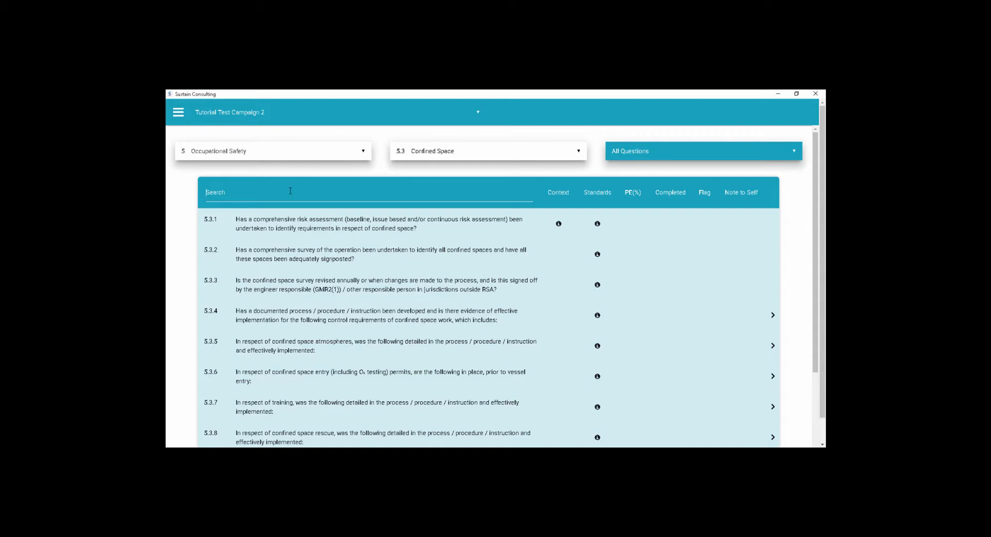
text(rescue)
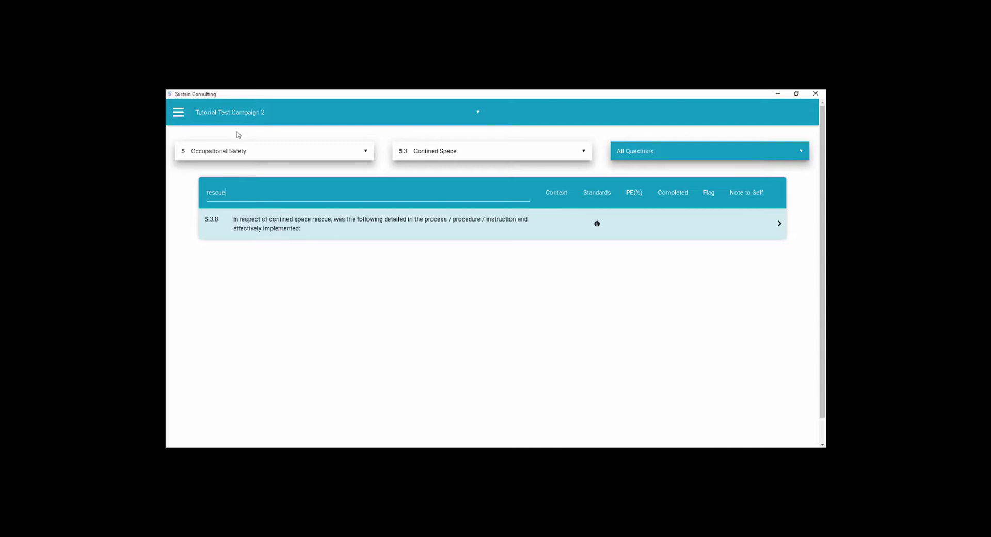
click(240, 155)
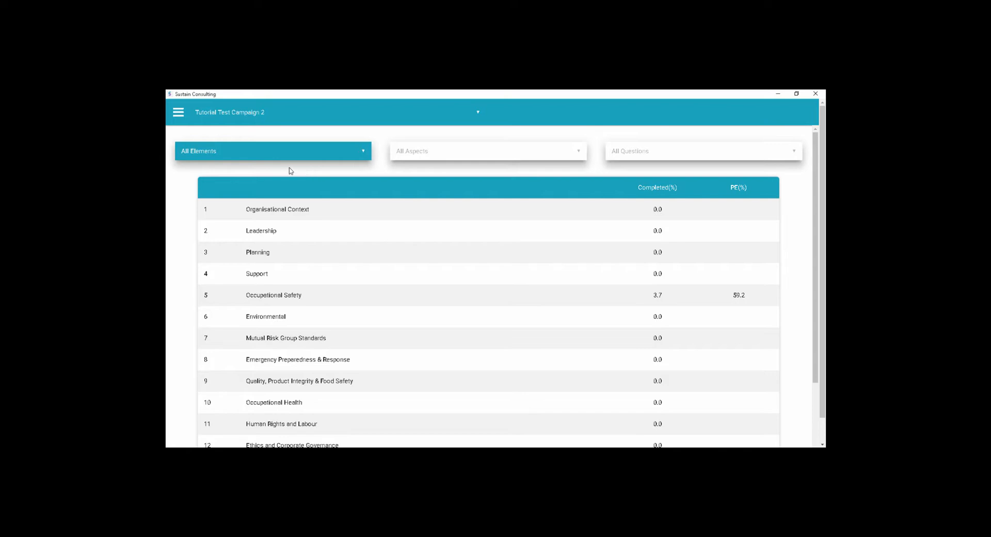
- Upload the findings of Tutorial Test Campaign 2 only and return to the audit without downloading the latest data
click(178, 114)
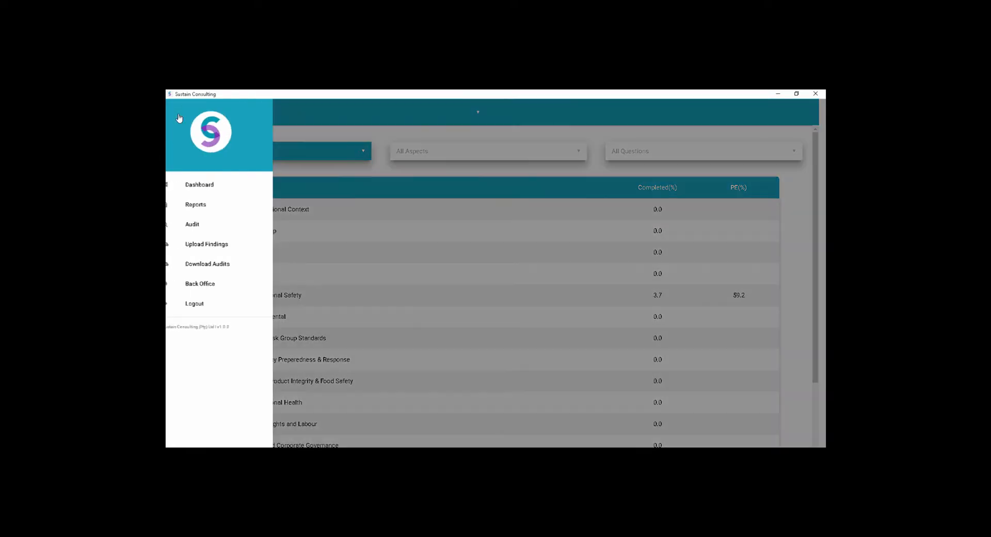
click(212, 244)
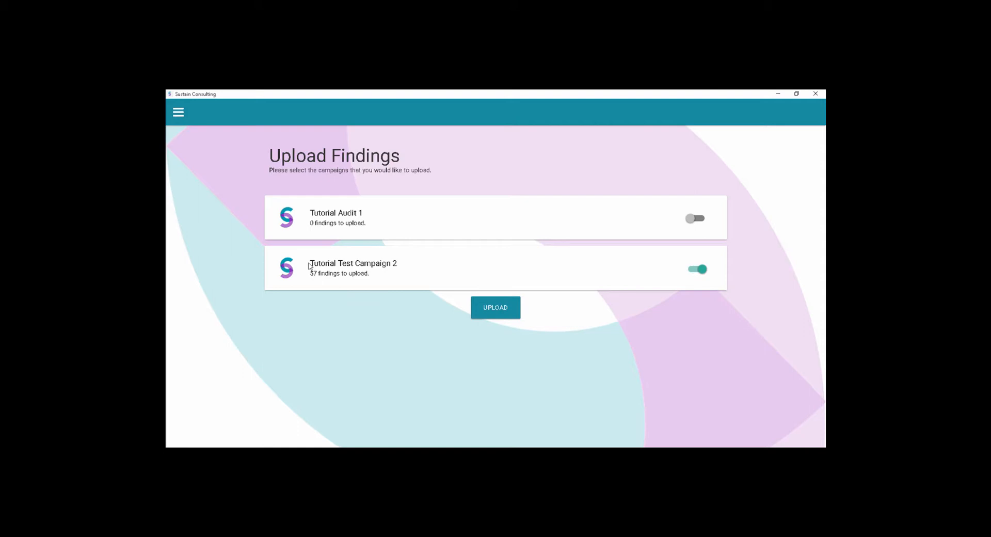
click(501, 309)
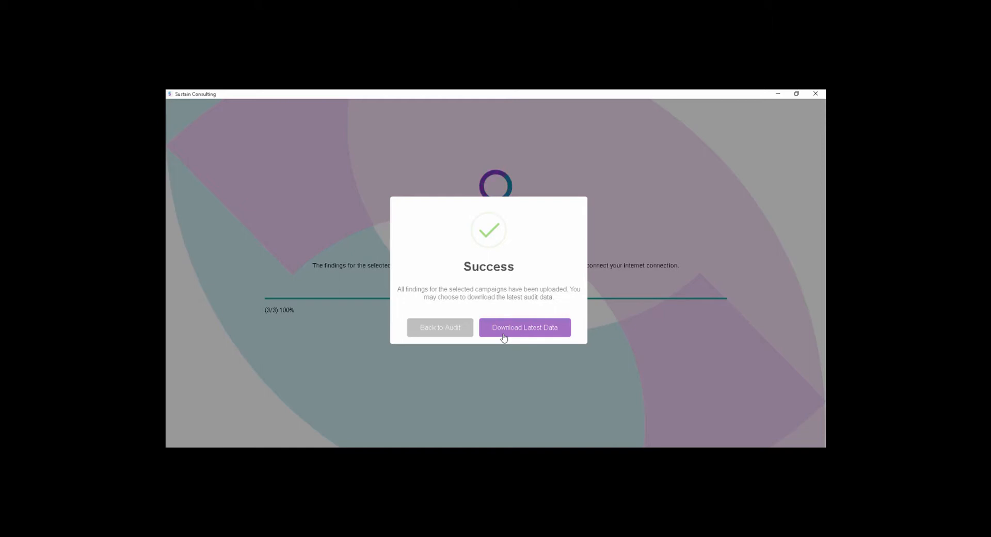
click(424, 333)
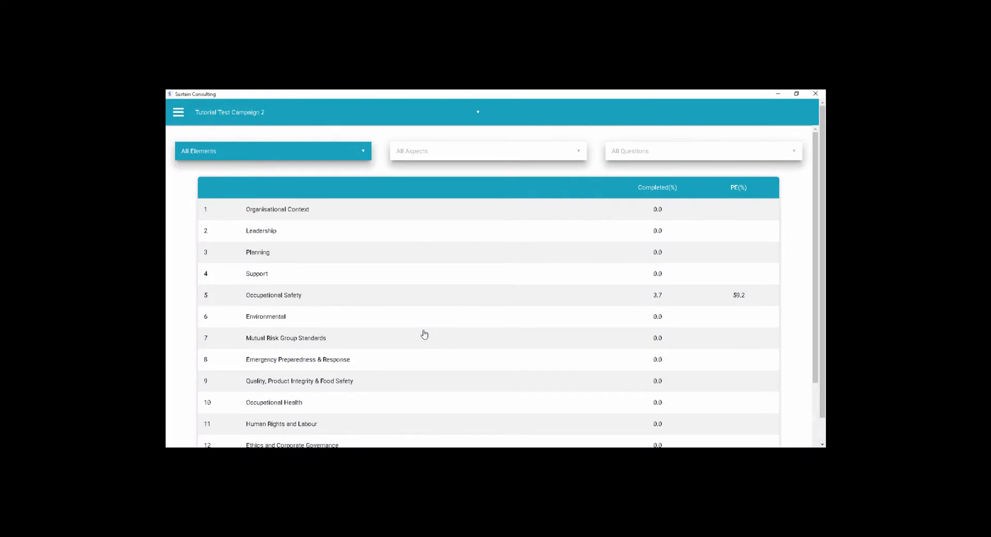
- View the available campaigns, then open the reports and select Tutorial Test Campaign 2 for the Campaign Findings & Recommendations Report
click(234, 113)
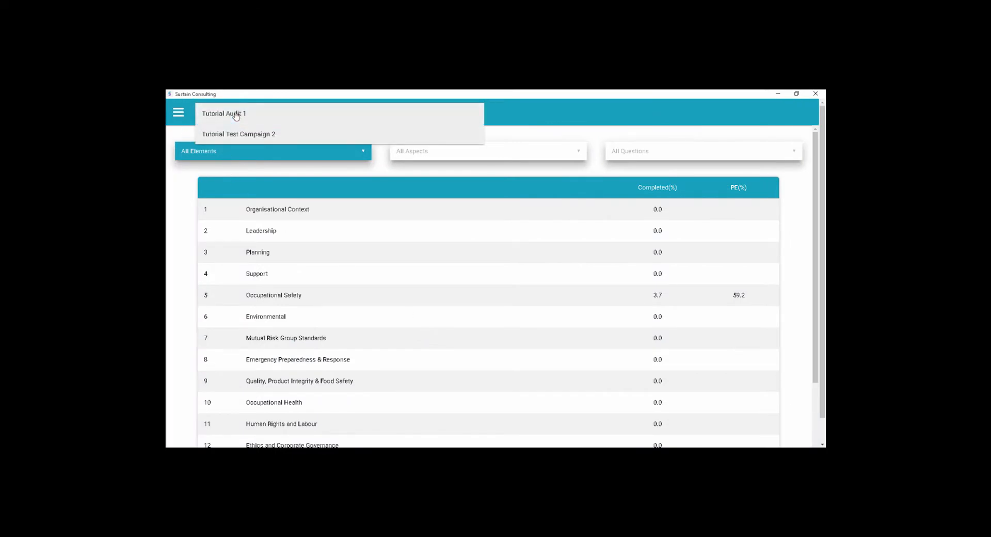
click(180, 120)
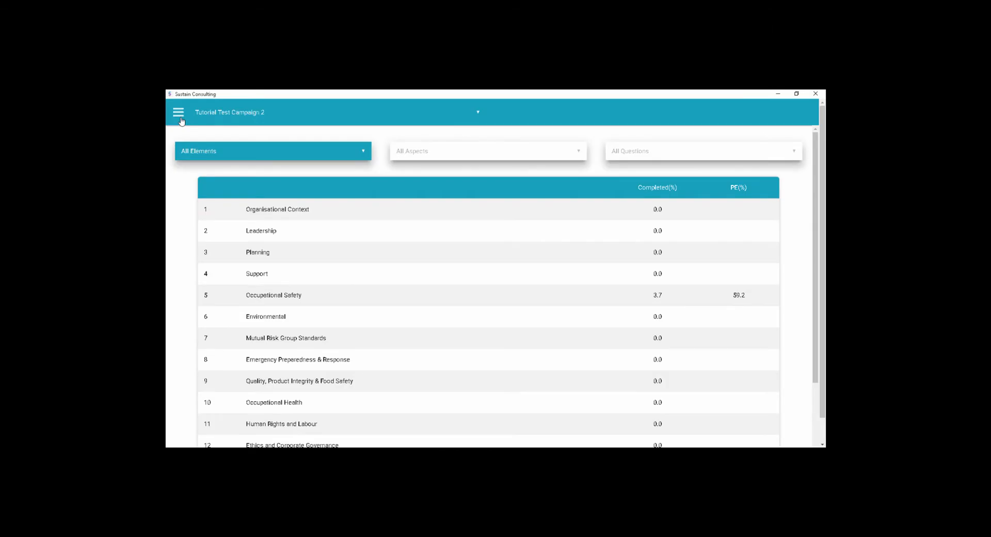
click(181, 121)
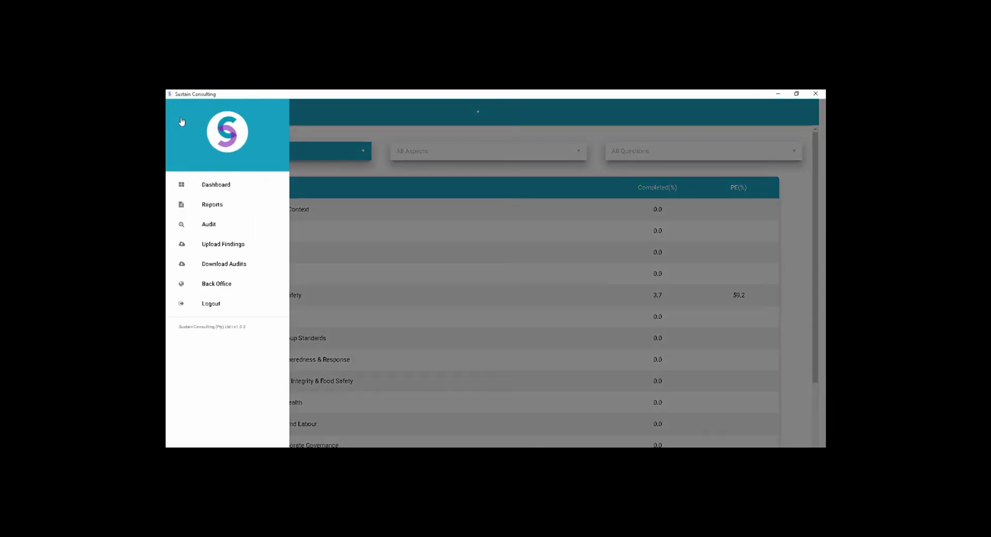
click(222, 208)
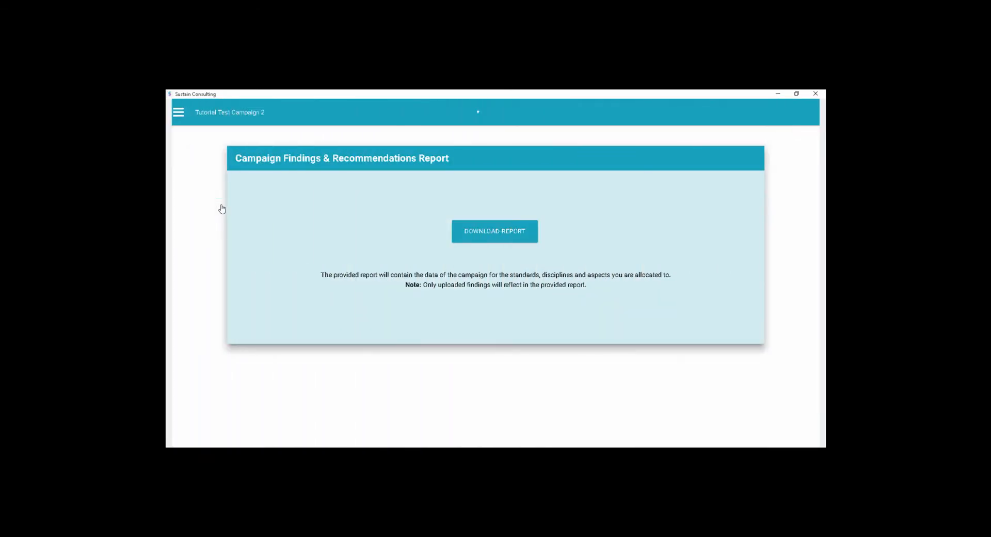
click(239, 113)
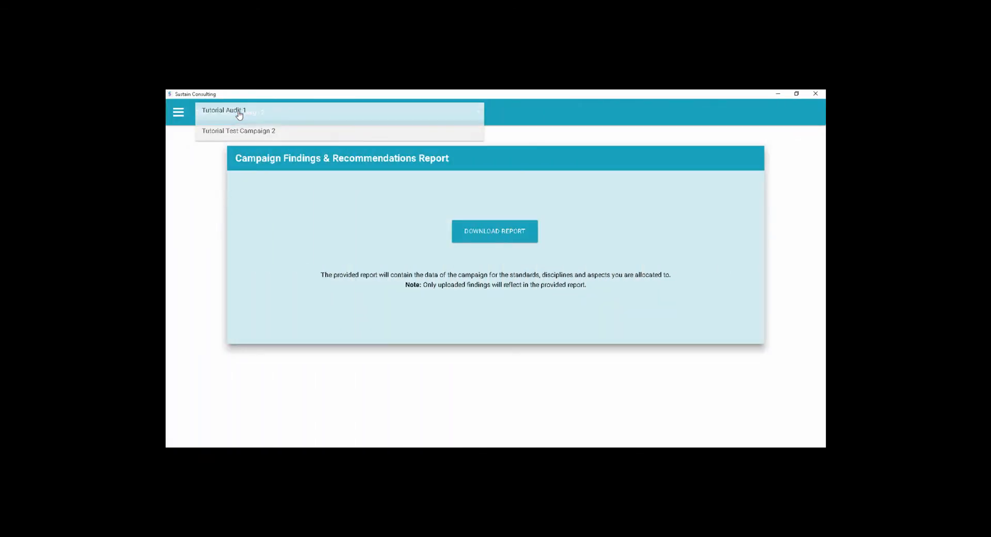
click(250, 137)
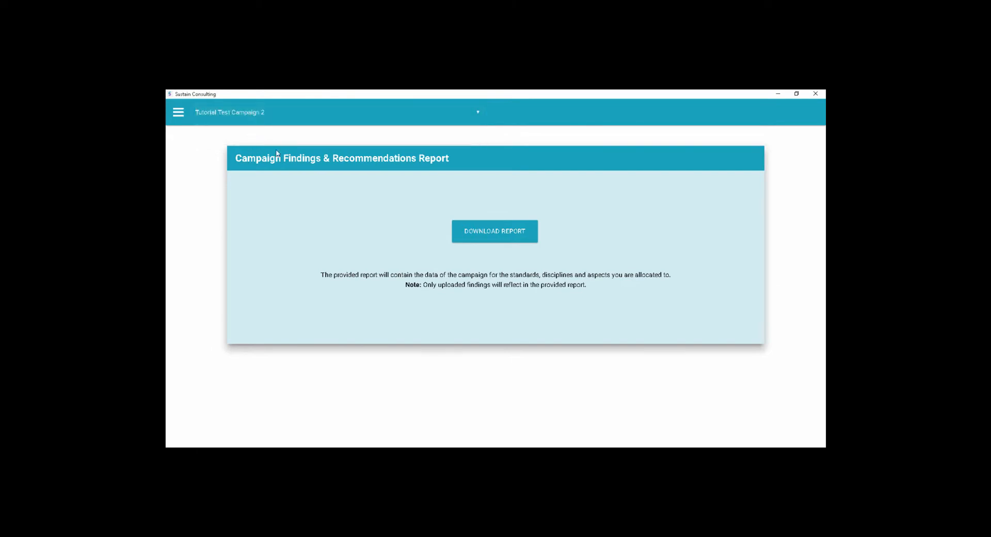
- Download the Campaign Findings & Recommendations Report and save it to the Desktop as "Tutorial Test Campaign 2.pdf"
click(464, 233)
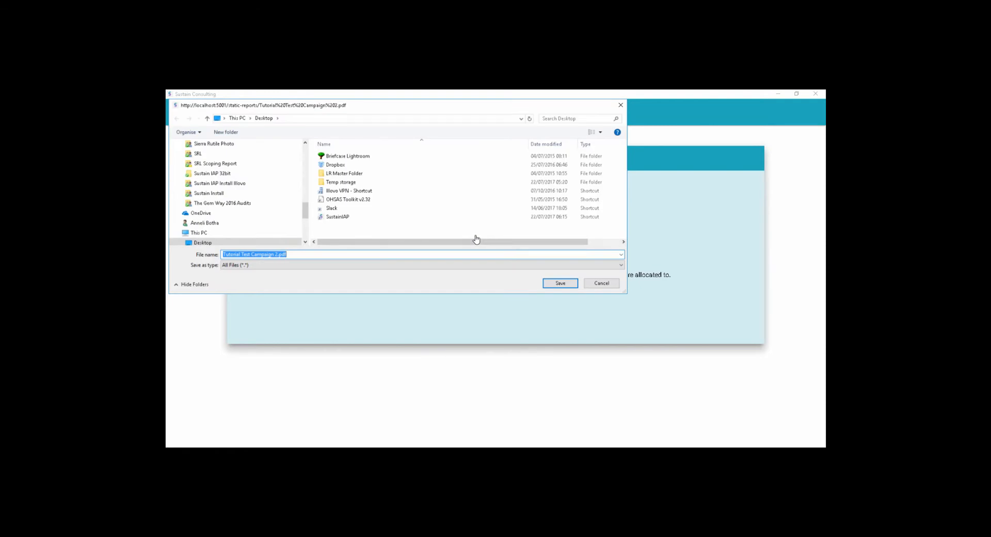
scroll(222, 210, up, 2)
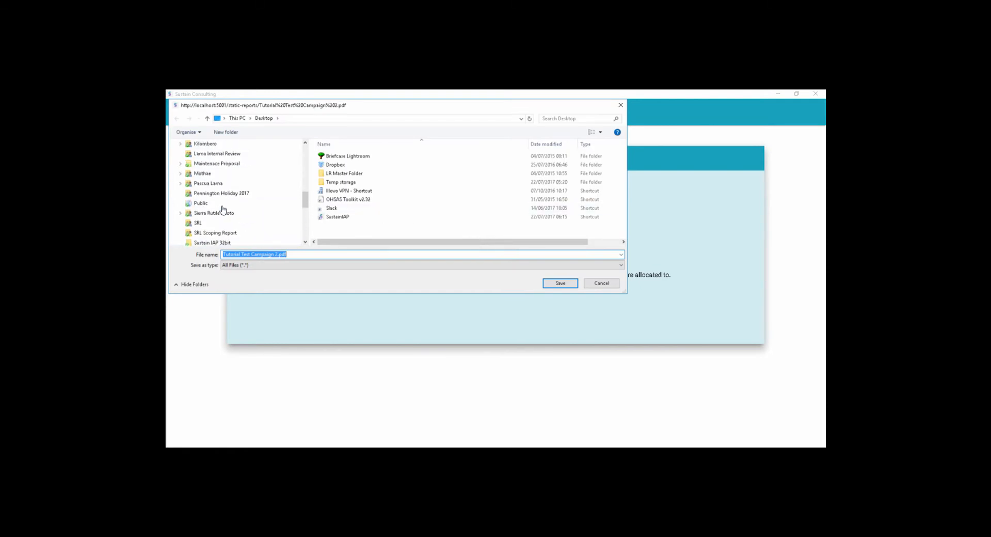
scroll(223, 210, down, 3)
scroll(222, 210, down, 2)
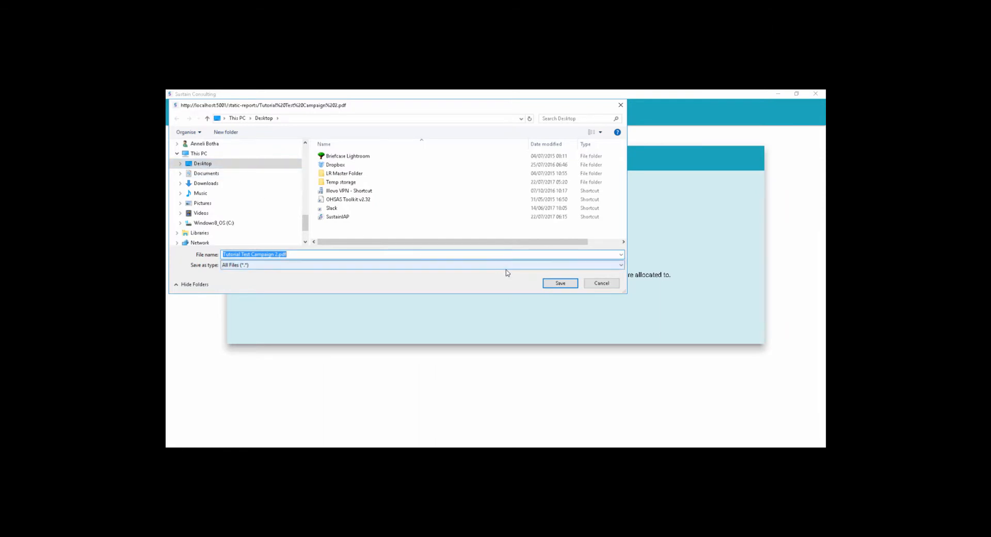
click(560, 283)
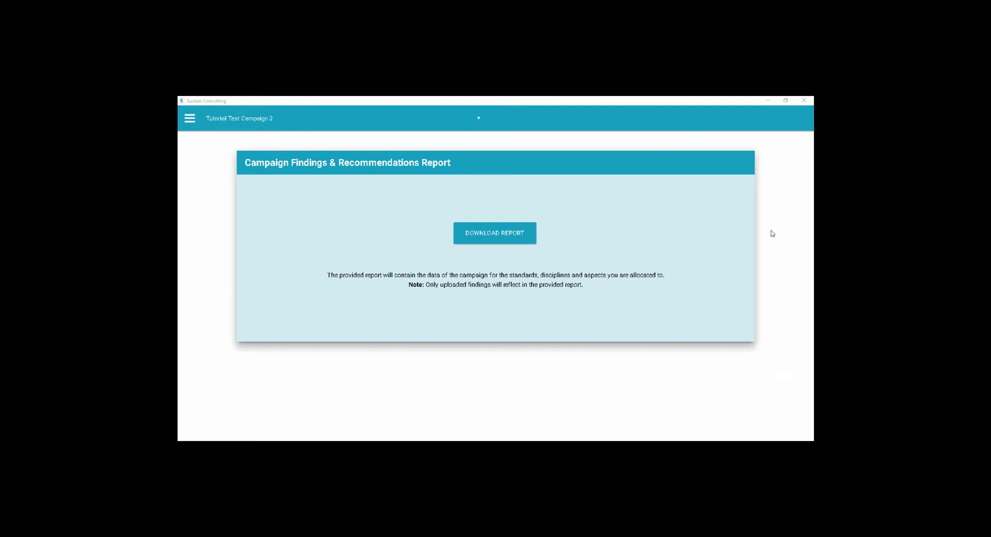
- Minimize the audit application, open the downloaded report PDF from the desktop and review its 1.0 Approach section
click(770, 103)
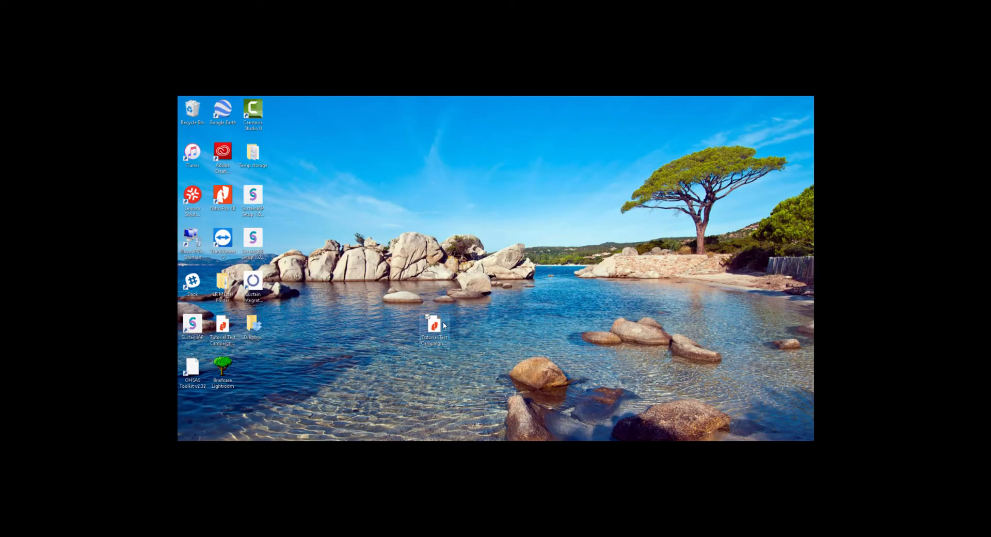
double_click(442, 326)
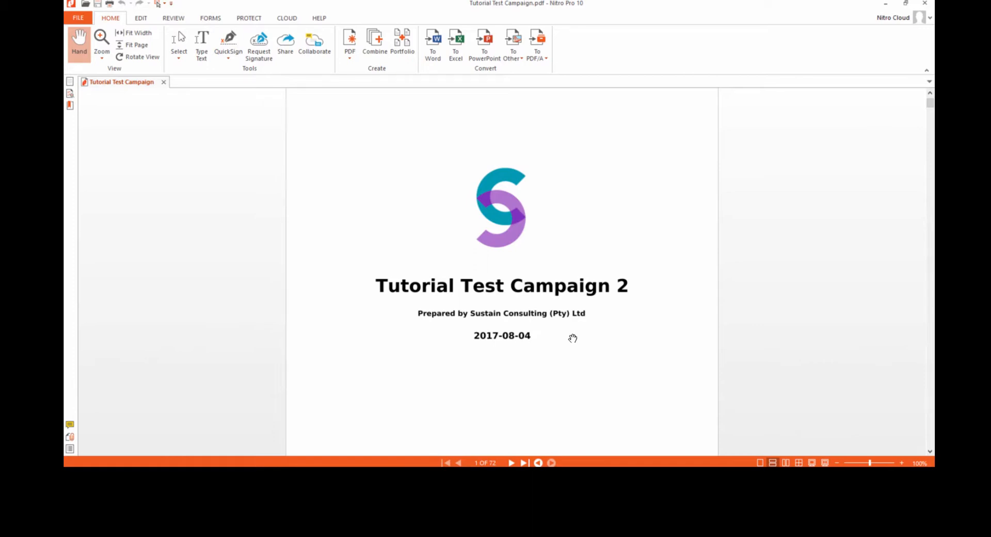
scroll(573, 338, down, 5)
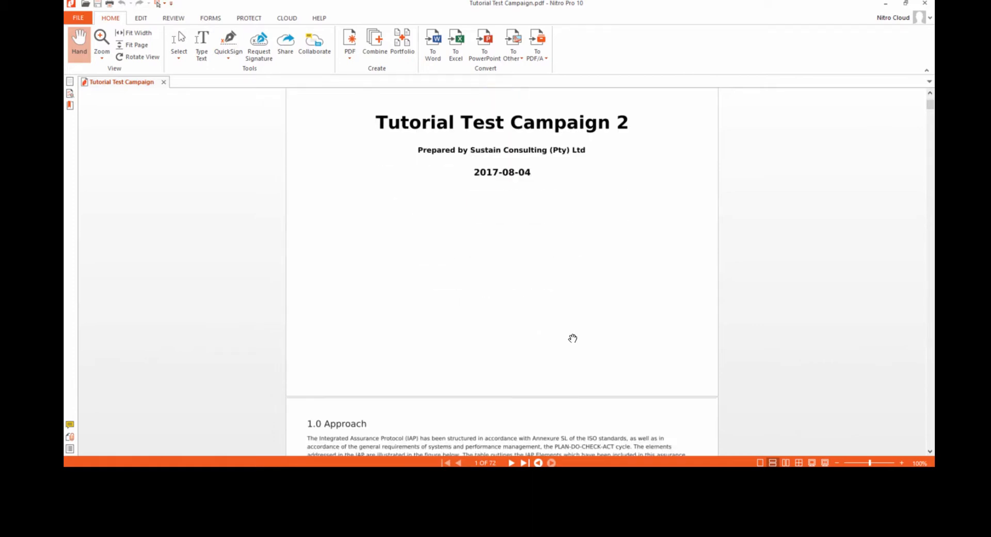
scroll(573, 338, down, 3)
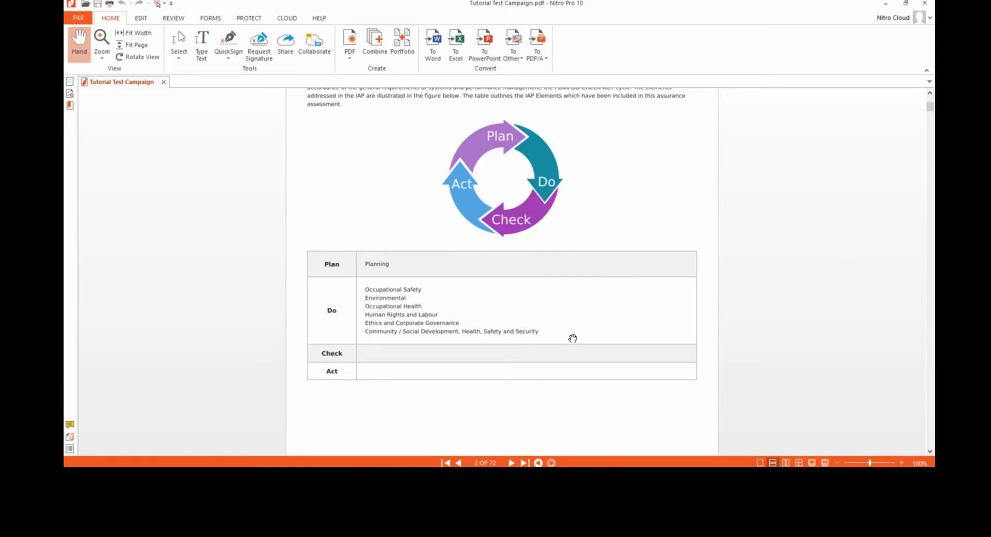
scroll(573, 338, up, 1)
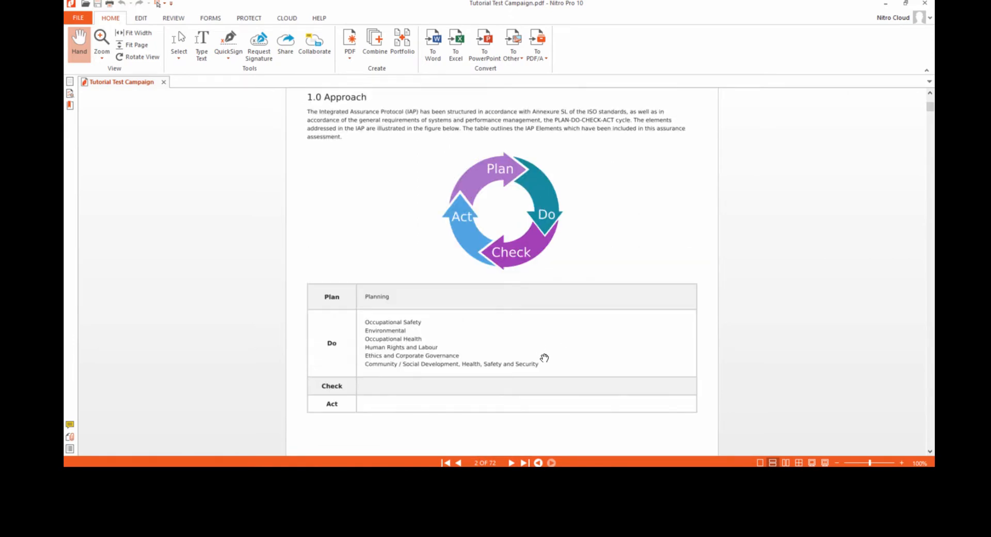
scroll(544, 358, down, 10)
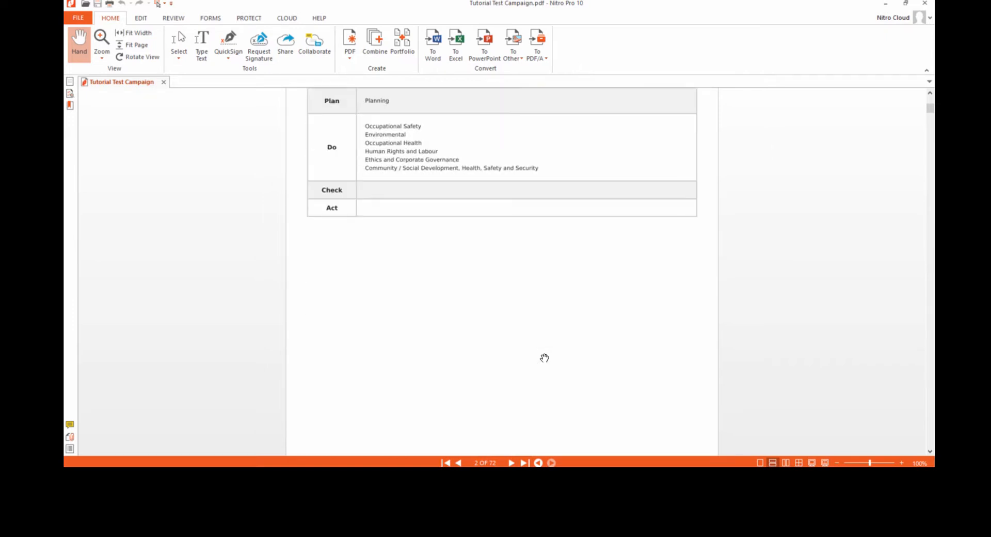
- Examine the report's Summary Findings, covering the performance evaluation per element and per aspect
scroll(544, 358, down, 5)
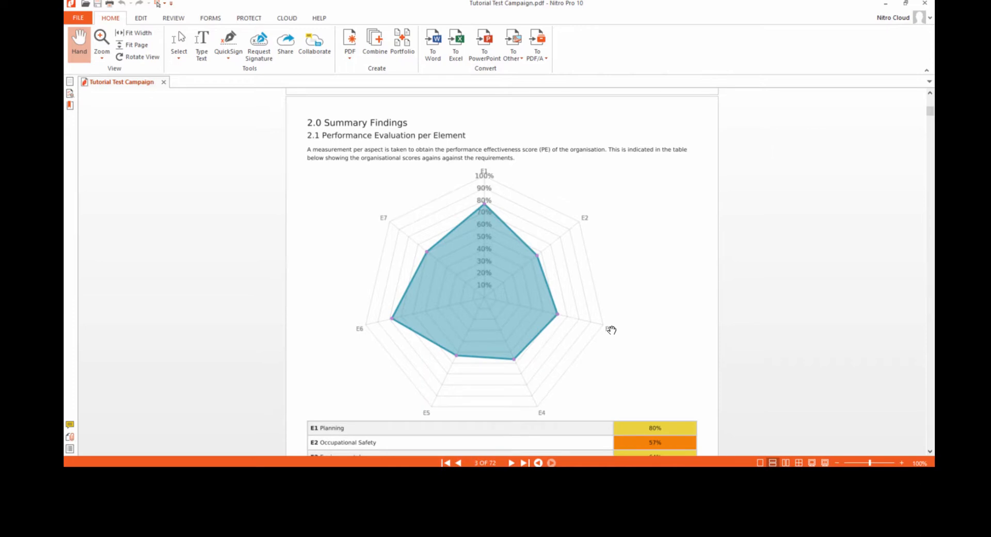
scroll(610, 329, down, 6)
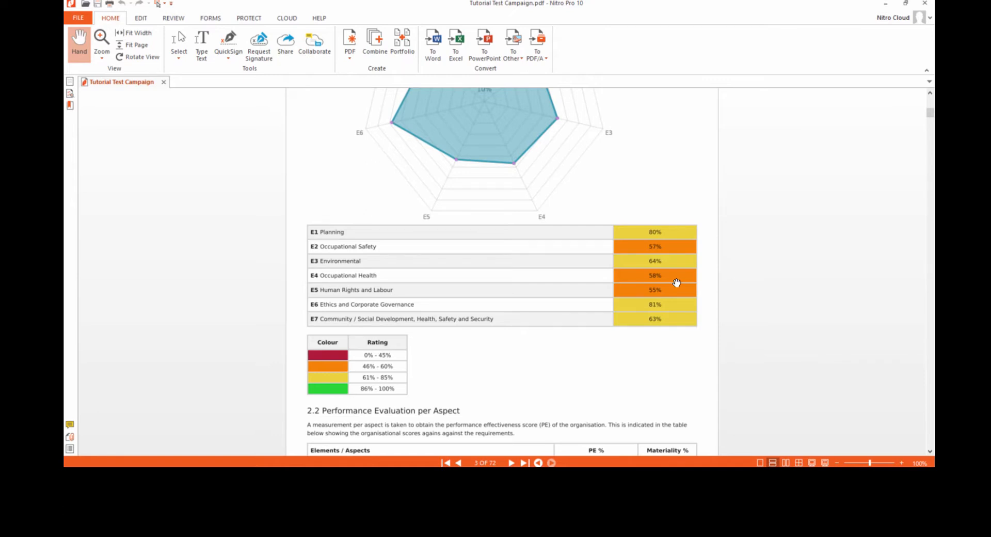
drag(676, 283, 679, 221)
scroll(679, 222, down, 6)
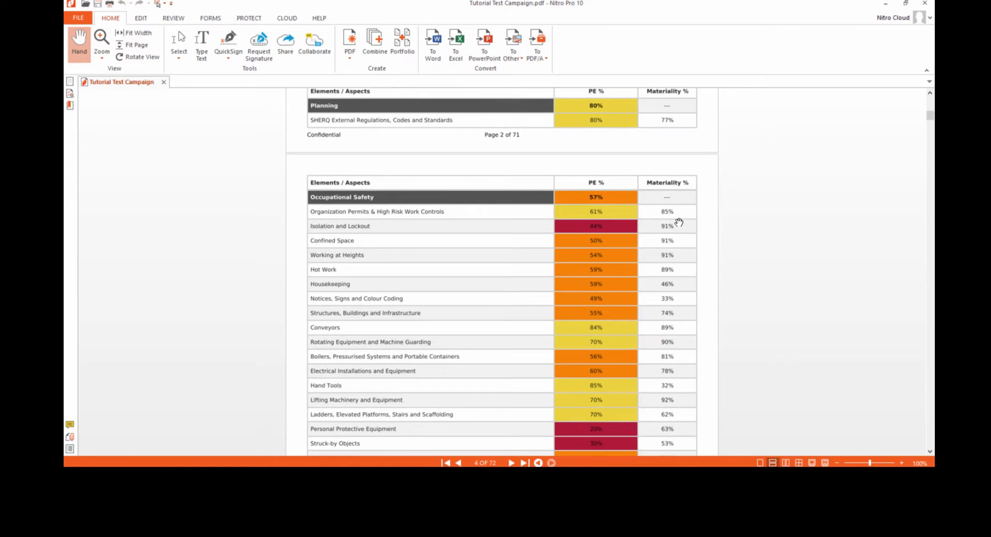
scroll(678, 221, down, 2)
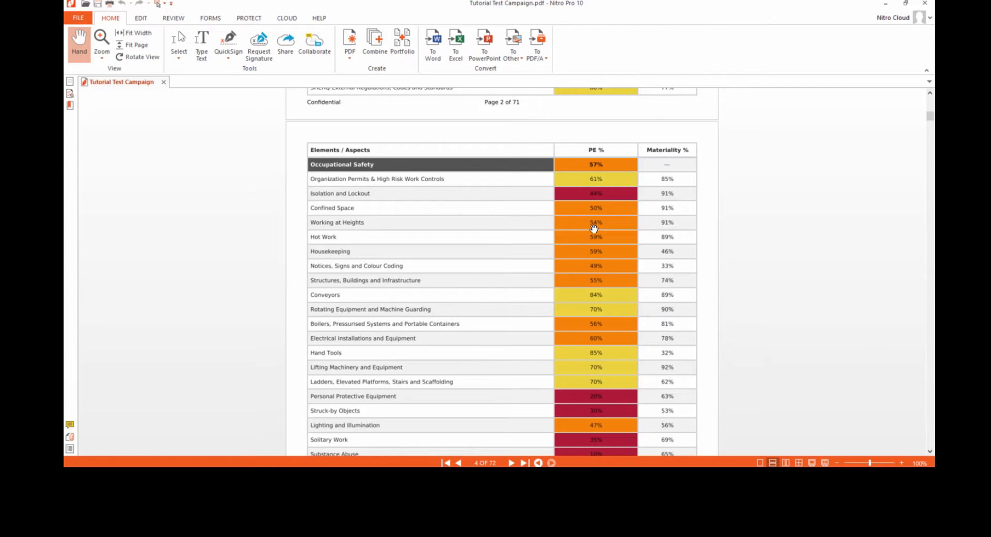
scroll(594, 228, down, 1)
scroll(595, 283, down, 12)
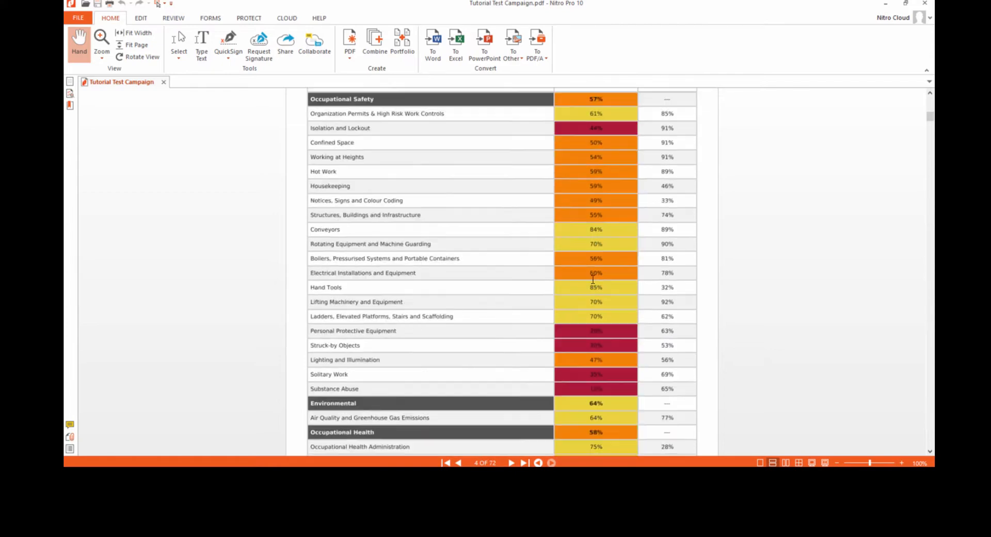
- Examine the Green Flag Report section of the Tutorial Test Campaign 2 report
scroll(593, 279, down, 10)
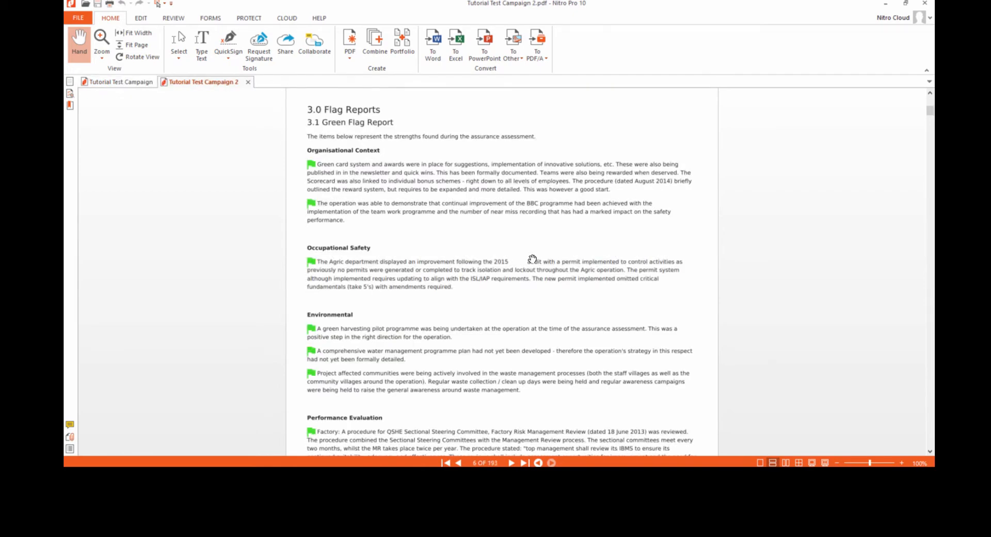
scroll(532, 259, down, 20)
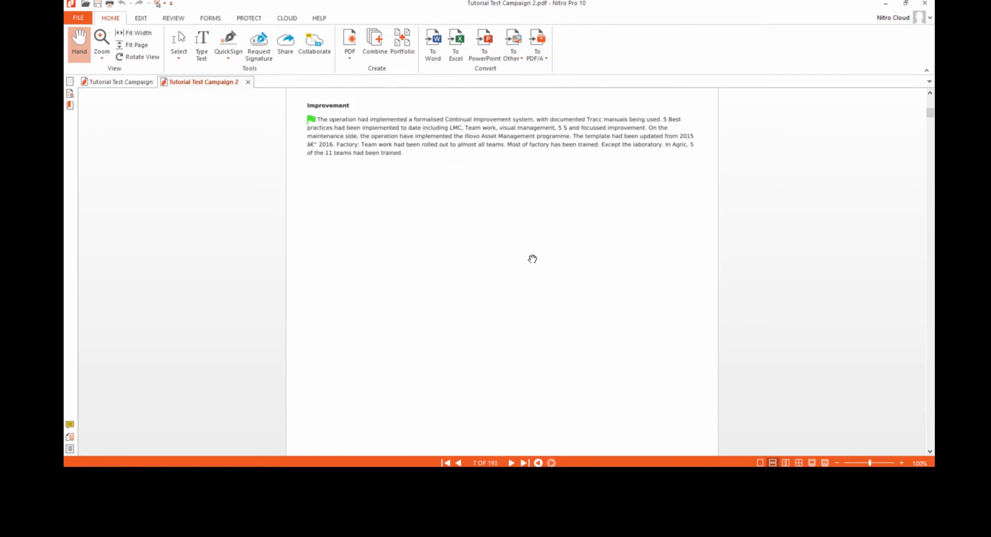
scroll(532, 258, down, 15)
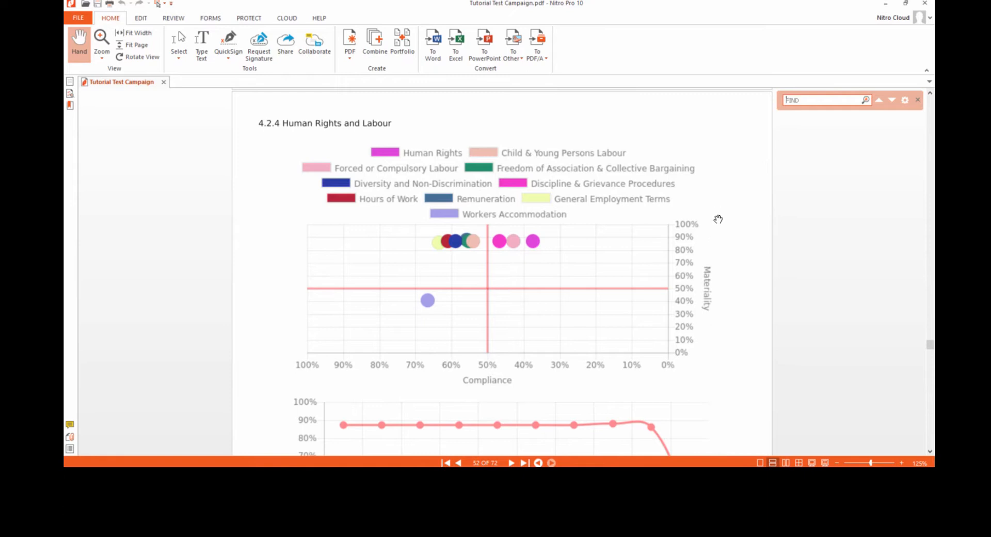
- Examine the Human Rights and Labour charts and the Human Rights table of findings, recommendations and flags in the report
scroll(717, 220, down, 4)
scroll(718, 219, down, 1)
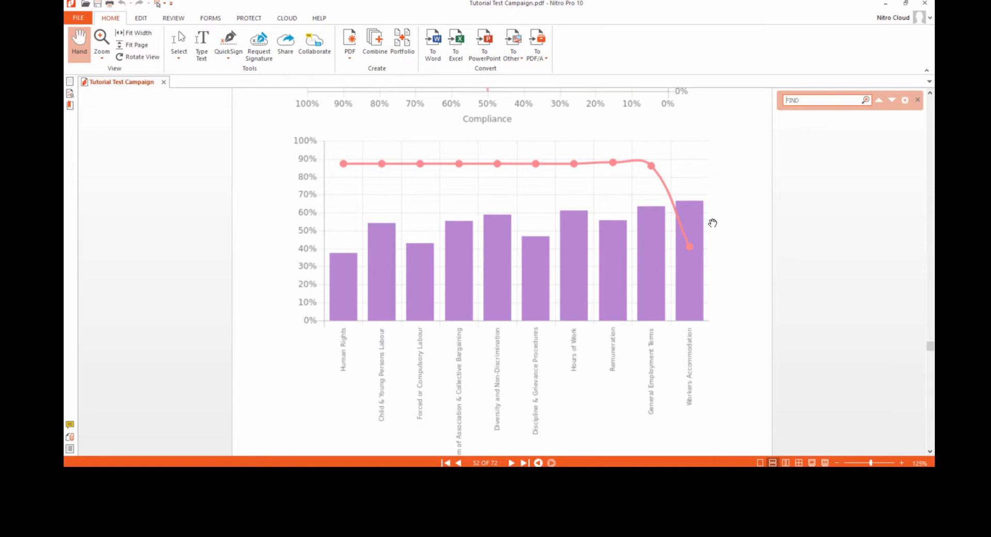
scroll(713, 223, down, 1)
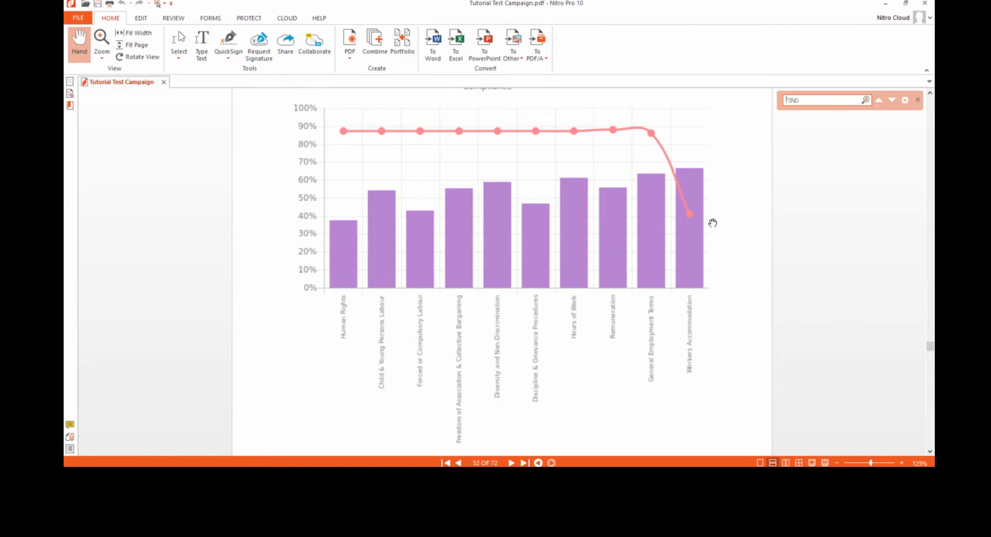
scroll(713, 222, down, 10)
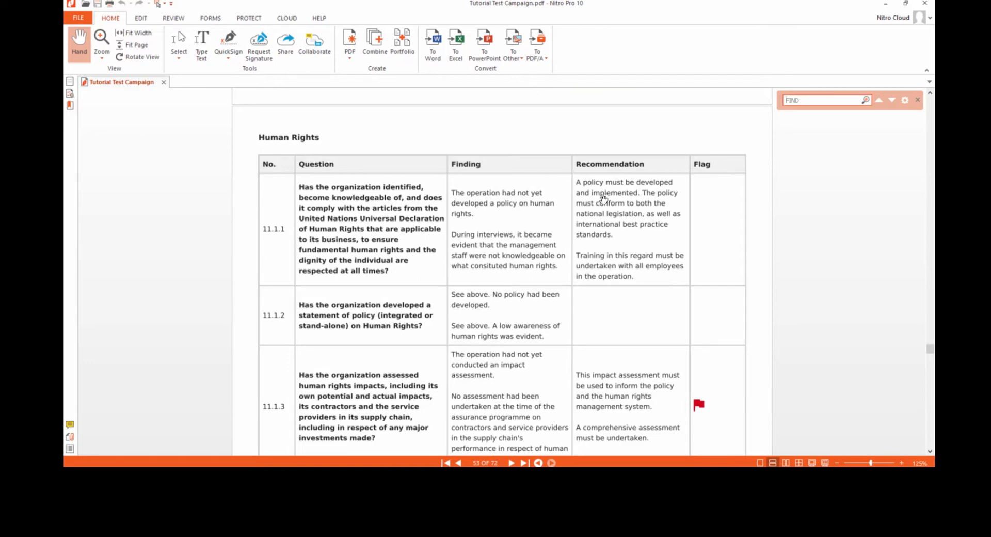
scroll(600, 228, down, 1)
scroll(601, 228, down, 2)
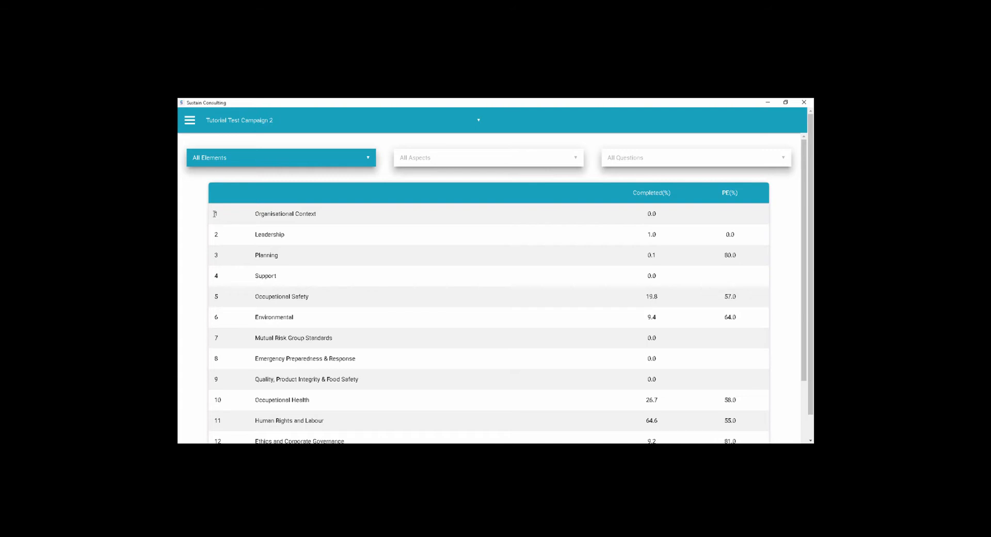
- Open the dashboard in the Sustain Consulting application and select Tutorial Test Campaign 2 as the campaign
click(190, 122)
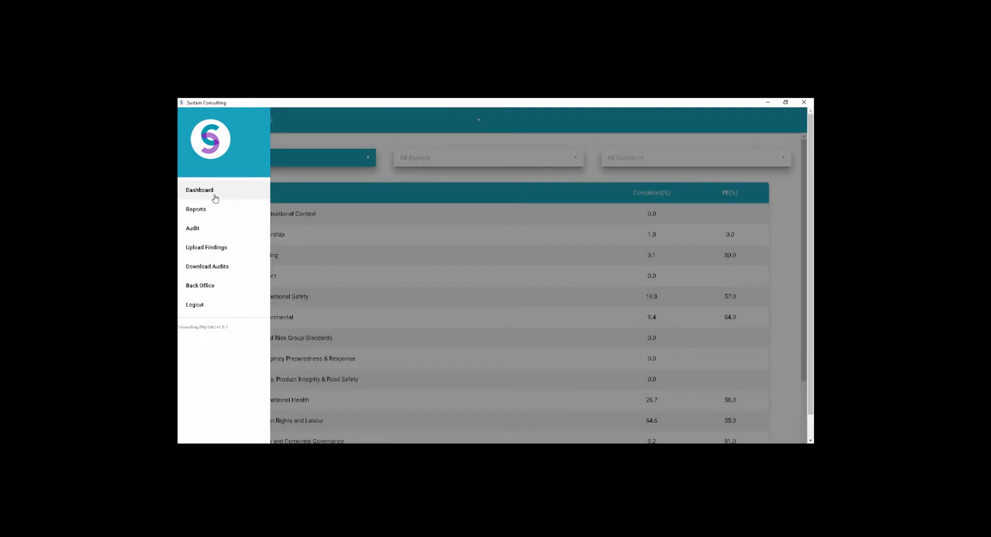
click(215, 195)
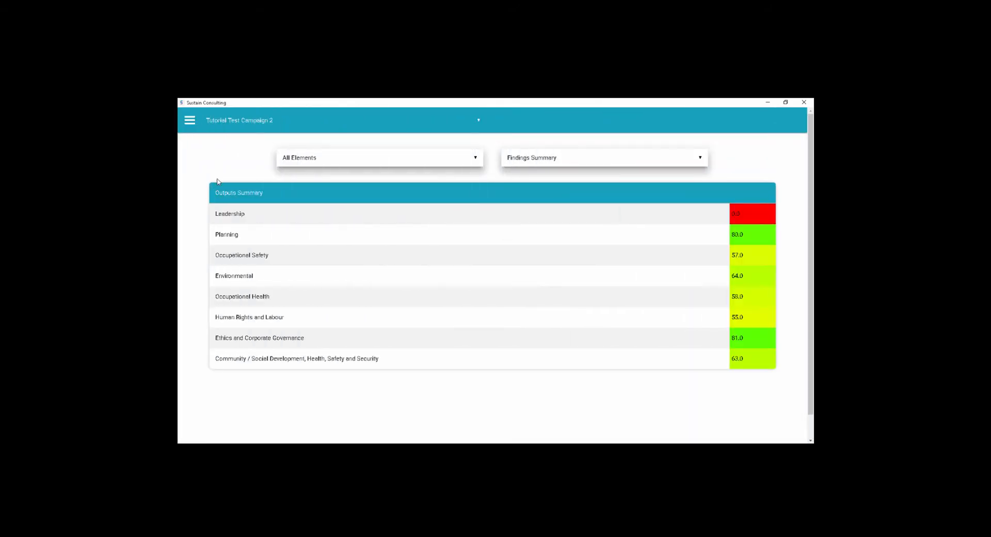
click(220, 122)
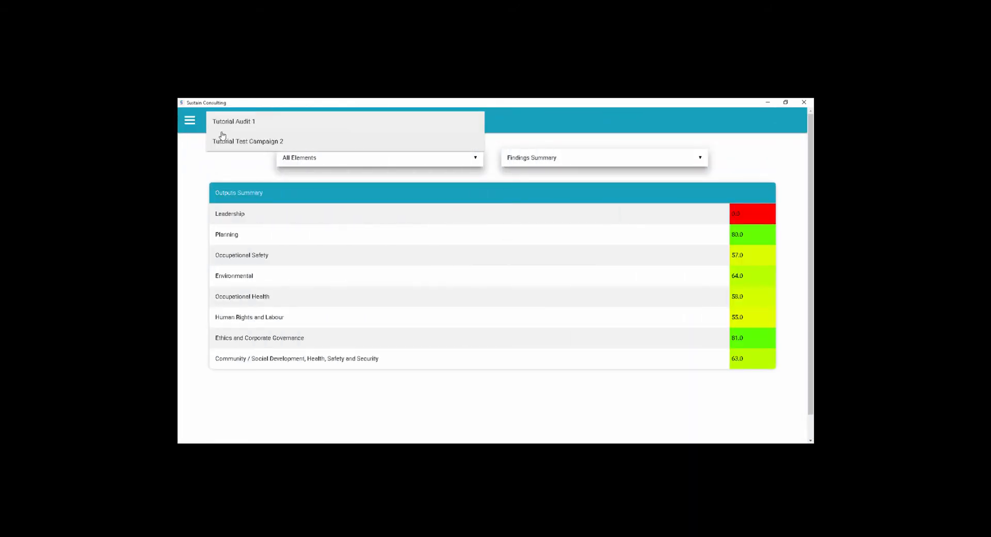
click(226, 147)
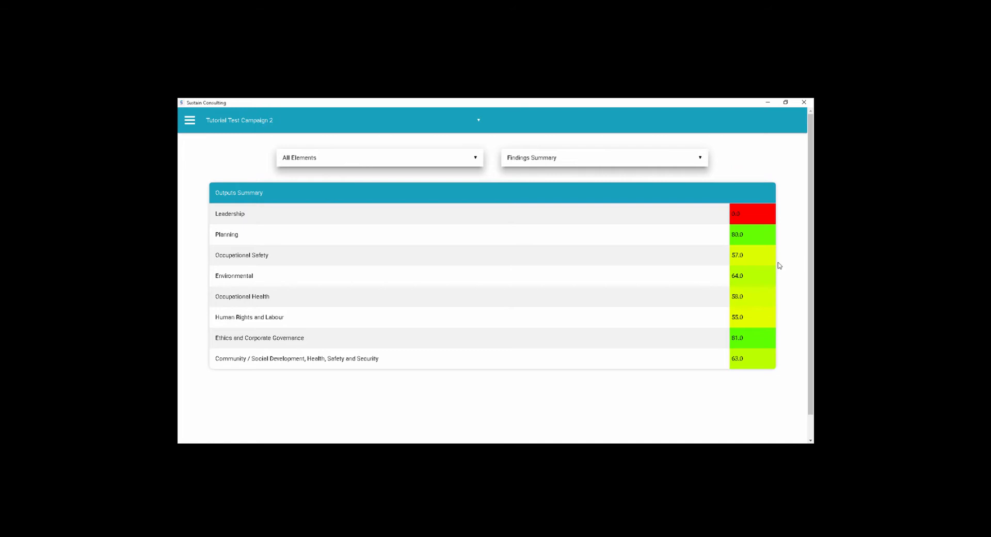
- View all elements as a Spider Diagram, inspect its data points and return to the Findings Summary
click(585, 155)
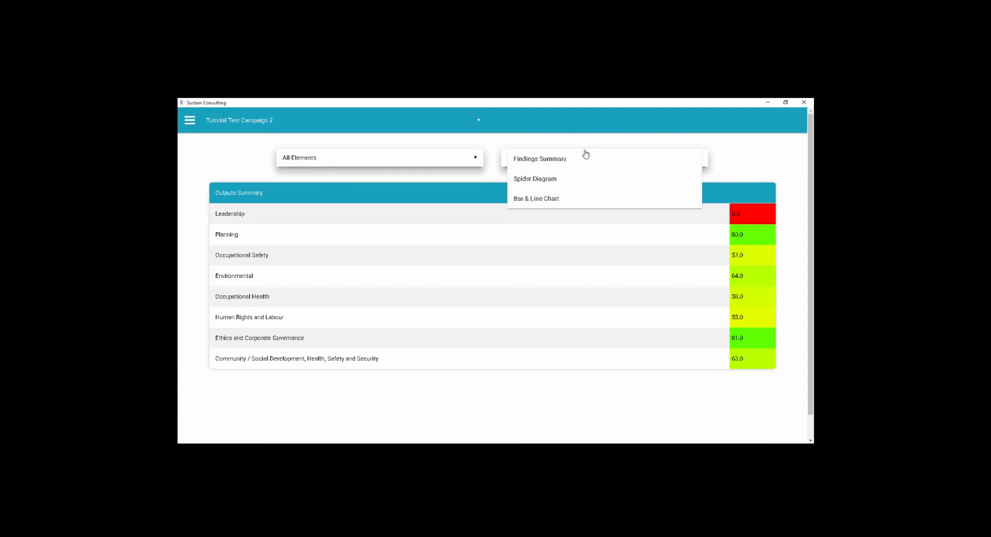
click(563, 179)
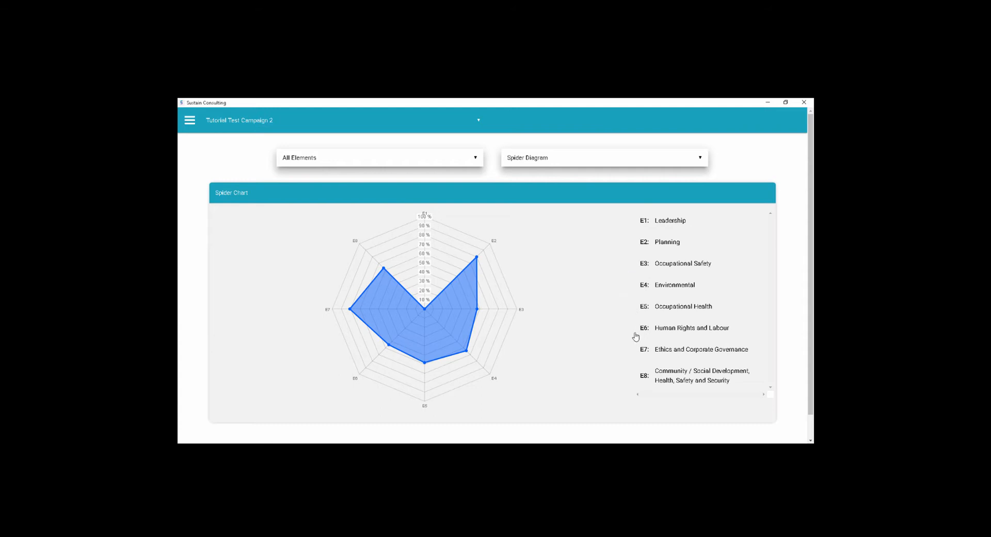
mouse_move(477, 260)
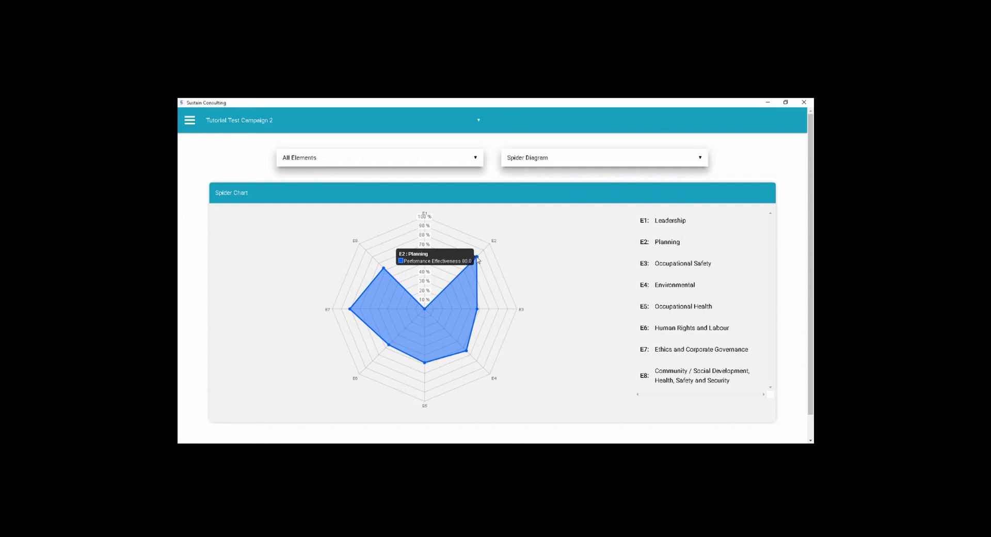
mouse_move(479, 310)
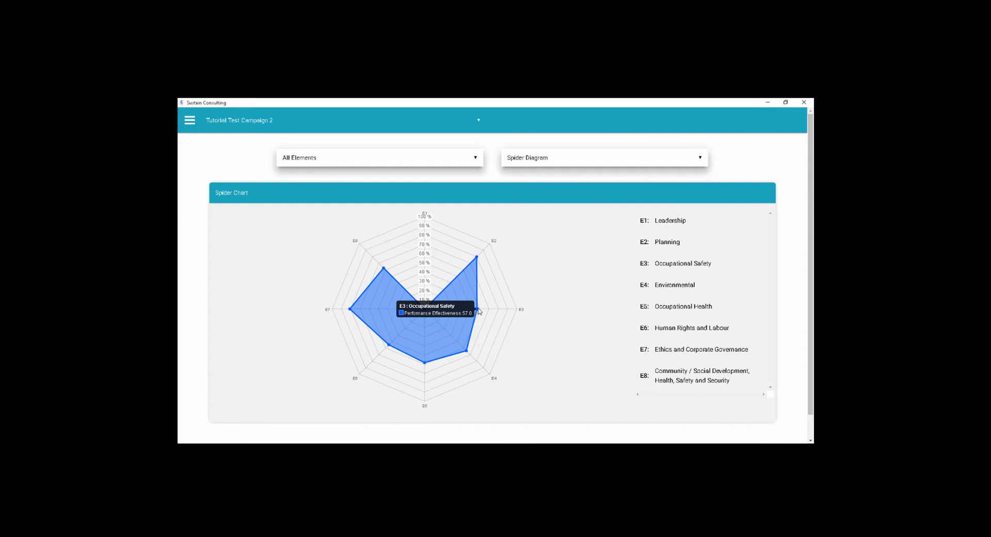
click(539, 162)
click(541, 164)
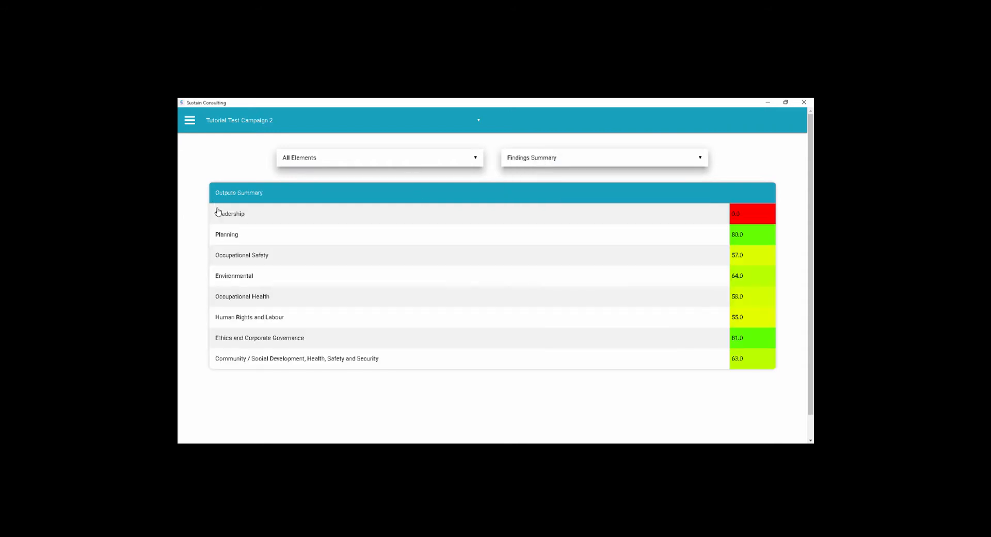
- Open the Occupational Safety element's findings and view them as a Spider Diagram, and as a Bar & Line Chart
click(244, 259)
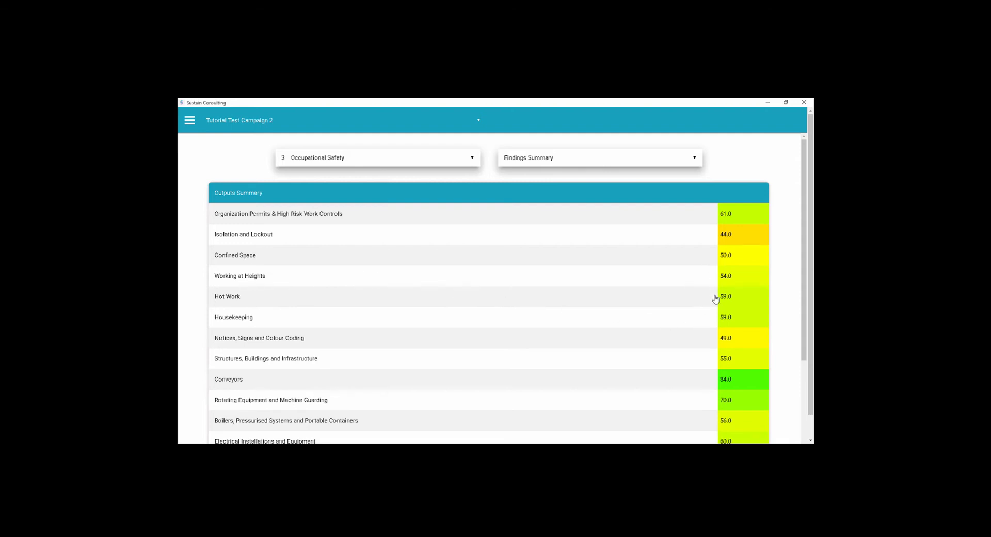
click(546, 162)
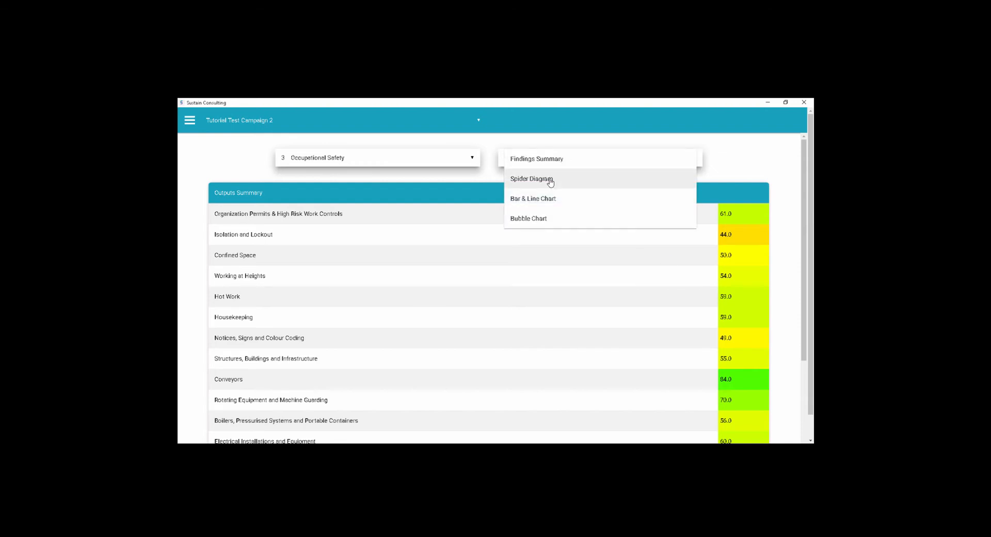
click(548, 179)
click(546, 164)
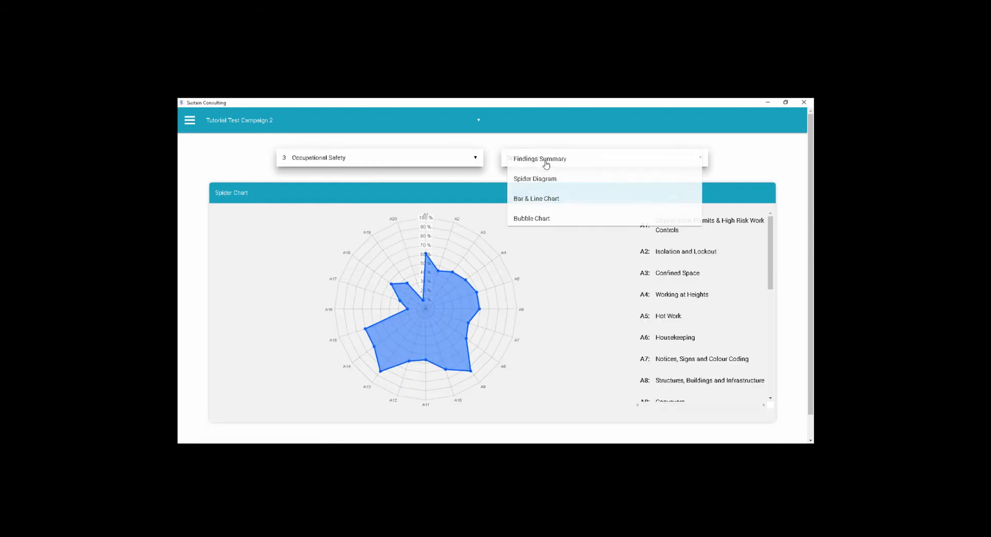
click(547, 198)
- View Occupational Safety as a Bubble Chart, inspect the Substance Abuse bubble and return to the element's Findings Summary
click(541, 162)
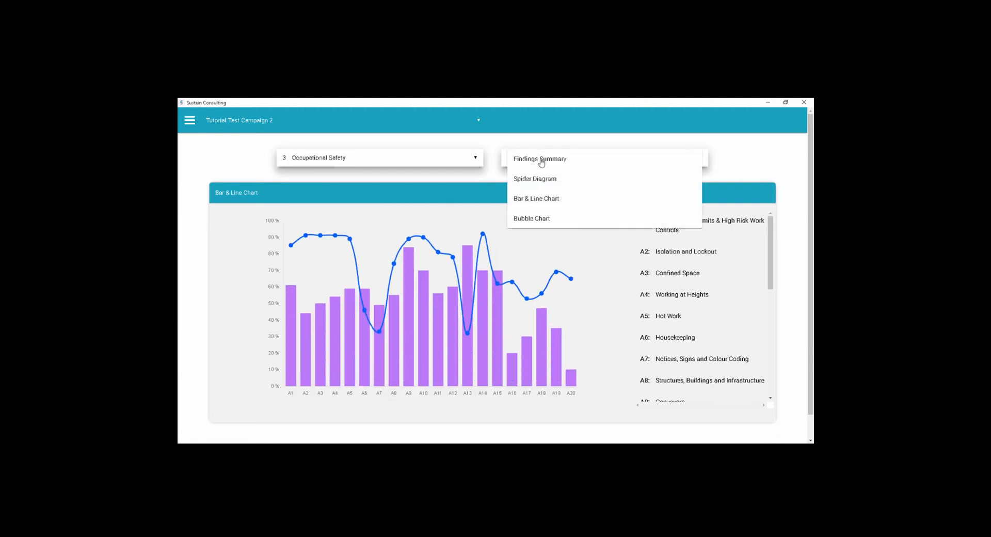
click(547, 220)
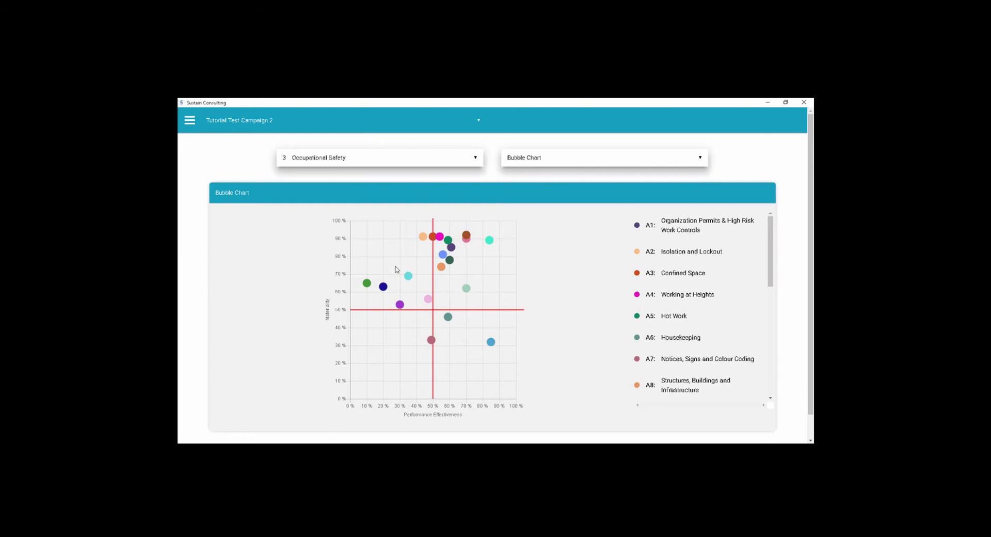
mouse_move(408, 277)
mouse_move(387, 291)
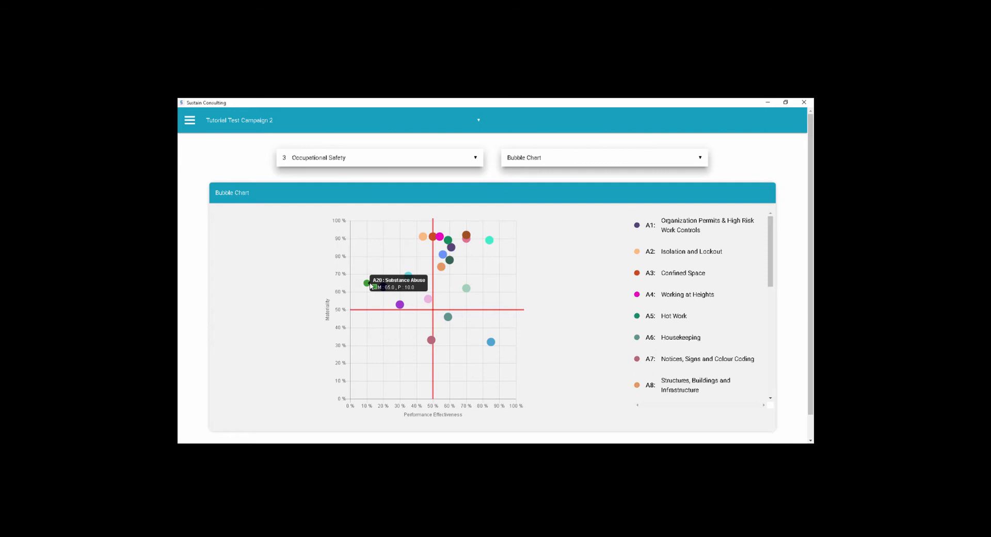
click(371, 286)
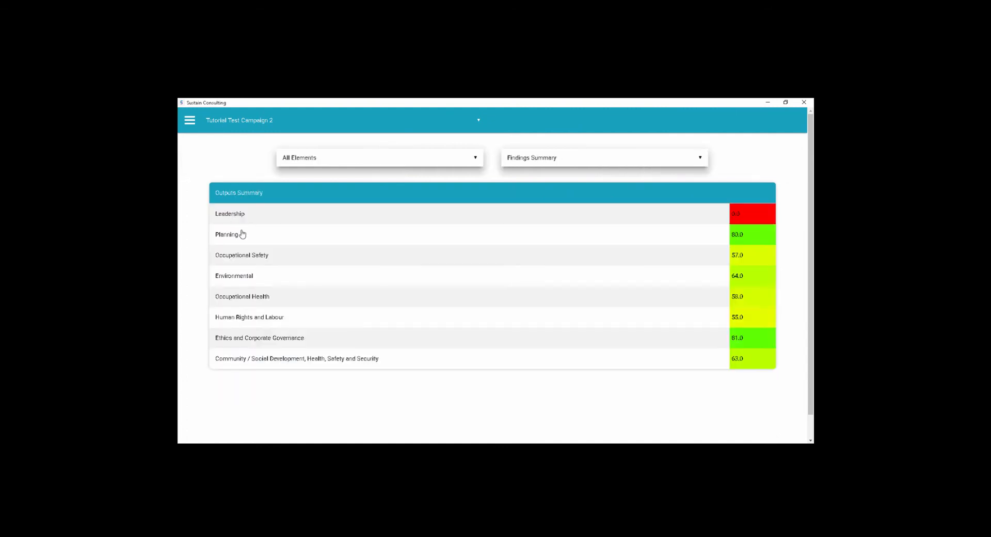
click(257, 254)
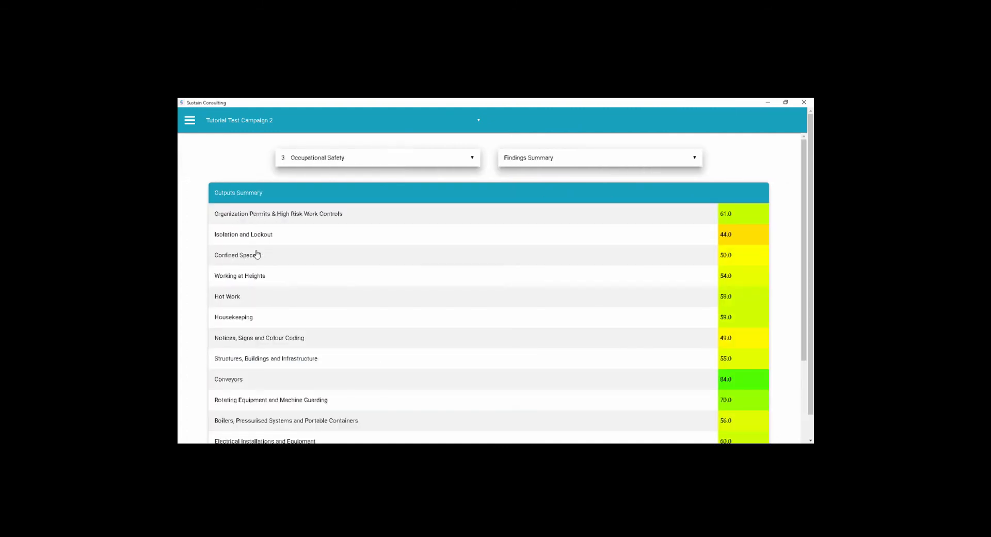
click(257, 253)
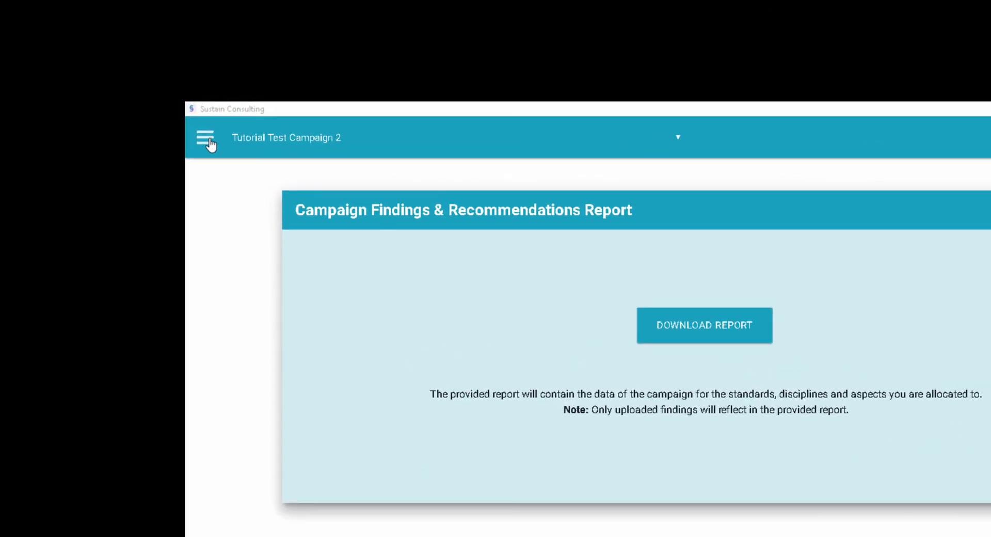
- Upload the findings for Tutorial Test Campaign 2 and download that campaign's latest audit data
click(209, 140)
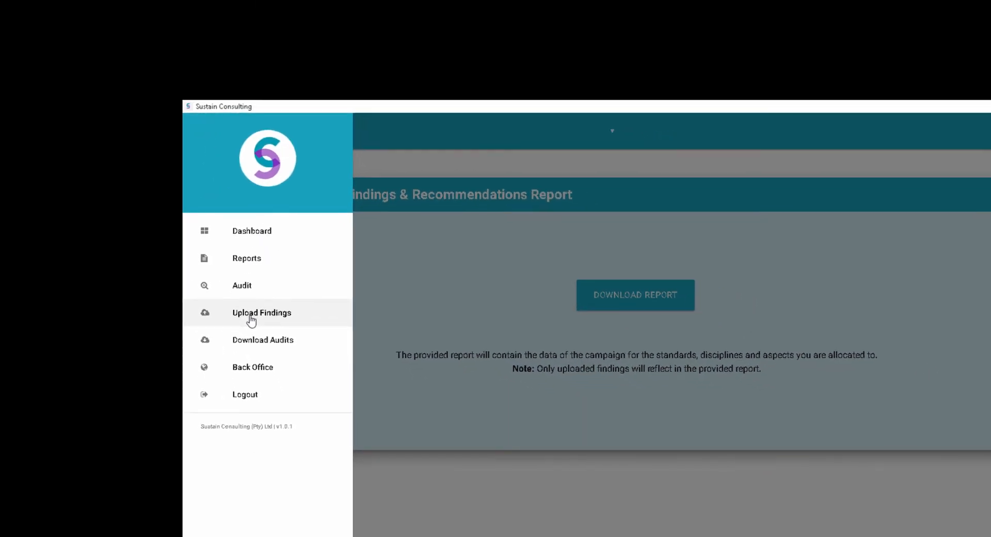
click(251, 315)
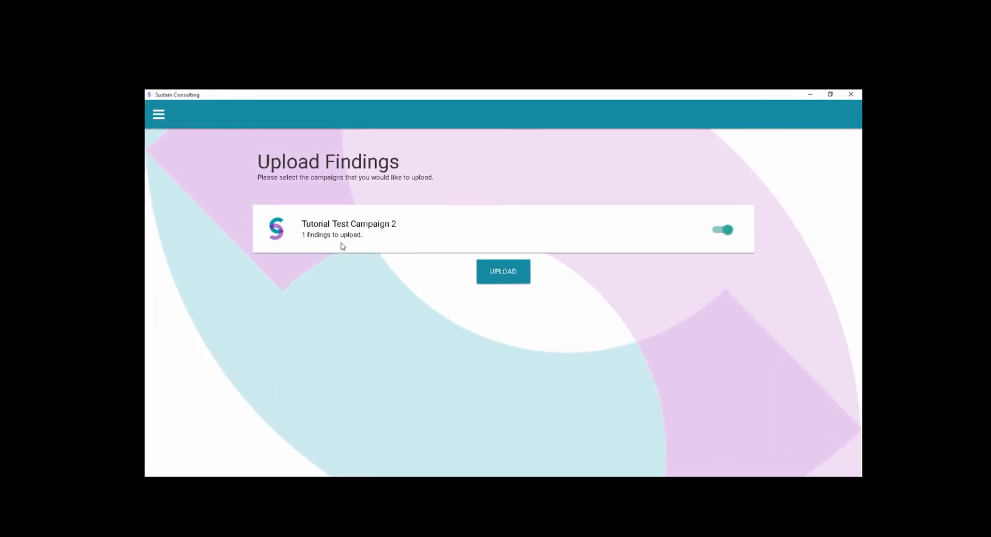
click(504, 281)
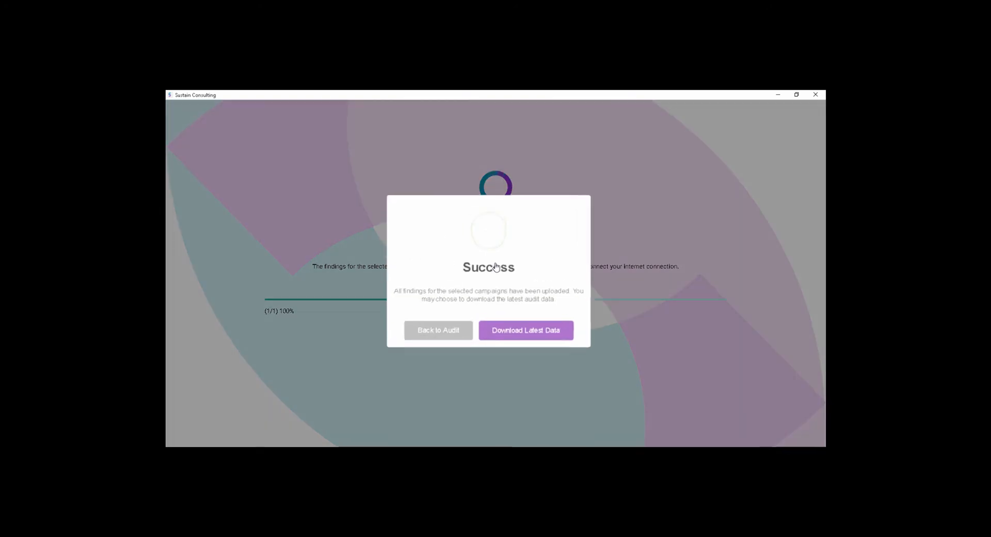
click(509, 329)
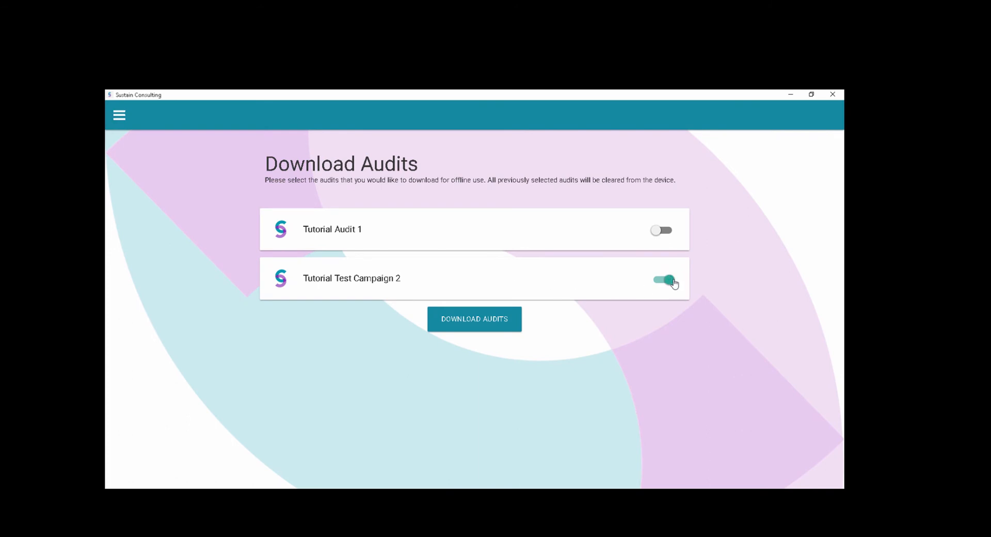
click(481, 318)
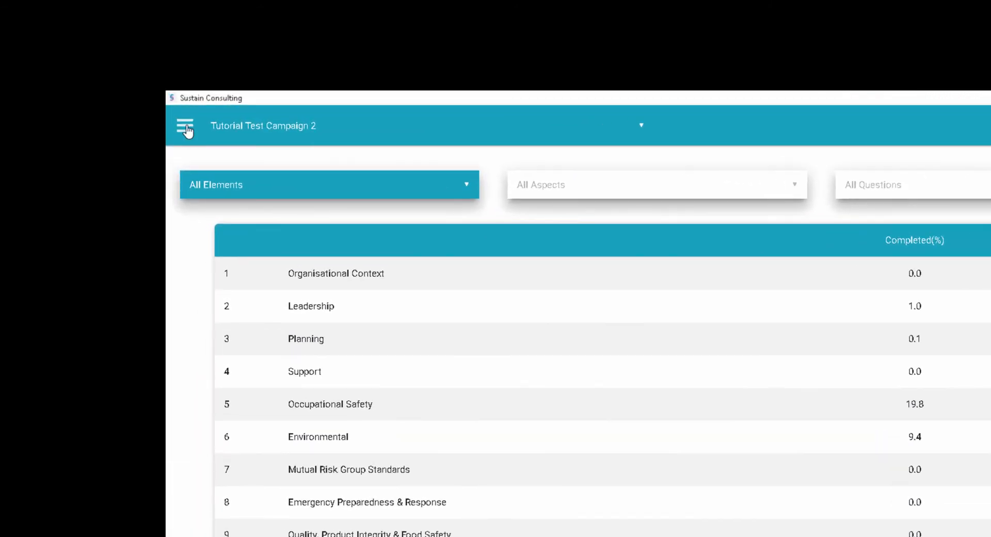
- Open the Back Office, log in with the lead auditor's email address and account password, and maximize its window
click(185, 128)
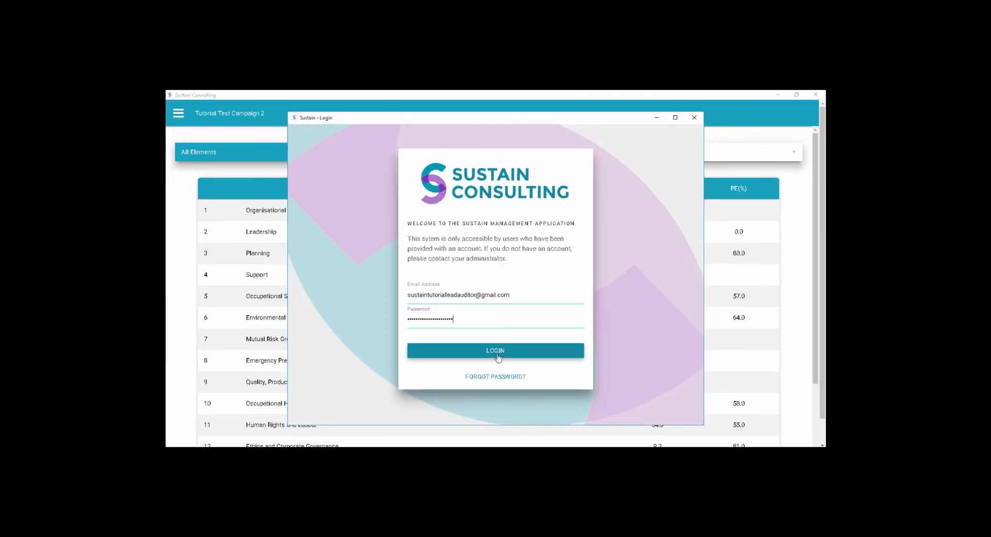
click(497, 355)
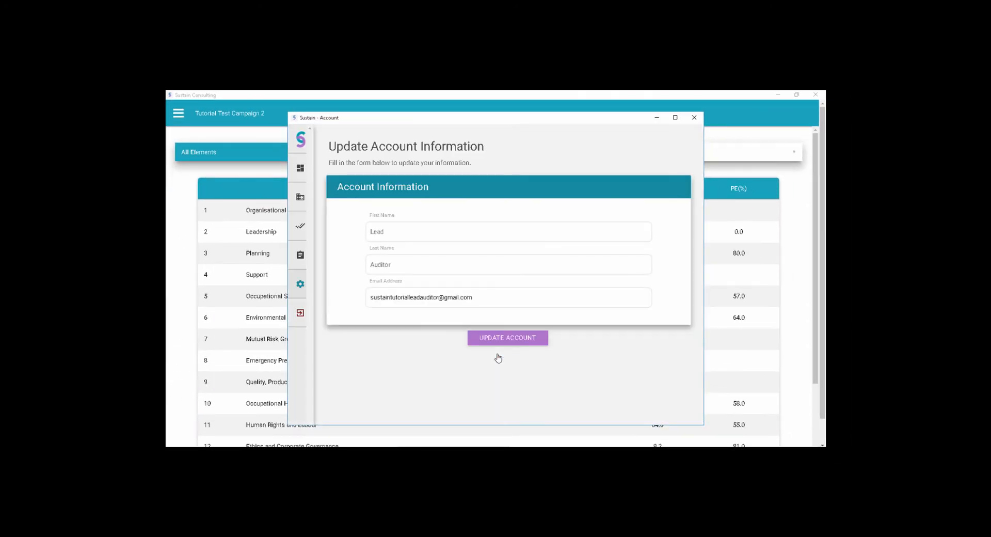
click(675, 118)
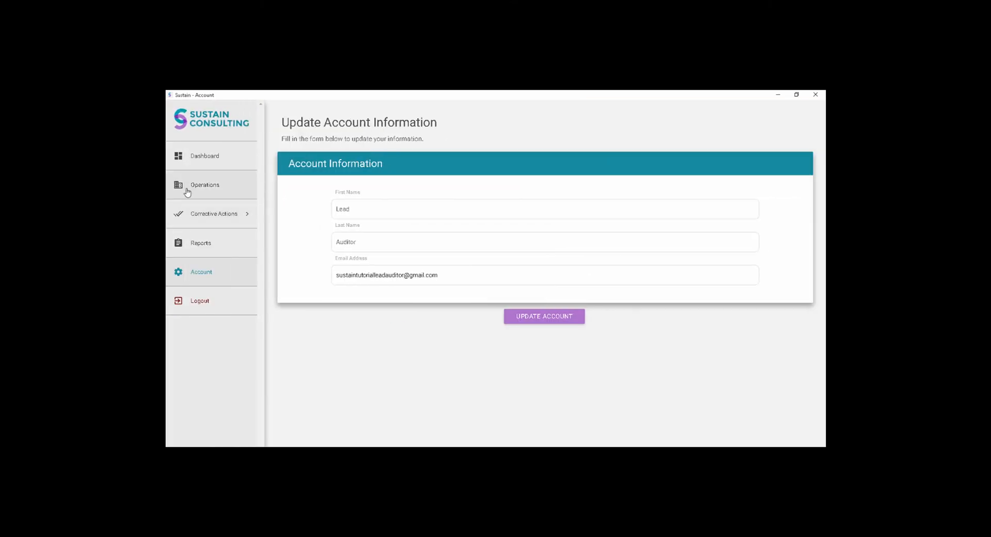
- Open Tutorial Operation 1 for management from the Operations list and bring up its campaigns
click(186, 191)
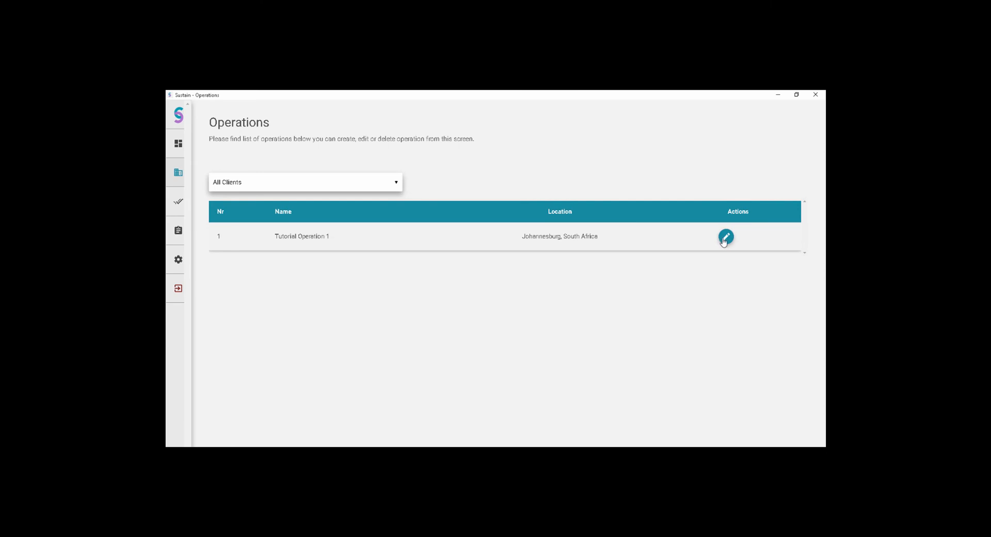
click(726, 237)
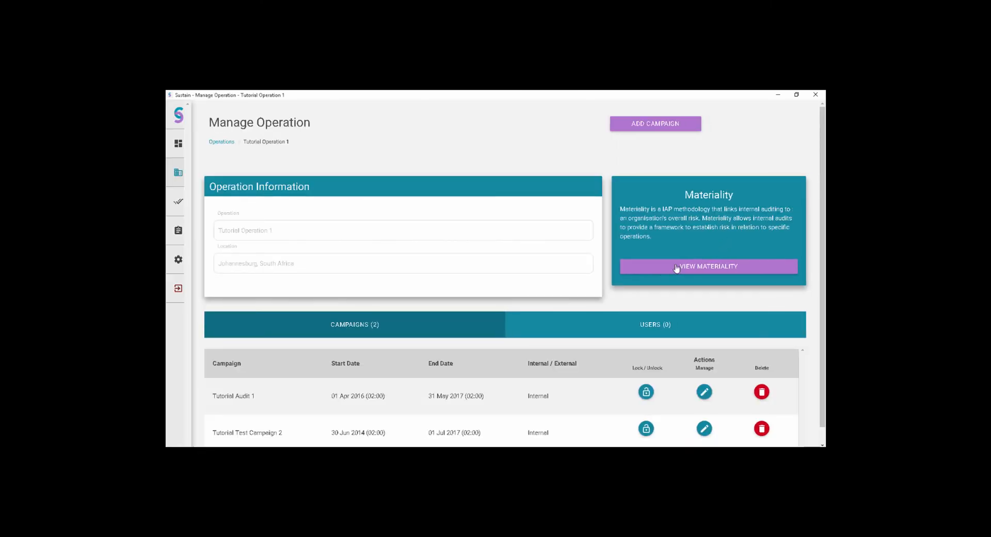
scroll(671, 271, down, 1)
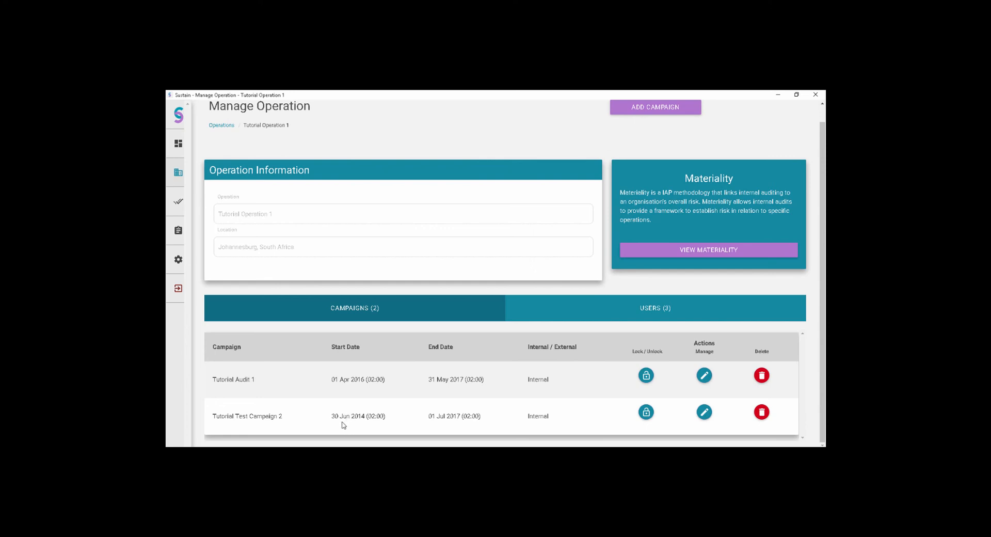
- Lock Tutorial Test Campaign 2 in the operation's campaign list and confirm the lock
click(645, 411)
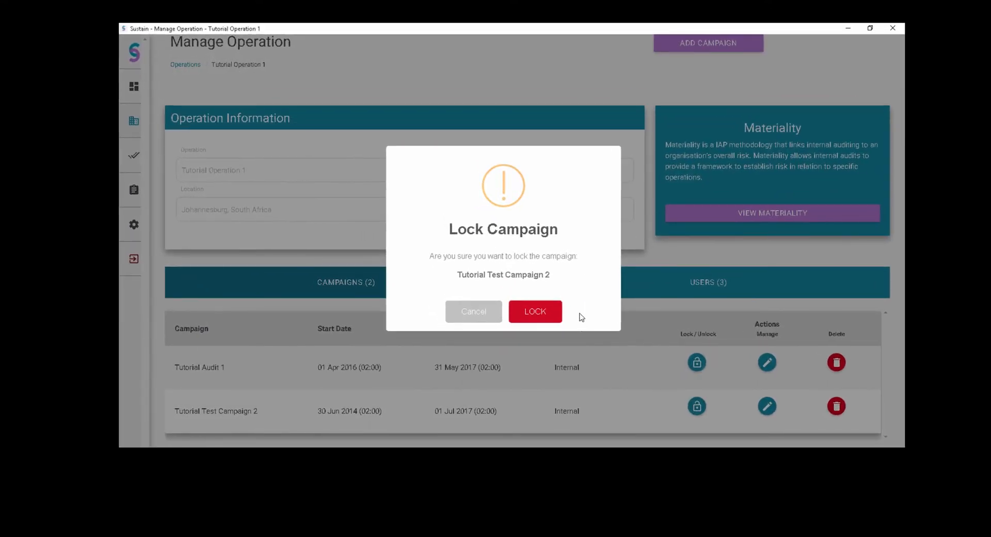
click(547, 318)
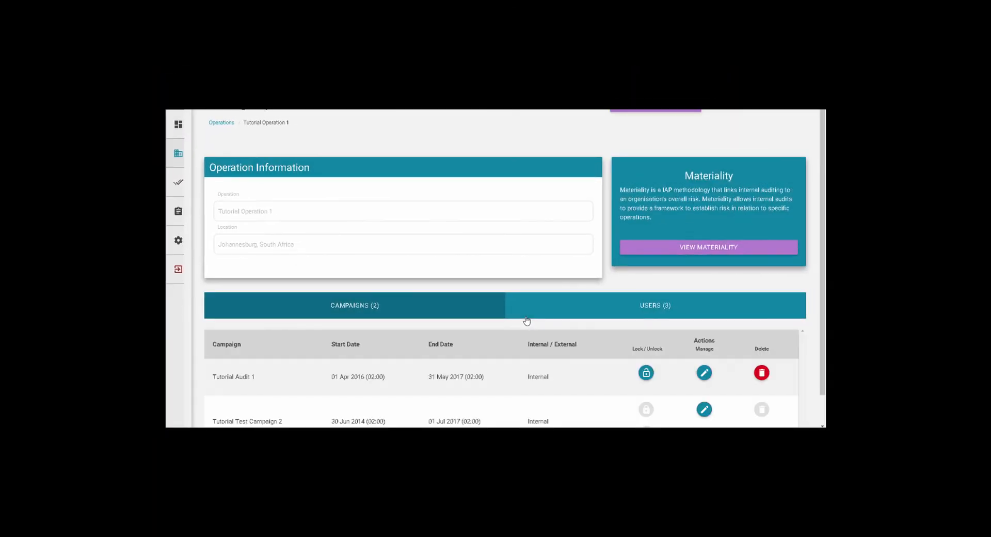
scroll(526, 321, down, 1)
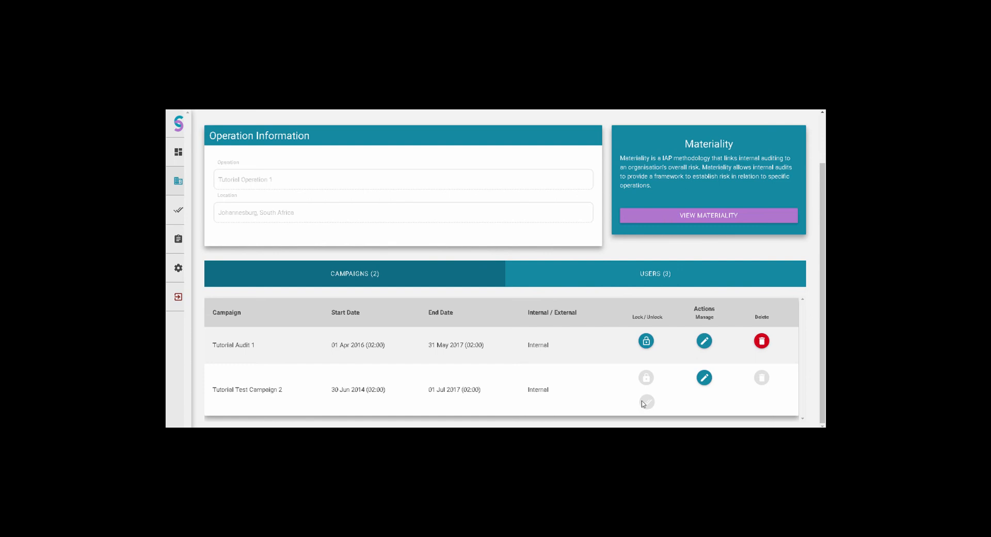
- Expand the Corrective Actions section of the Back Office
click(185, 223)
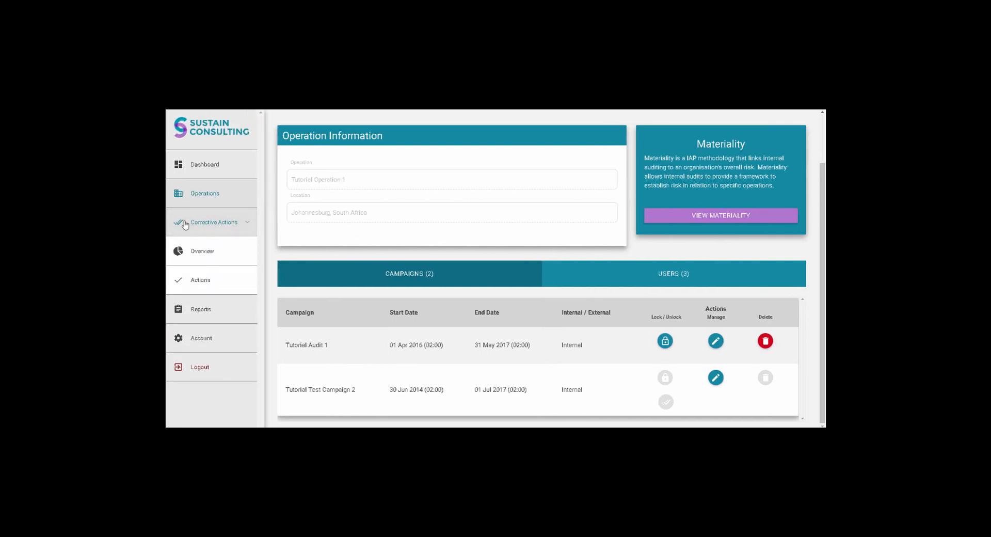